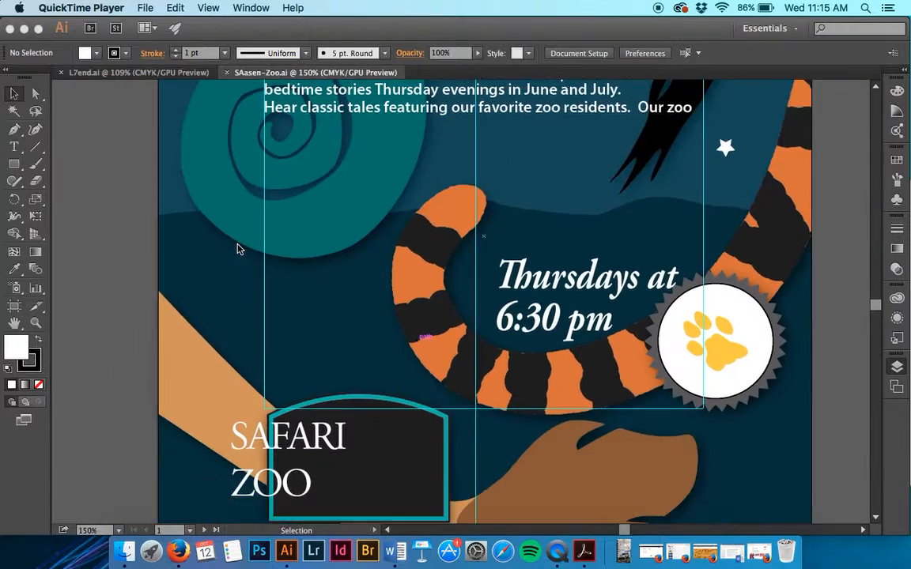
# Move the ZOO TALES title up and left on the poster, over the giraffe's tail tip, and shift the floating Character settings off its place.
pyautogui.scroll(5, 238, 249)
pyautogui.scroll(5, 237, 249)
pyautogui.hscroll(3, 237, 249)
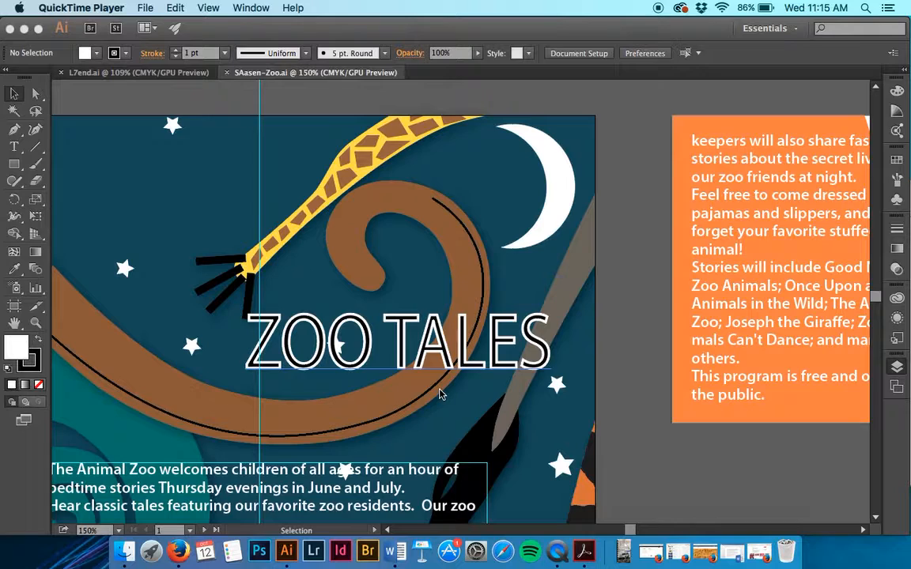
pyautogui.click(237, 361)
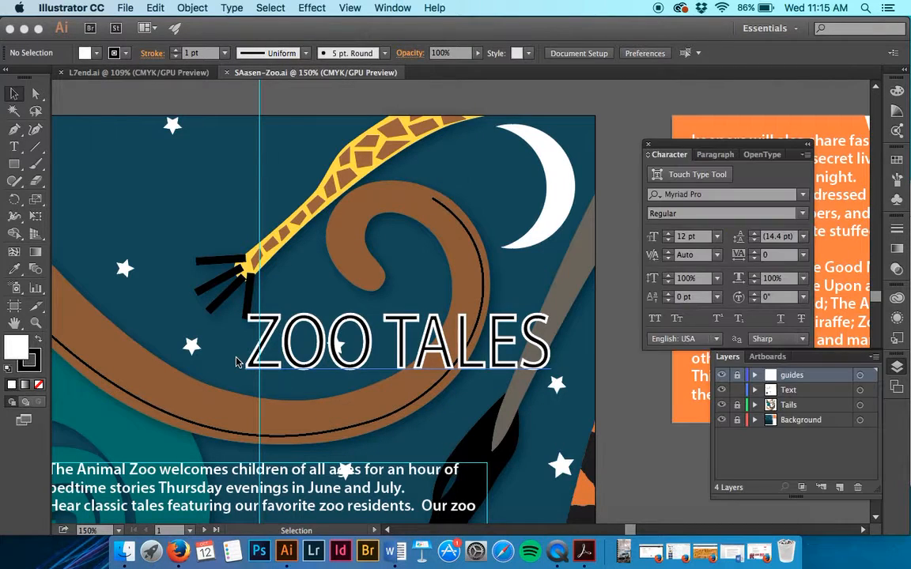
pyautogui.press('super+equal')
pyautogui.press('super+equal')
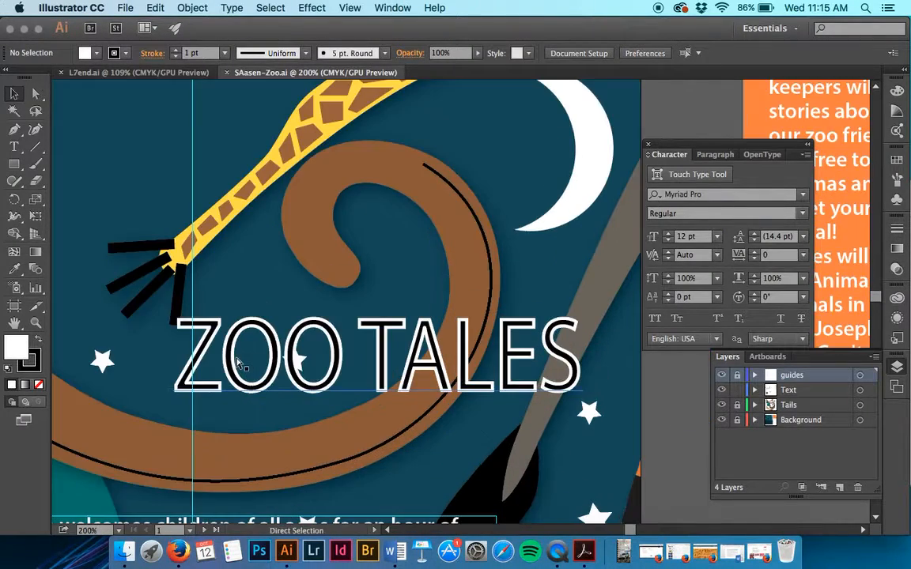
pyautogui.press('super+minus')
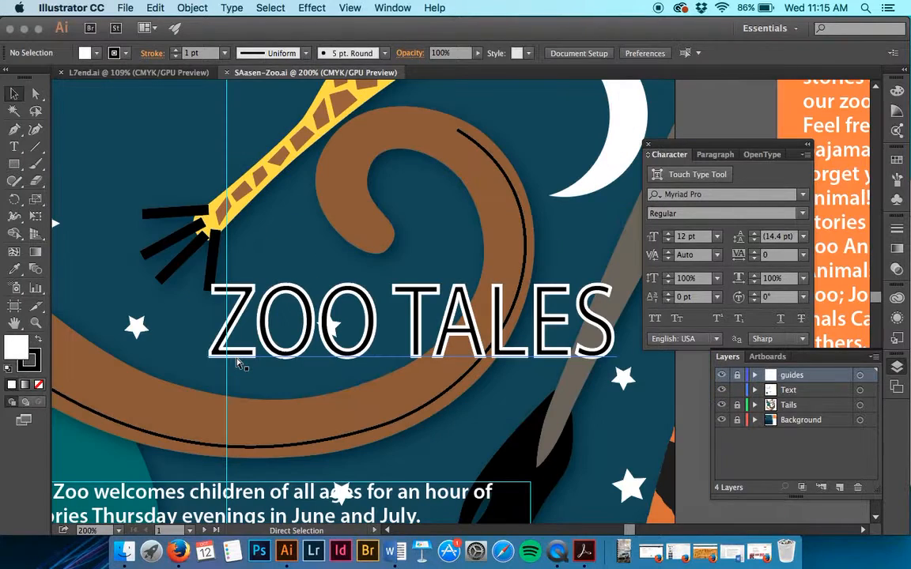
pyautogui.scroll(5, 237, 363)
pyautogui.hscroll(-5, 237, 364)
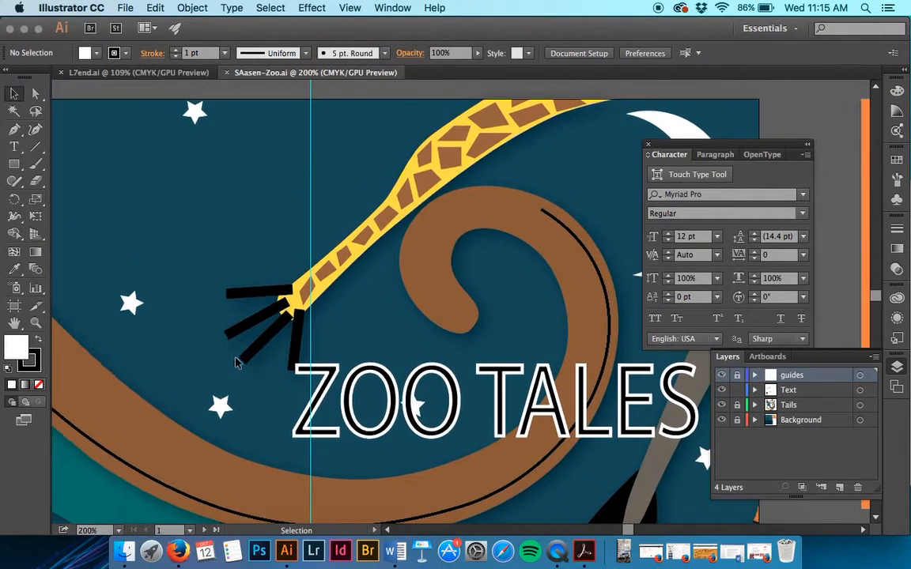
pyautogui.moveTo(344, 402); pyautogui.dragTo(128, 260)
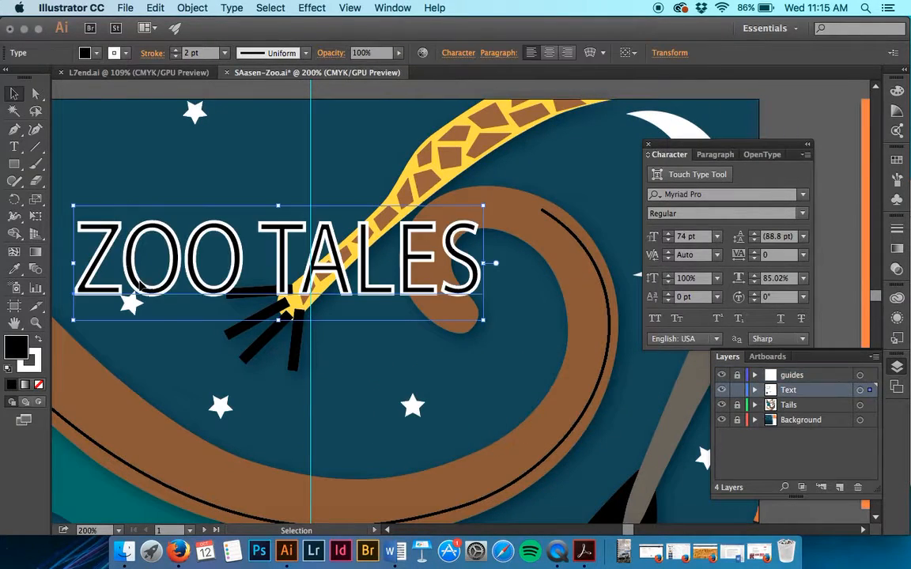
pyautogui.click(172, 368)
pyautogui.scroll(2, 176, 368)
pyautogui.hscroll(-3, 175, 368)
pyautogui.scroll(2, 181, 363)
pyautogui.hscroll(1, 182, 364)
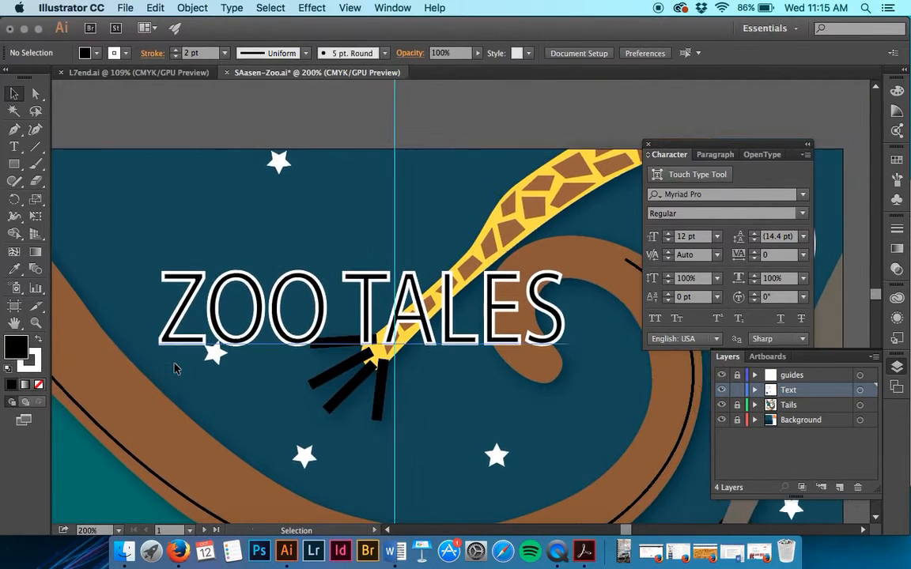
pyautogui.moveTo(731, 147); pyautogui.dragTo(675, 119)
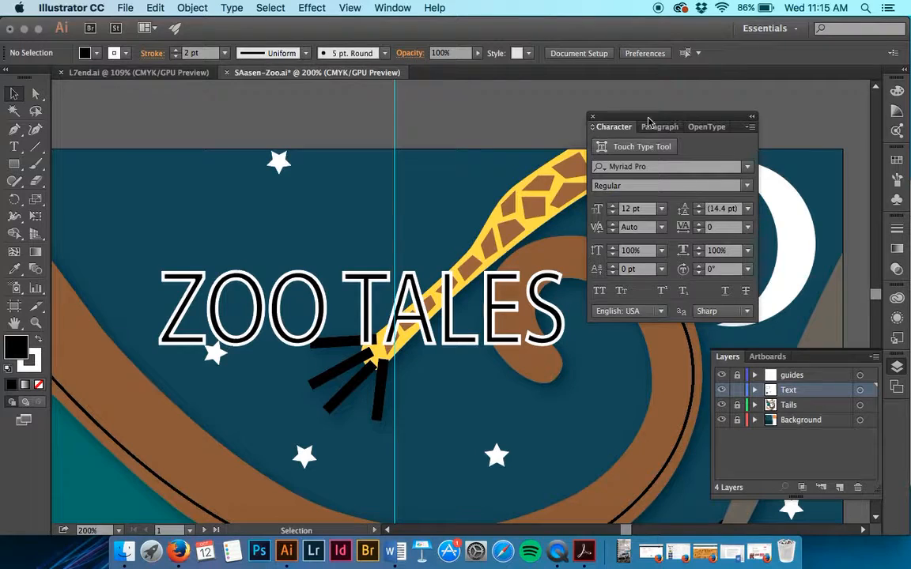
# Try enlarging the Z of the ZOO TALES title freehand with the Touch Type tool to about 236% vertical and 201% horizontal scale.
pyautogui.click(418, 336)
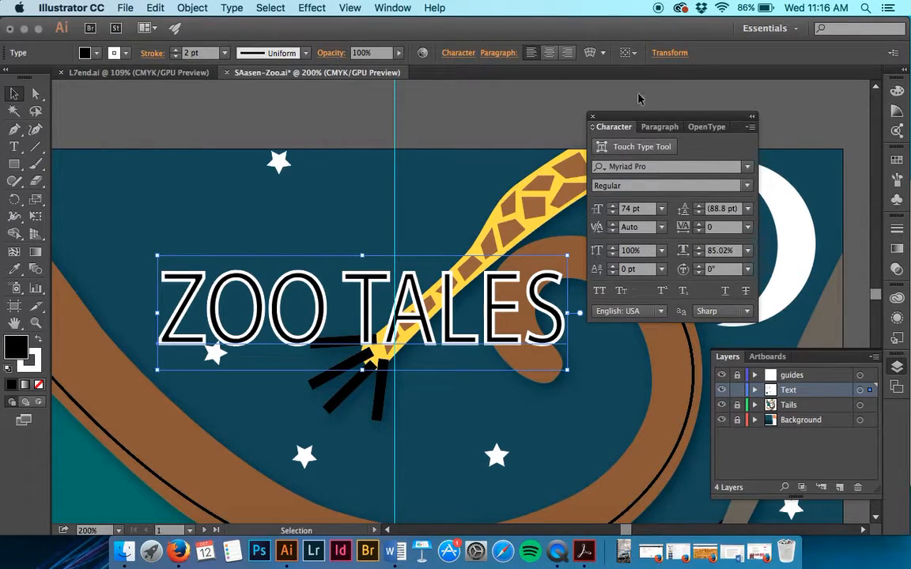
pyautogui.click(642, 147)
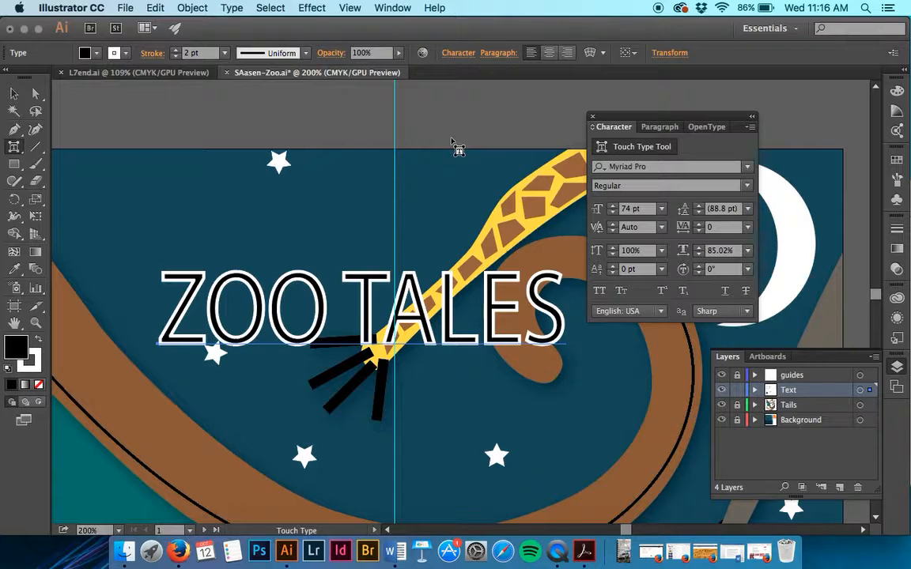
pyautogui.click(196, 294)
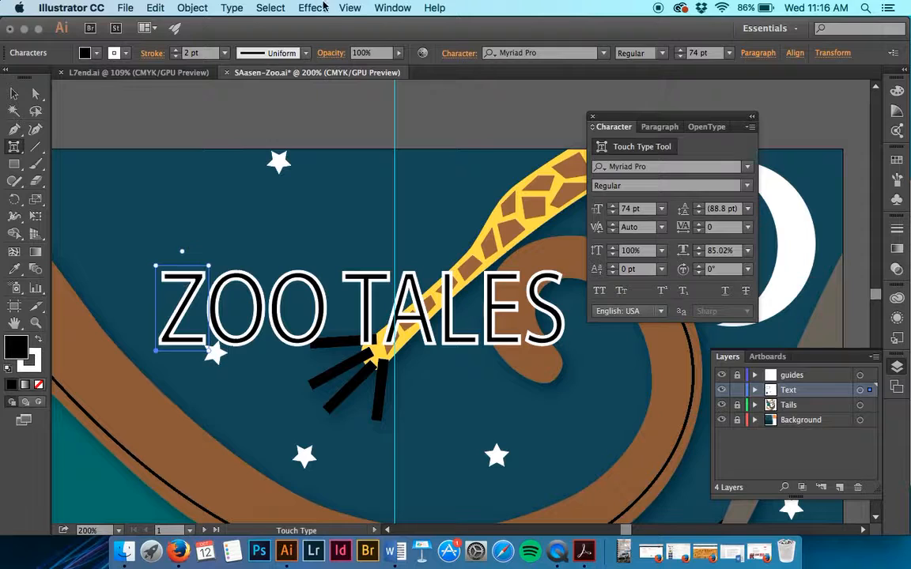
pyautogui.click(351, 8)
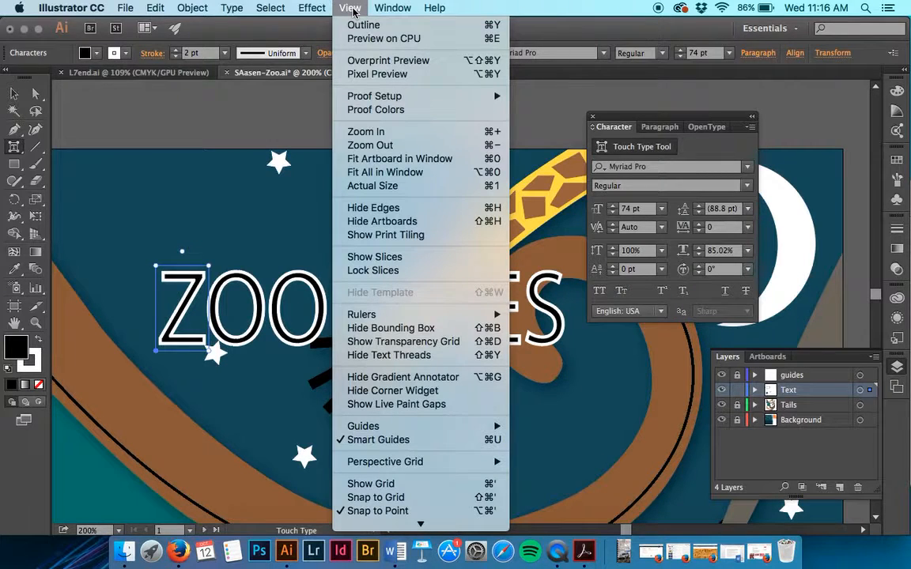
pyautogui.click(350, 8)
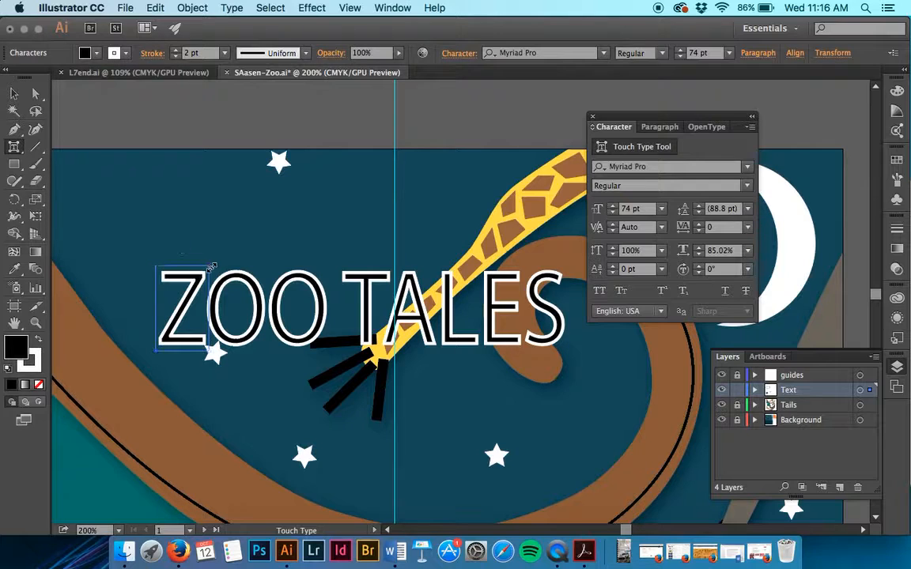
pyautogui.moveTo(212, 266); pyautogui.dragTo(365, 152)
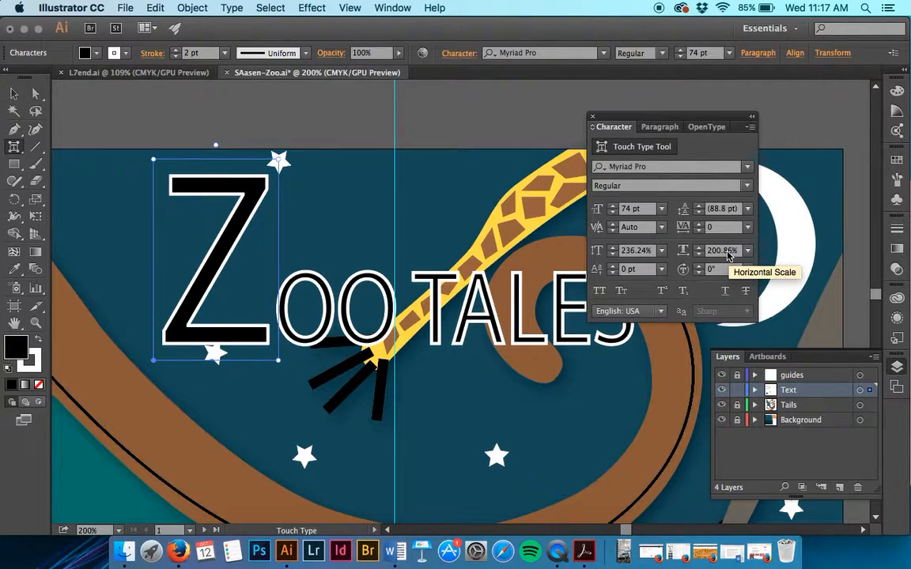
pyautogui.hotkey('ctrl', 'z')
pyautogui.hotkey('ctrl', 'z')
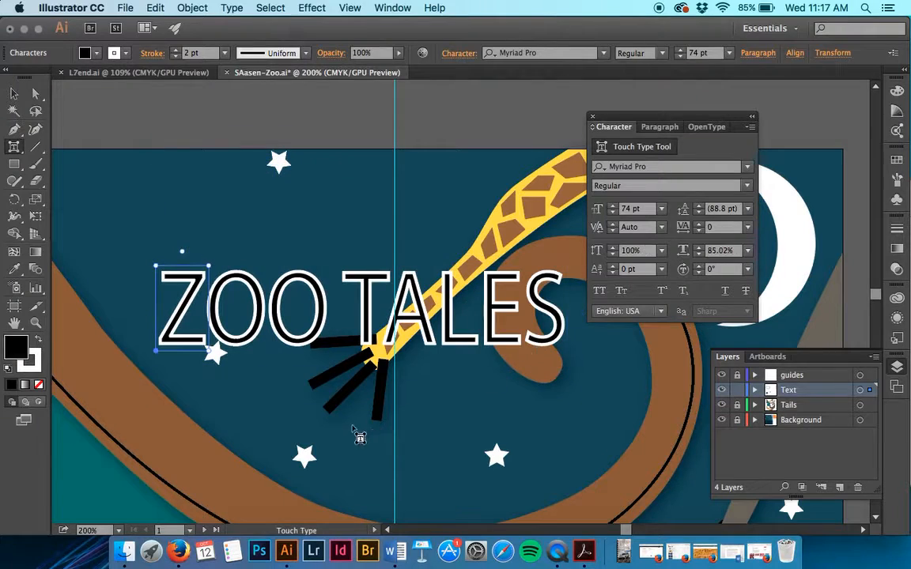
# Set the horizontal scale of the whole ZOO TALES title to 100% and deselect it.
pyautogui.click(14, 93)
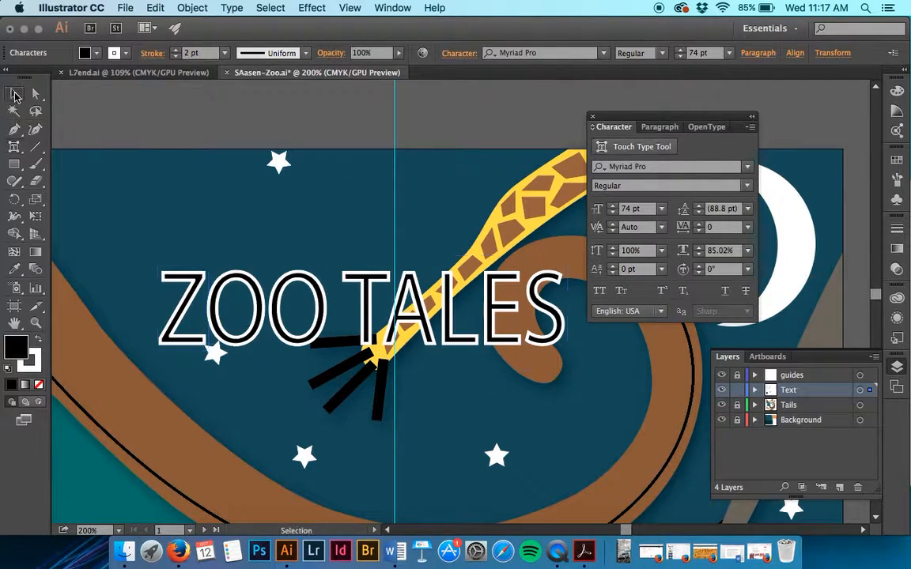
pyautogui.click(726, 253)
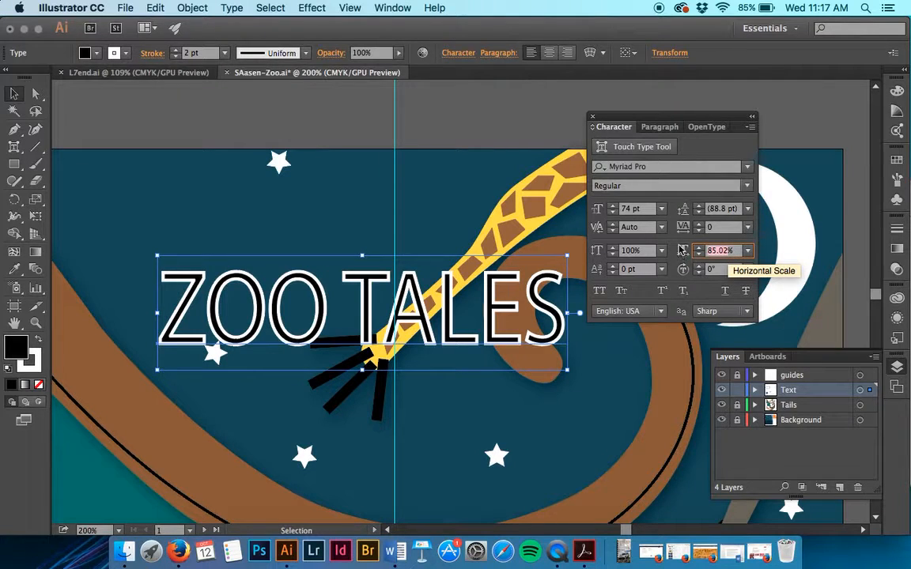
pyautogui.write('100%')
pyautogui.press('Tab')
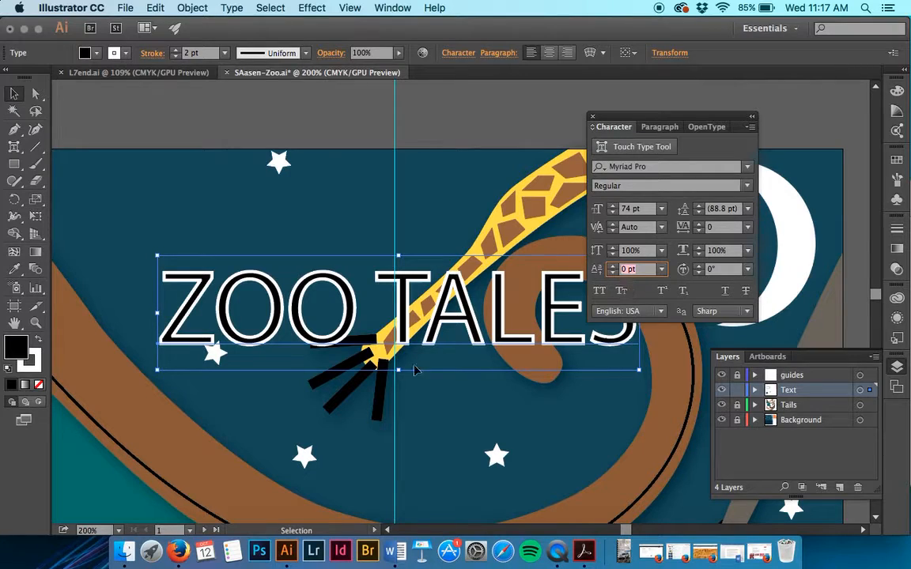
pyautogui.click(423, 433)
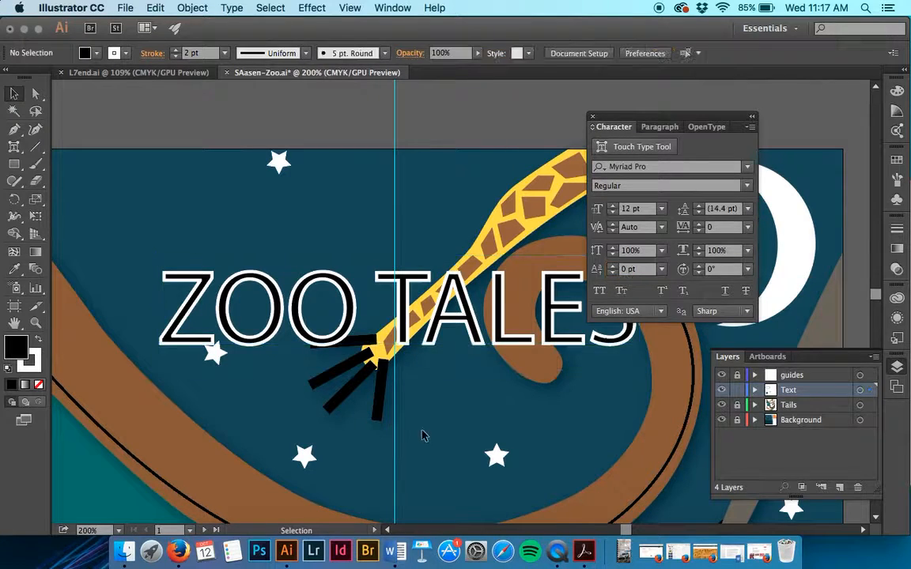
# Enlarge the title's letter Z with the Touch Type tool and set its vertical and horizontal scale to 190%.
pyautogui.click(613, 148)
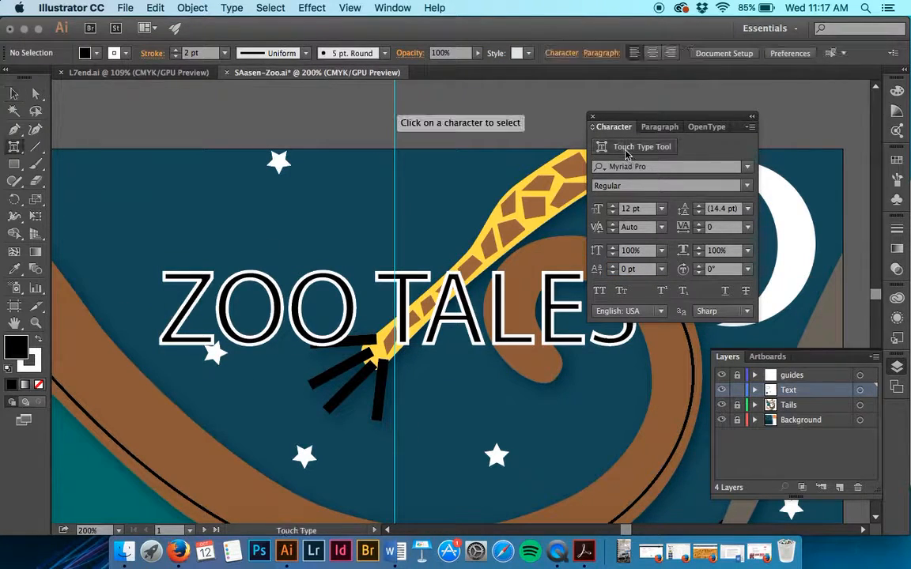
pyautogui.click(202, 291)
pyautogui.moveTo(215, 267); pyautogui.dragTo(307, 189)
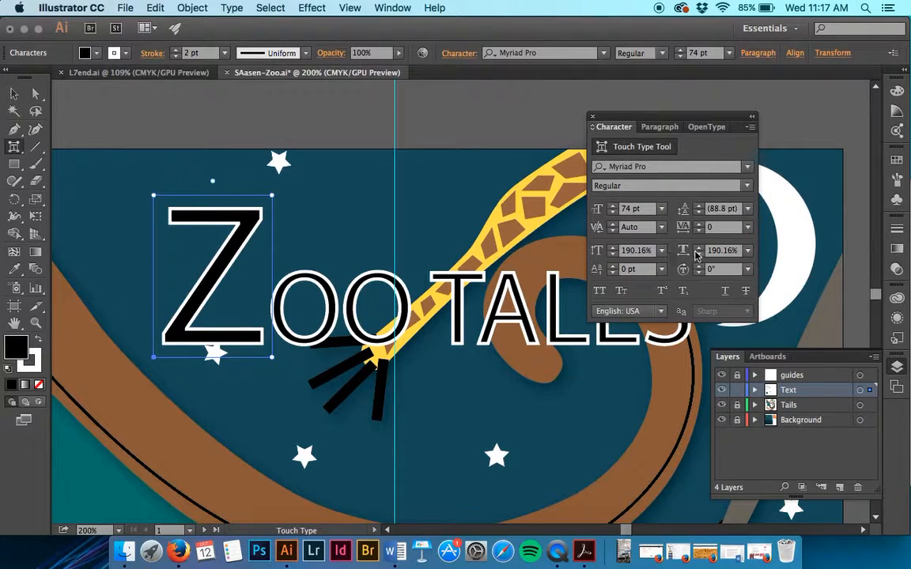
pyautogui.moveTo(644, 252); pyautogui.dragTo(634, 256)
pyautogui.press('BackSpace')
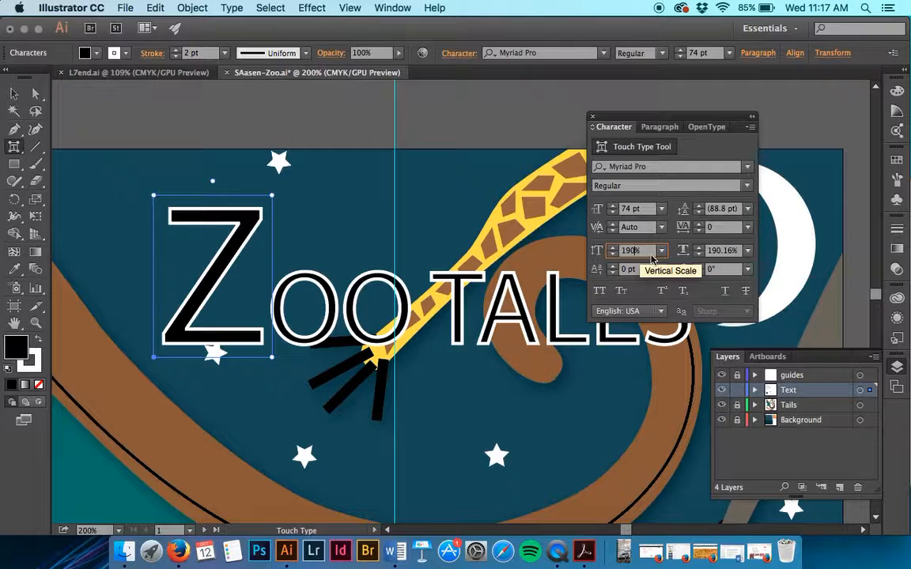
pyautogui.moveTo(734, 251); pyautogui.dragTo(721, 251)
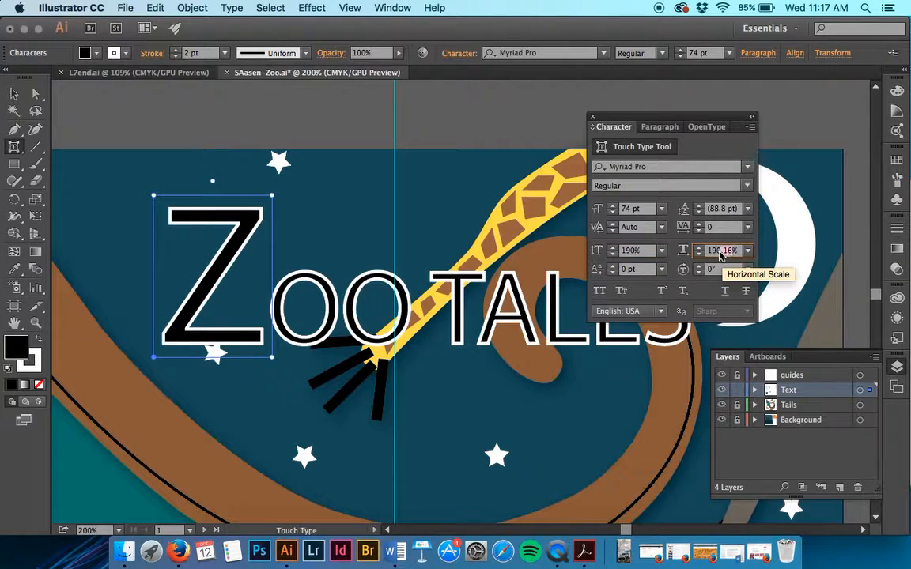
pyautogui.press('BackSpace')
pyautogui.press('Tab')
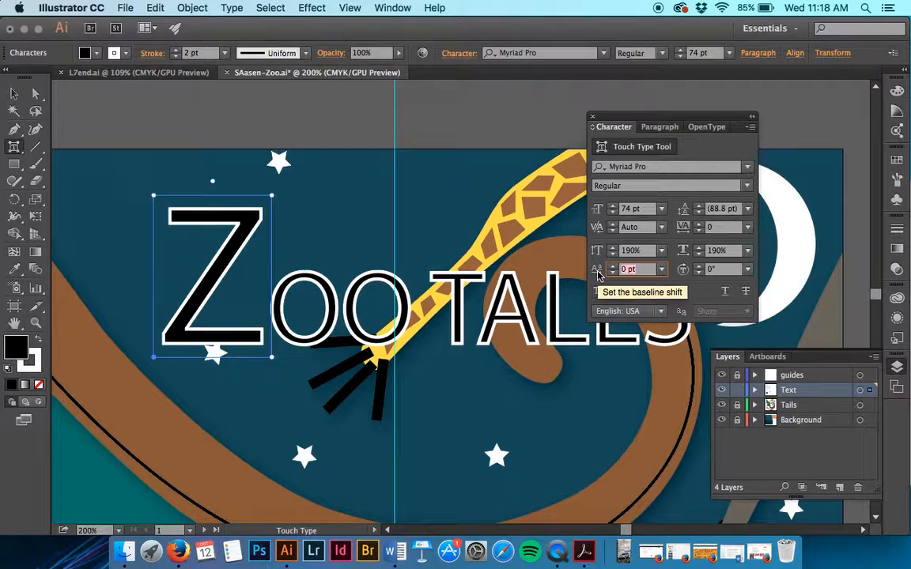
# Lower the enlarged Z below the other letters and set its baseline shift to -24 pt.
pyautogui.moveTo(220, 269); pyautogui.dragTo(219, 269)
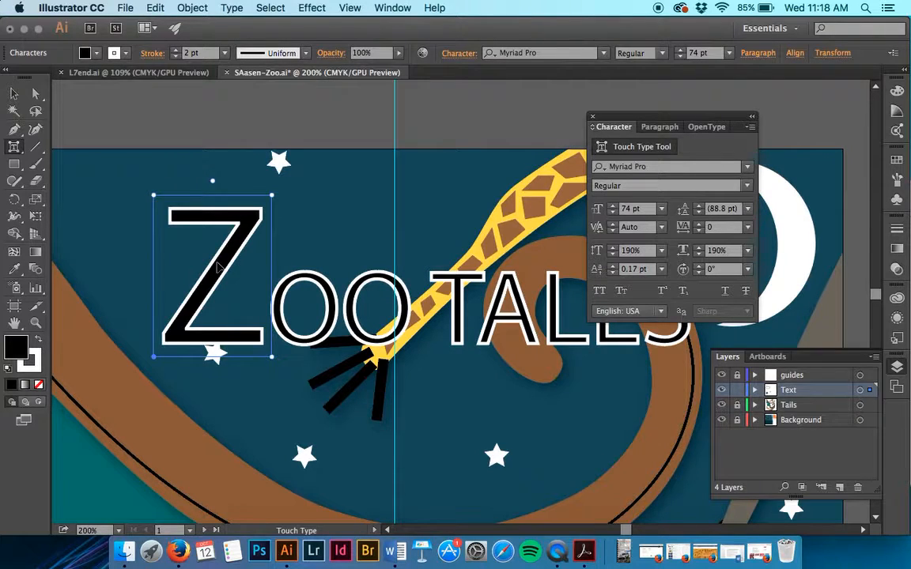
pyautogui.moveTo(219, 268); pyautogui.dragTo(219, 301)
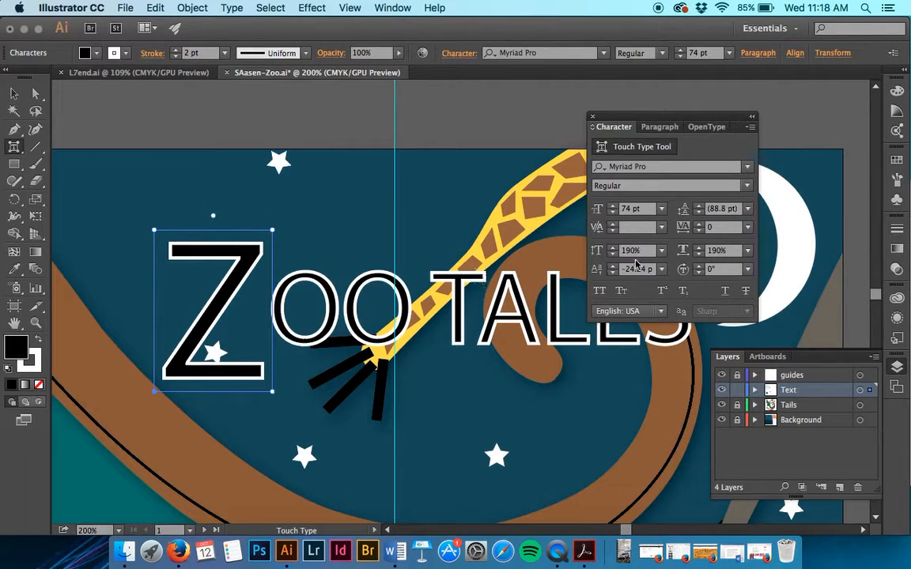
pyautogui.click(649, 270)
pyautogui.press('BackSpace')
pyautogui.press('BackSpace')
pyautogui.press('BackSpace')
pyautogui.press('BackSpace')
# Rotate the first O of the title counterclockwise by about 21° with the Touch Type tool.
pyautogui.click(306, 342)
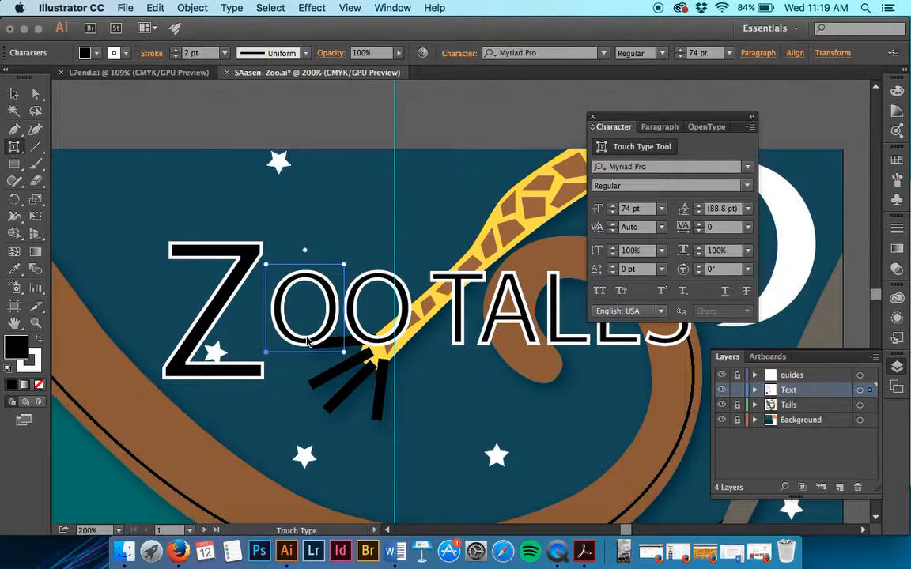
pyautogui.click(308, 257)
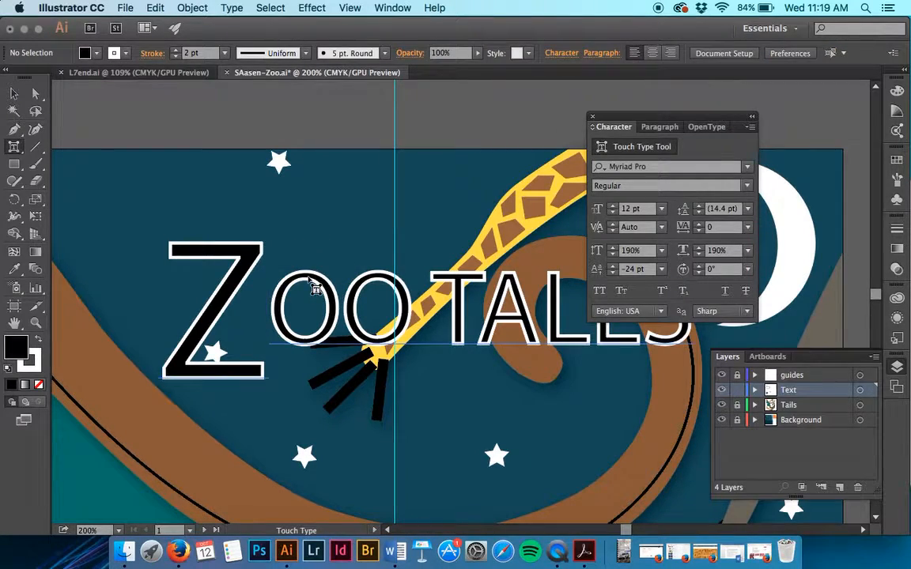
pyautogui.click(312, 284)
pyautogui.moveTo(276, 226); pyautogui.dragTo(287, 264)
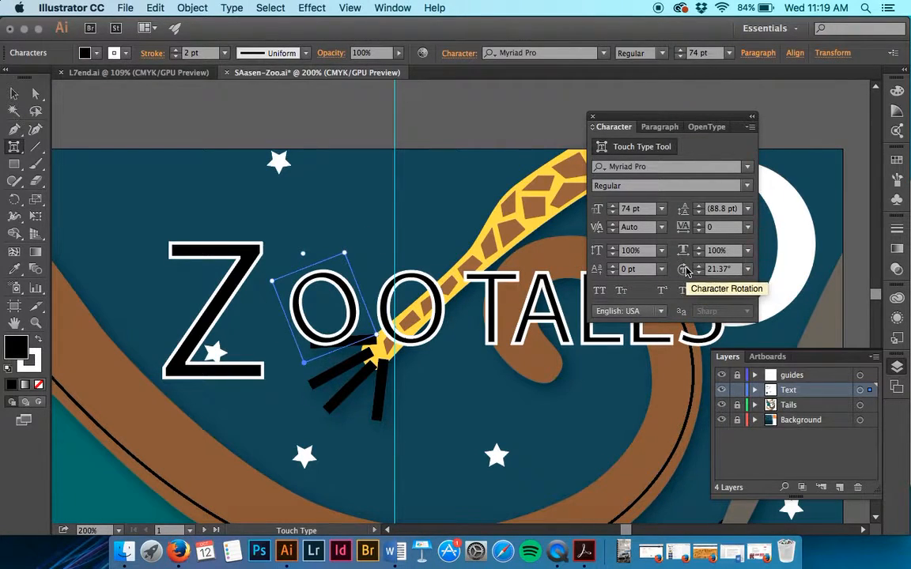
# Set the character rotation of the first O to 20°.
pyautogui.click(719, 270)
pyautogui.moveTo(723, 271); pyautogui.dragTo(713, 270)
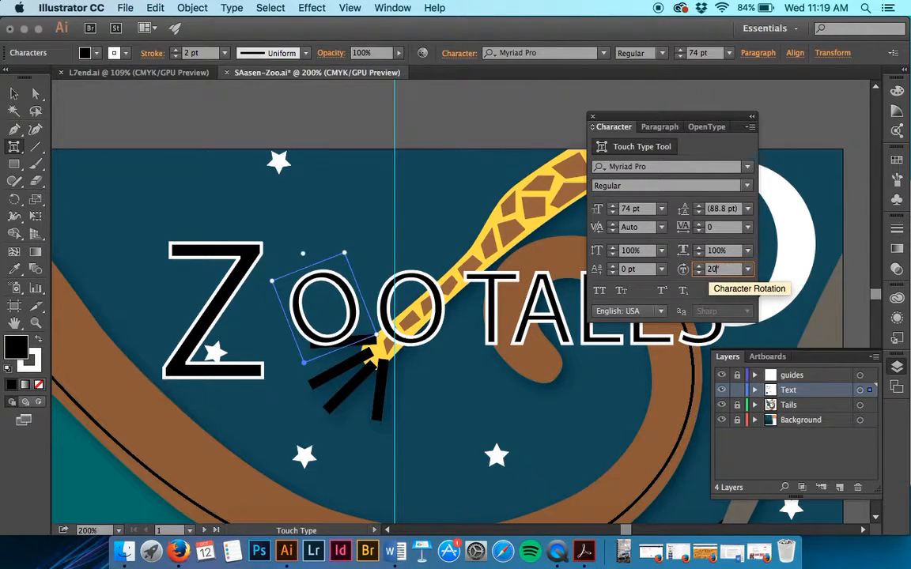
pyautogui.press('Tab')
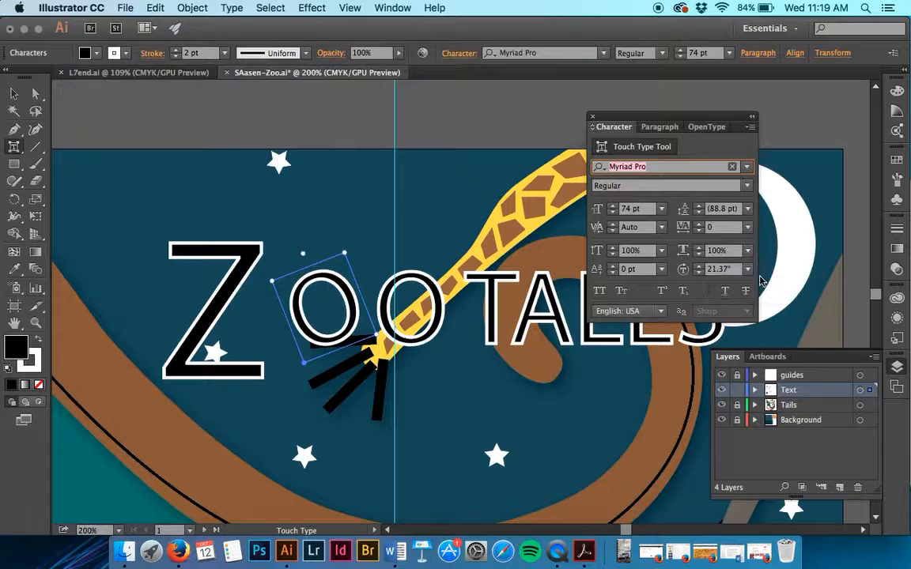
pyautogui.click(721, 269)
pyautogui.moveTo(727, 269); pyautogui.dragTo(710, 271)
pyautogui.write('20')
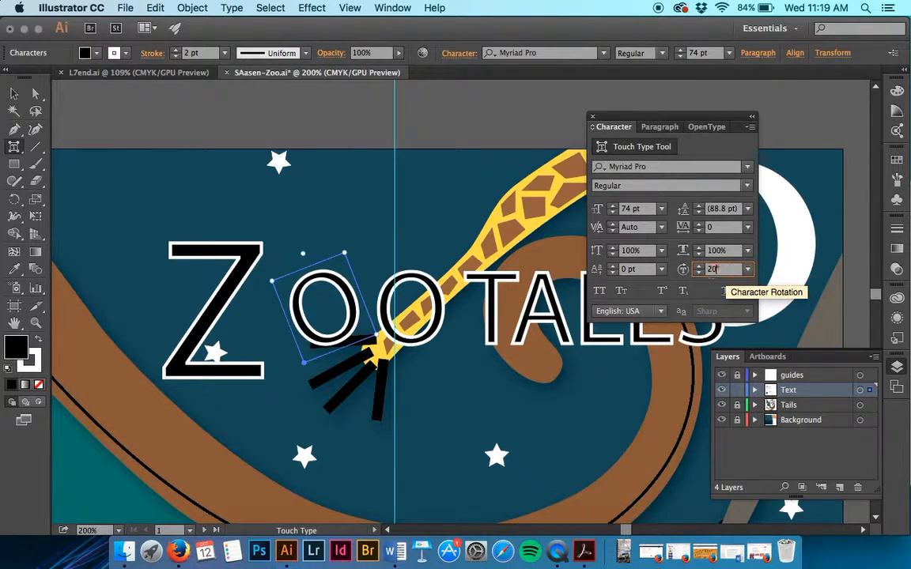
pyautogui.press('Return')
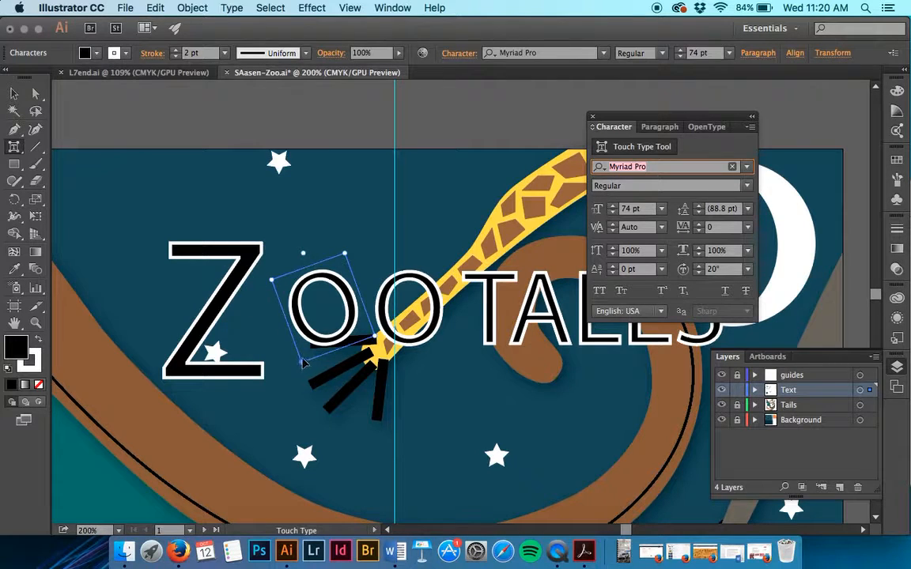
# Enlarge the title's first O to 125% vertical and horizontal scale and move it down beside the Z, with a baseline shift of about -11.5 pt.
pyautogui.moveTo(345, 255); pyautogui.dragTo(364, 229)
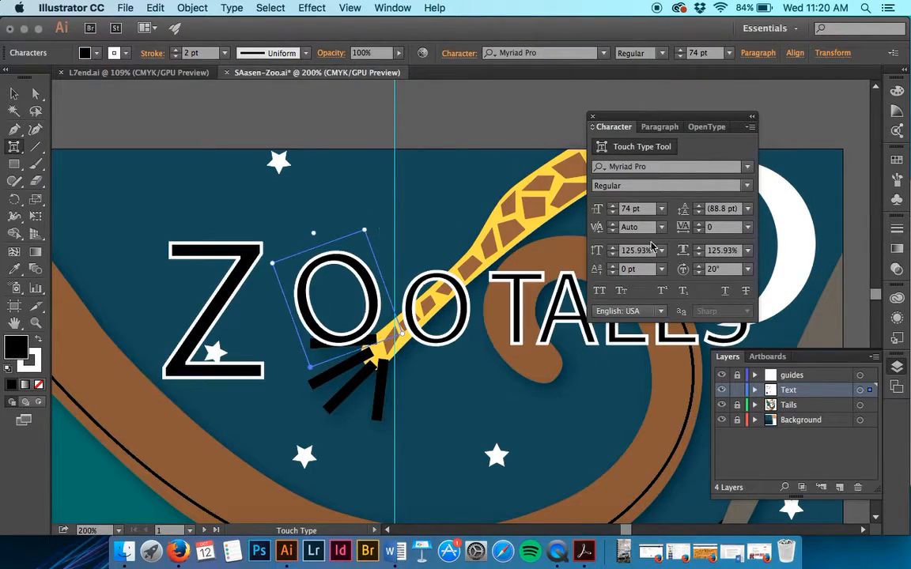
pyautogui.moveTo(646, 252); pyautogui.dragTo(635, 252)
pyautogui.press('BackSpace')
pyautogui.moveTo(732, 251); pyautogui.dragTo(721, 257)
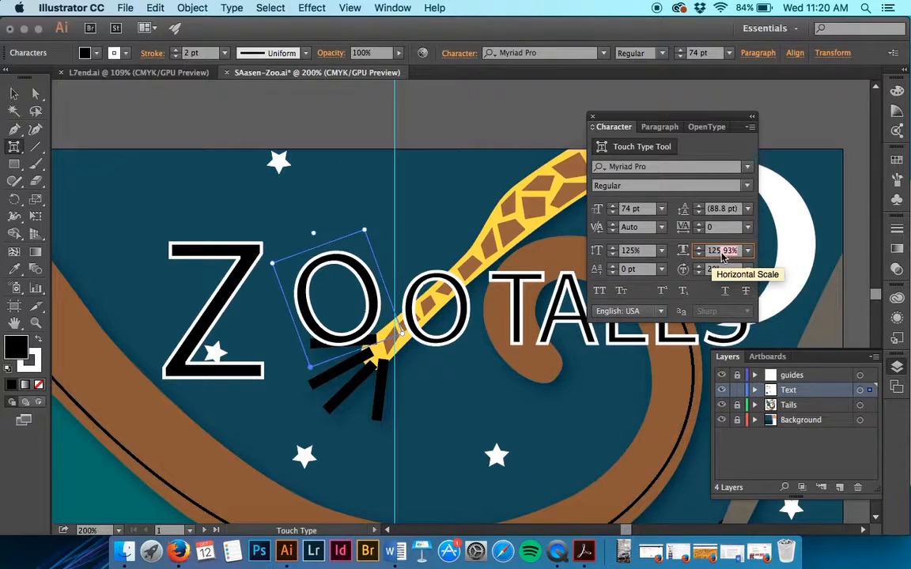
pyautogui.press('BackSpace')
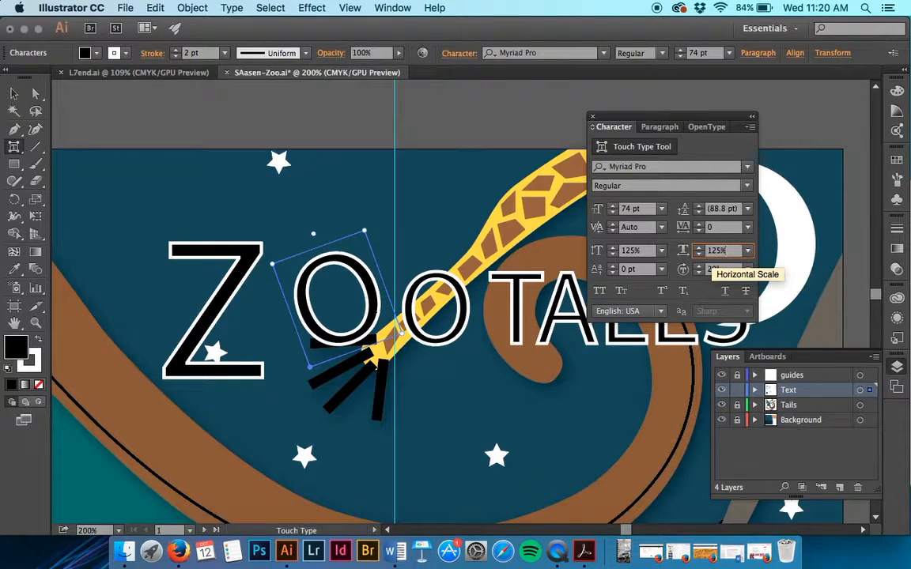
pyautogui.press('Tab')
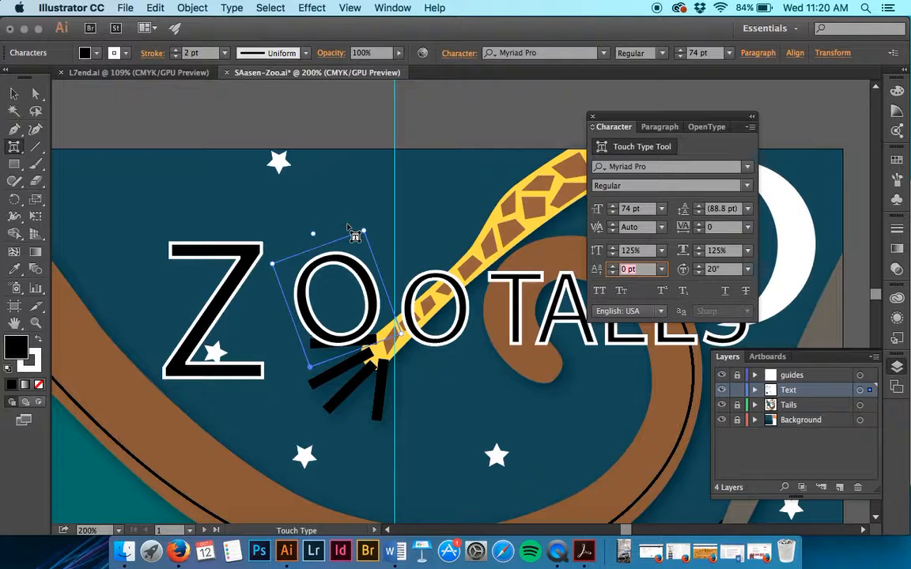
pyautogui.moveTo(280, 295); pyautogui.dragTo(267, 342)
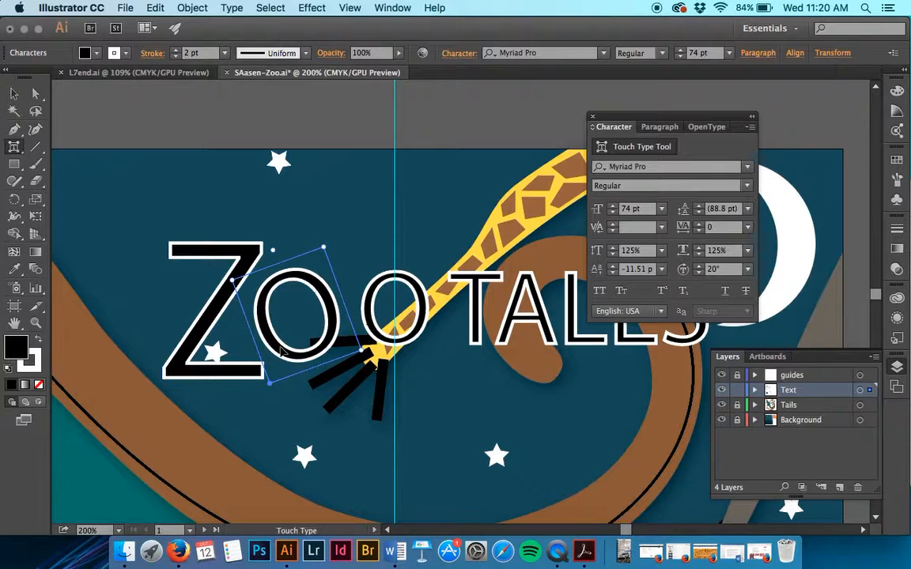
pyautogui.click(328, 440)
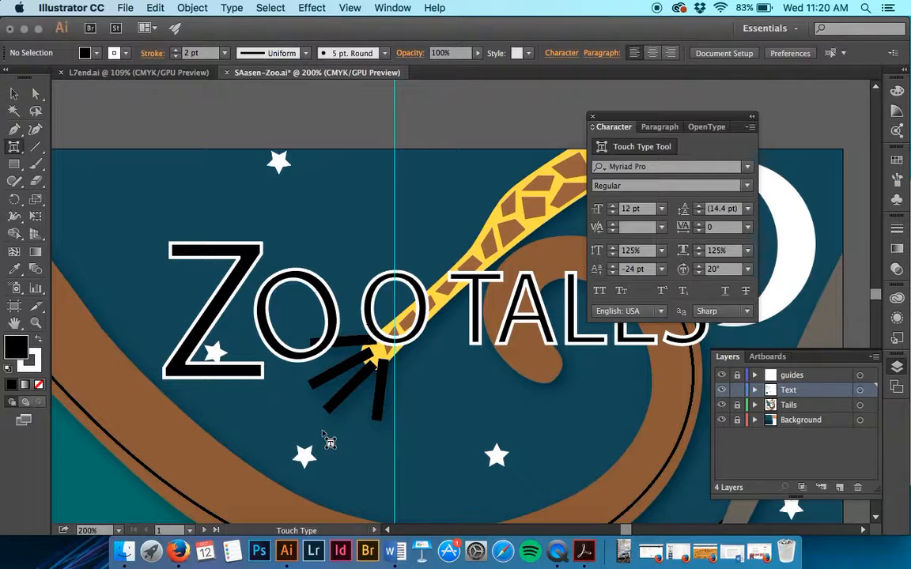
# Rotate the title's second O clockwise by about 36° and set its vertical and horizontal scale to 105%.
pyautogui.click(393, 345)
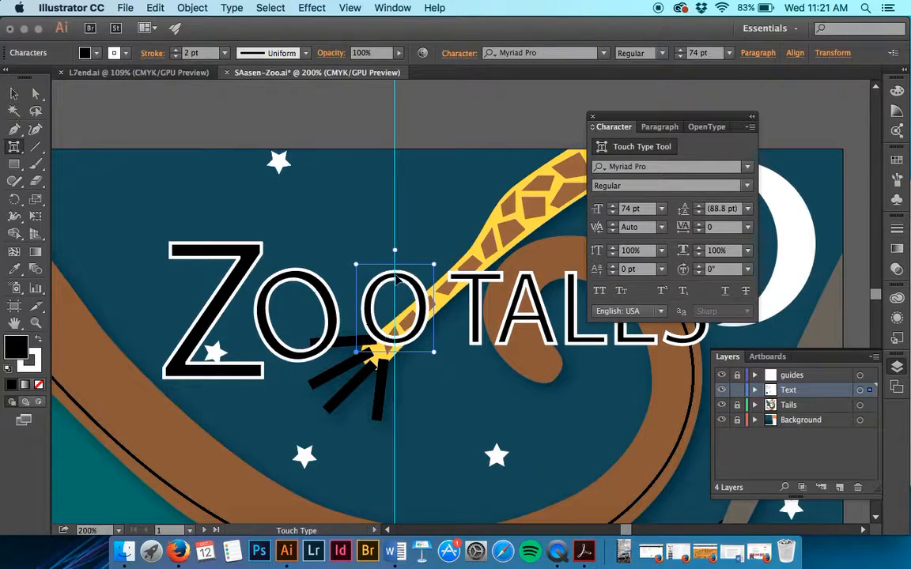
pyautogui.moveTo(394, 250); pyautogui.dragTo(433, 254)
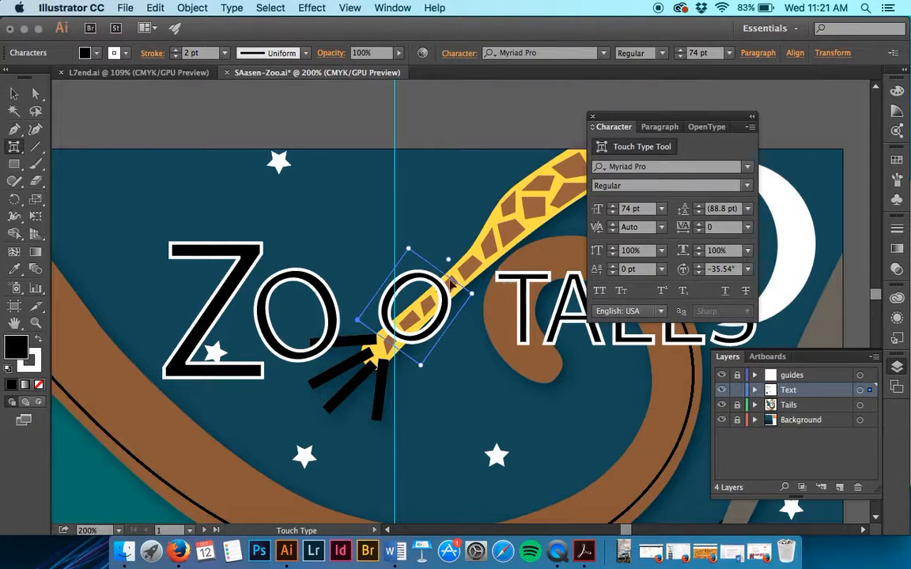
pyautogui.click(630, 252)
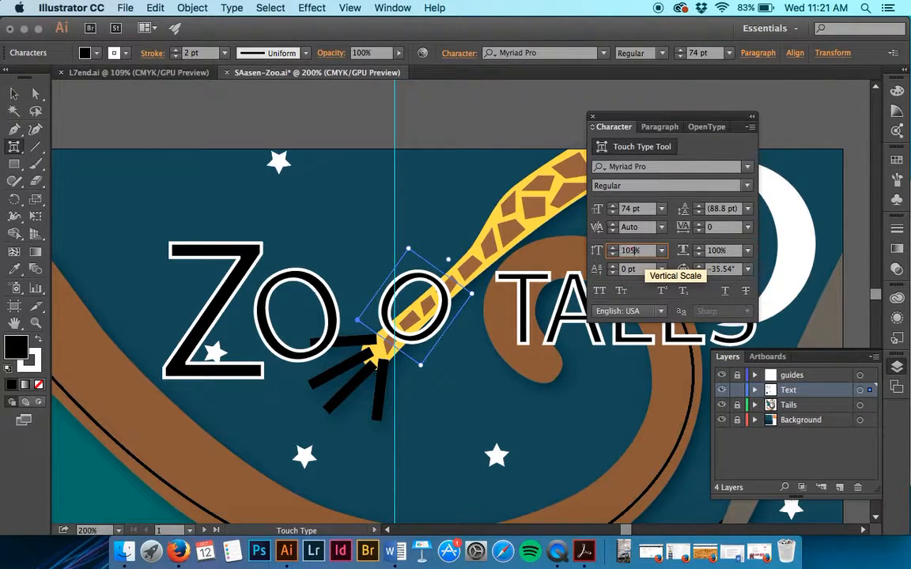
pyautogui.write('105')
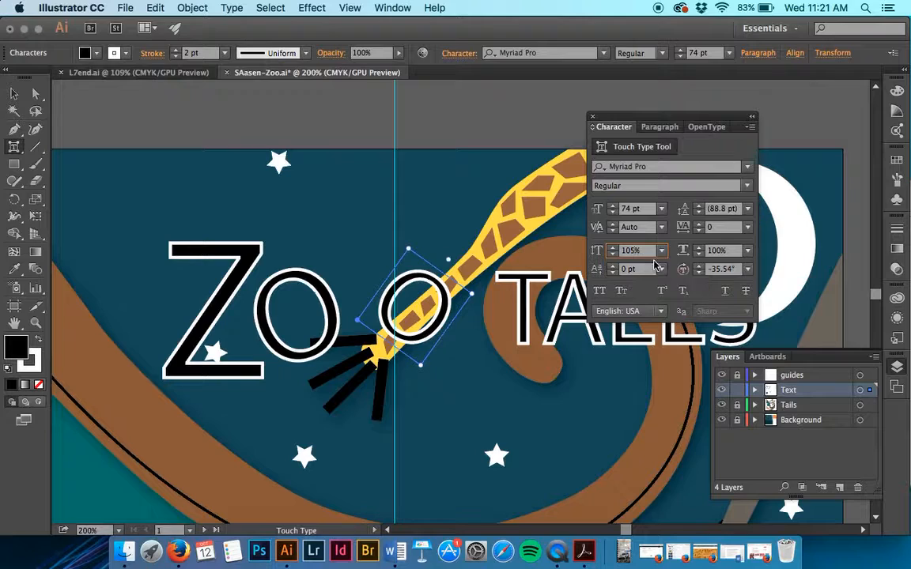
pyautogui.click(725, 253)
pyautogui.write('105')
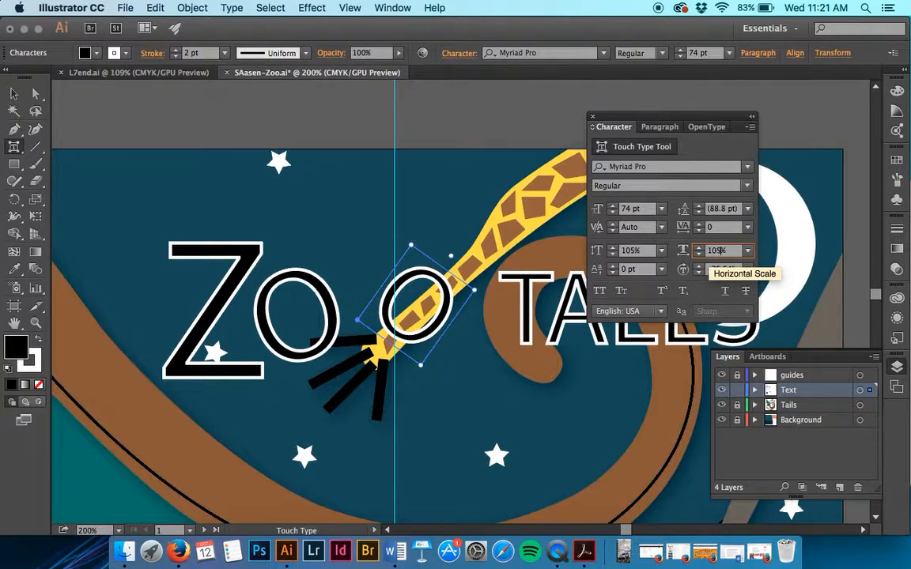
pyautogui.press('Tab')
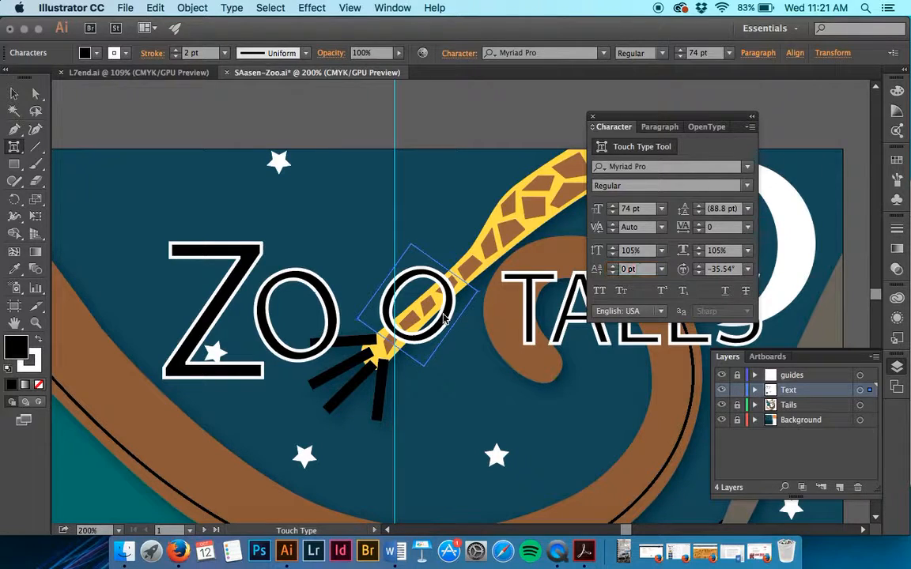
# Move the second O closer to the first O and lower it to a baseline shift of about -9 pt.
pyautogui.moveTo(440, 315); pyautogui.dragTo(419, 319)
pyautogui.moveTo(410, 318); pyautogui.dragTo(408, 319)
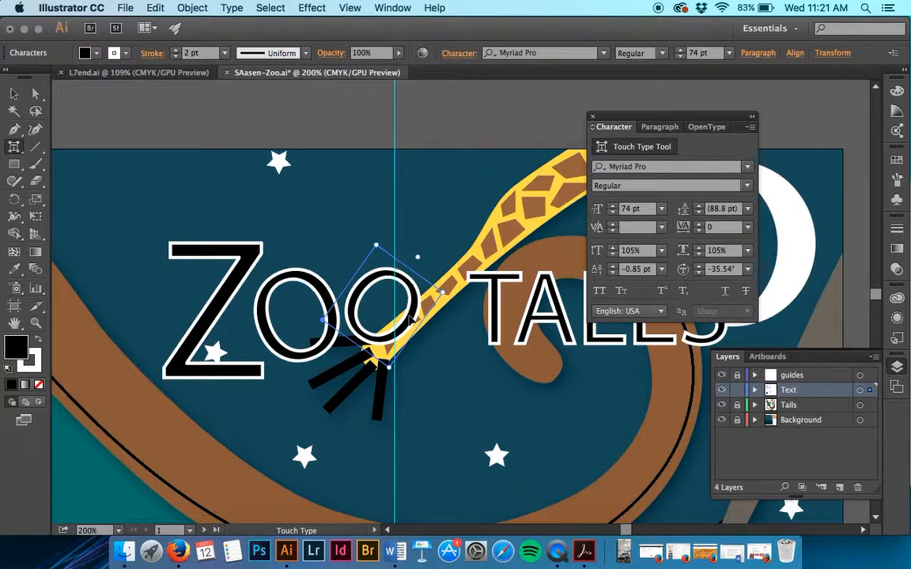
pyautogui.moveTo(408, 323); pyautogui.dragTo(413, 335)
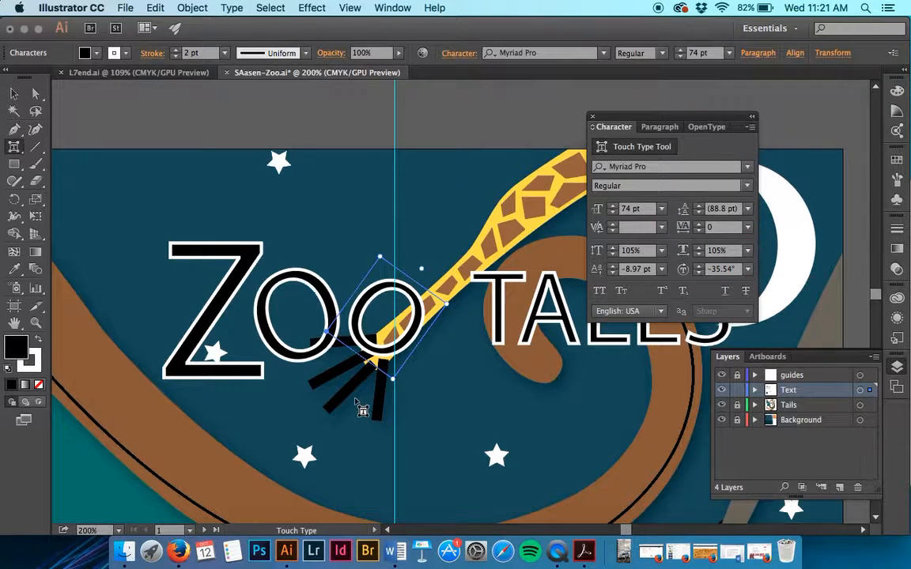
# Set the T of TALES to 150% vertical and horizontal scale and move it closer to the word ZOO.
pyautogui.hscroll(10, 361, 409)
pyautogui.click(346, 370)
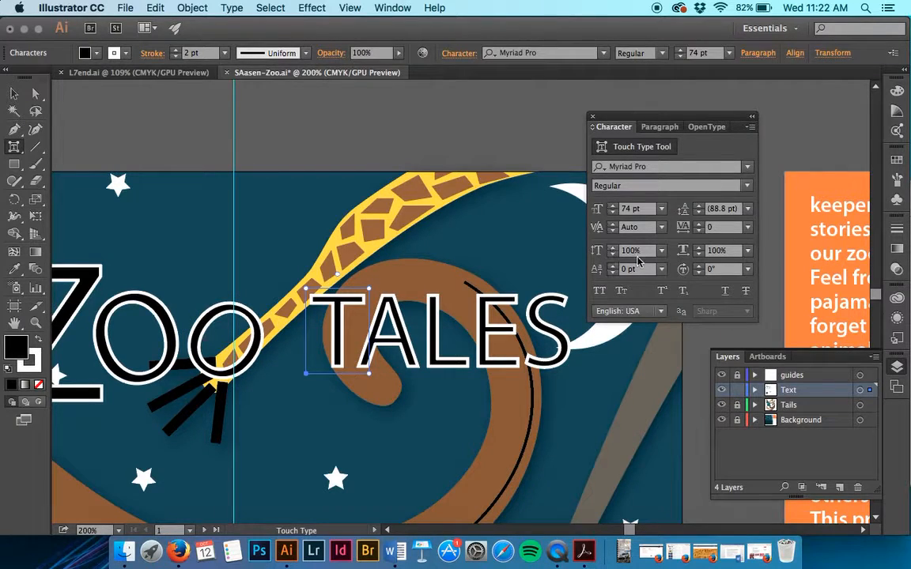
pyautogui.click(630, 251)
pyautogui.write('5')
pyautogui.press('Tab')
pyautogui.write('150')
pyautogui.press('Tab')
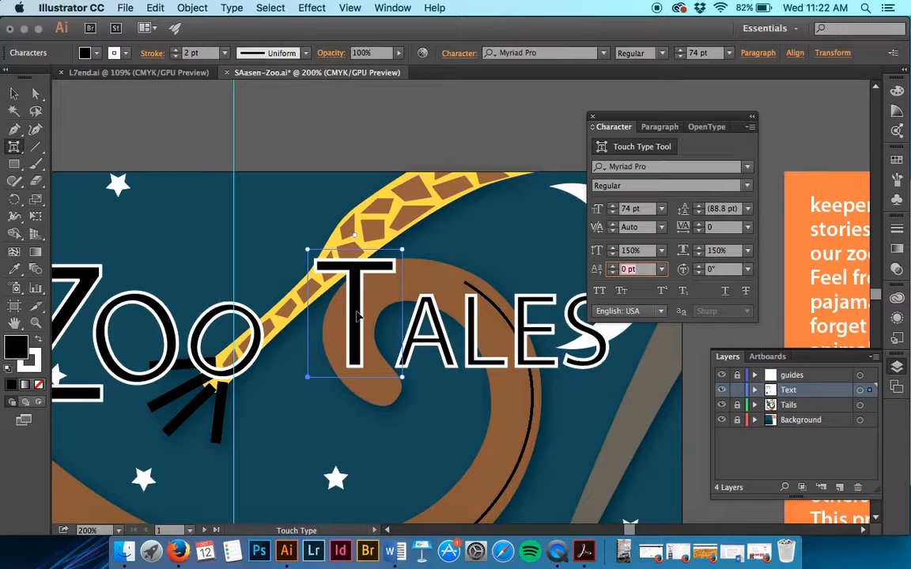
pyautogui.moveTo(356, 316); pyautogui.dragTo(322, 318)
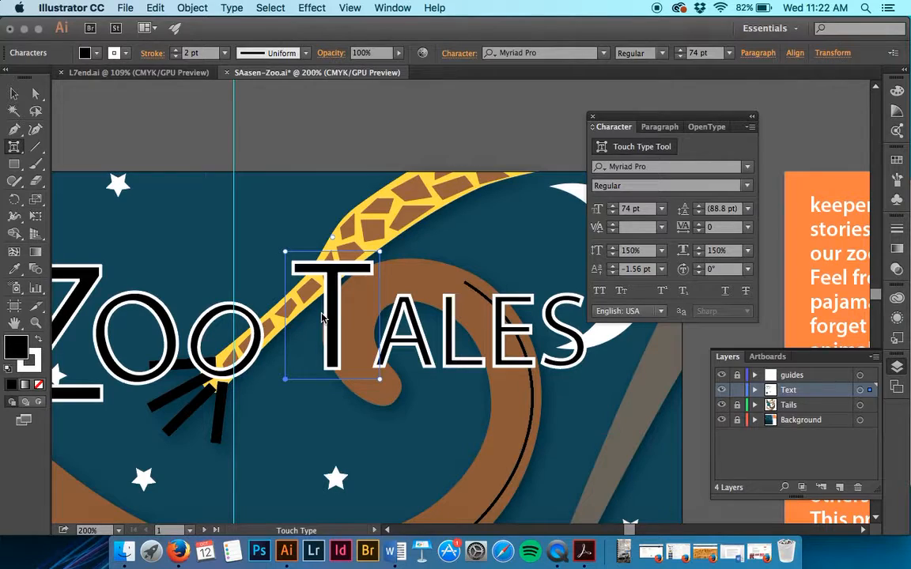
# Stretch the T to a vertical scale of 185% and lower it to a baseline shift of about -18 pt.
pyautogui.click(628, 251)
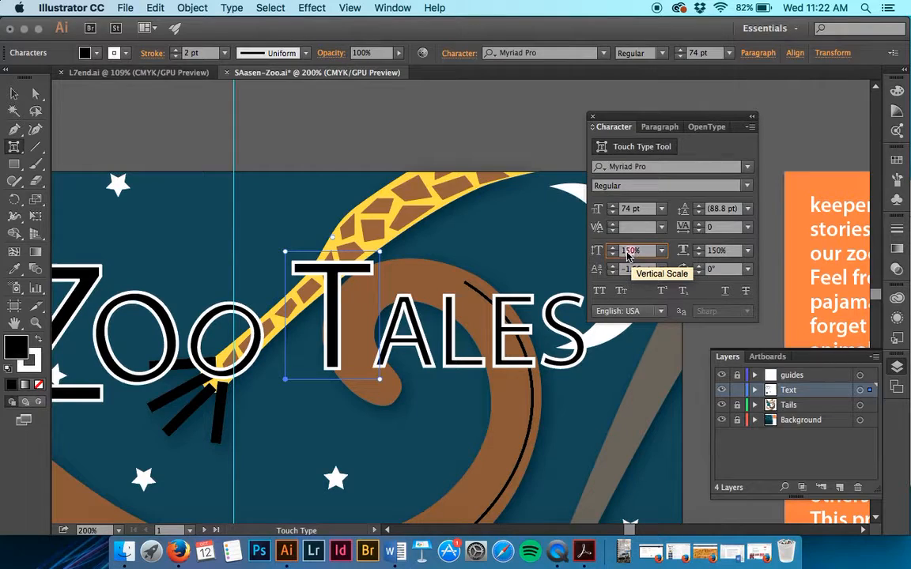
pyautogui.write('185')
pyautogui.press('Tab')
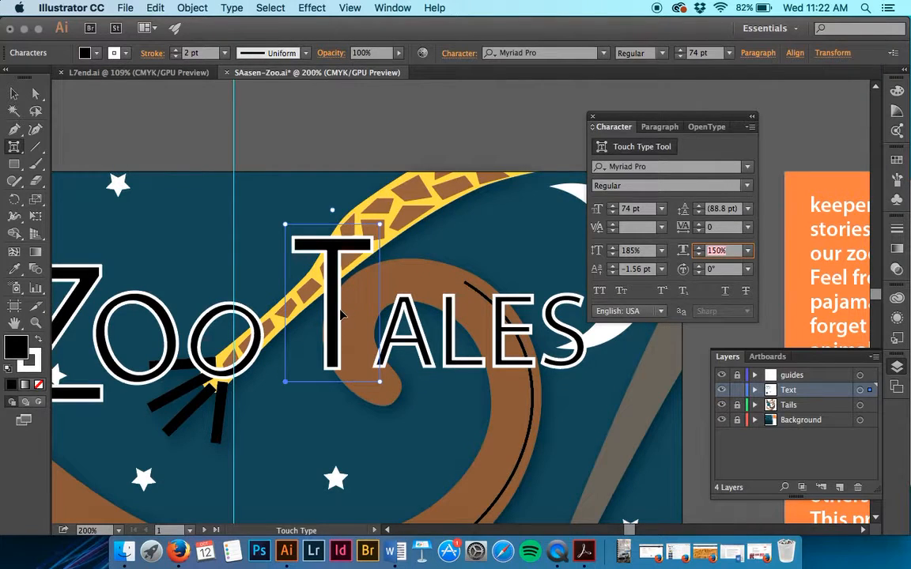
pyautogui.moveTo(306, 264); pyautogui.dragTo(334, 316)
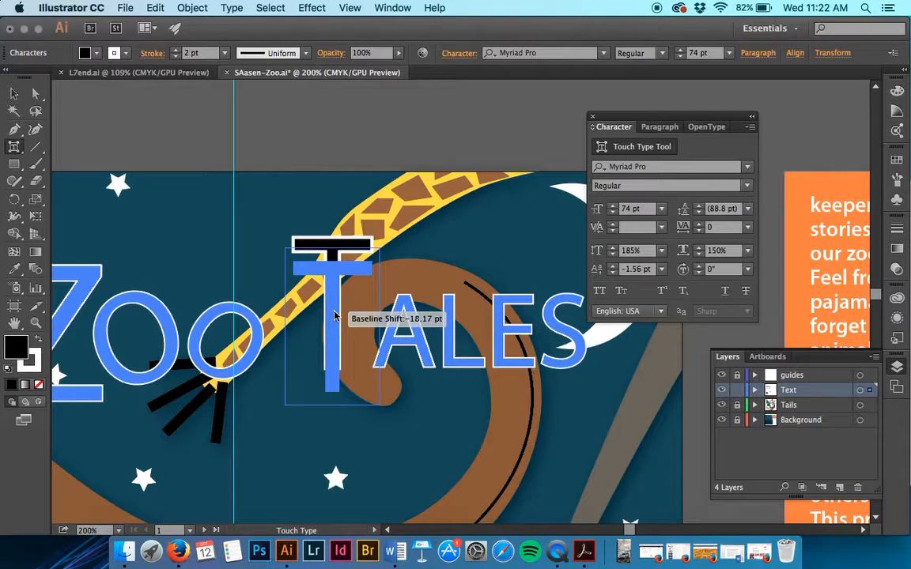
pyautogui.moveTo(334, 315); pyautogui.dragTo(334, 315)
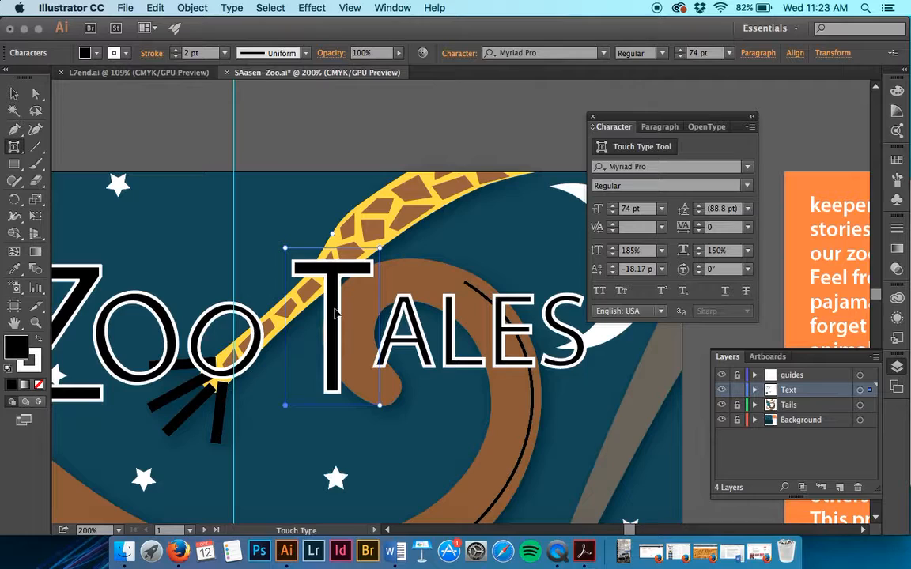
# Move the A of TALES closer to the T's stem, tucking it under the crossbar on the same baseline.
pyautogui.click(424, 332)
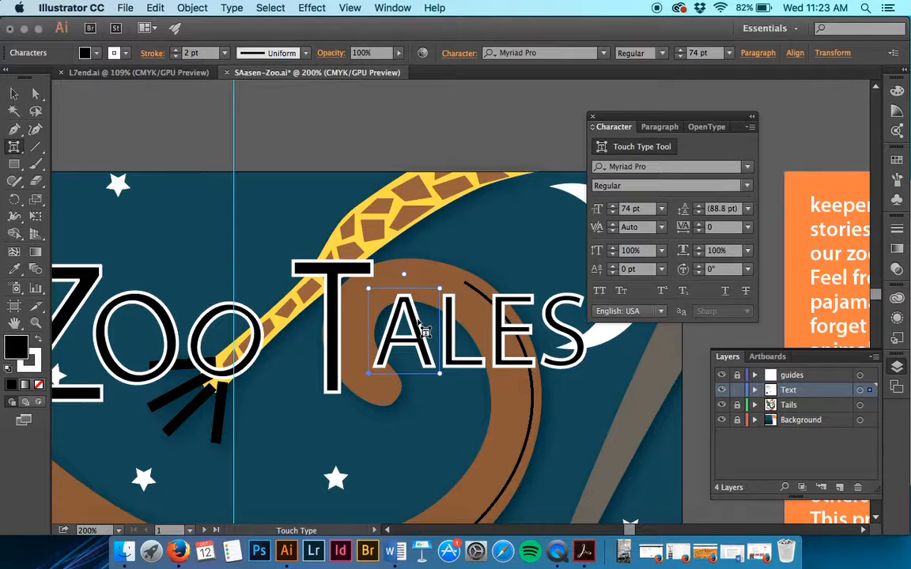
pyautogui.moveTo(424, 332); pyautogui.dragTo(400, 332)
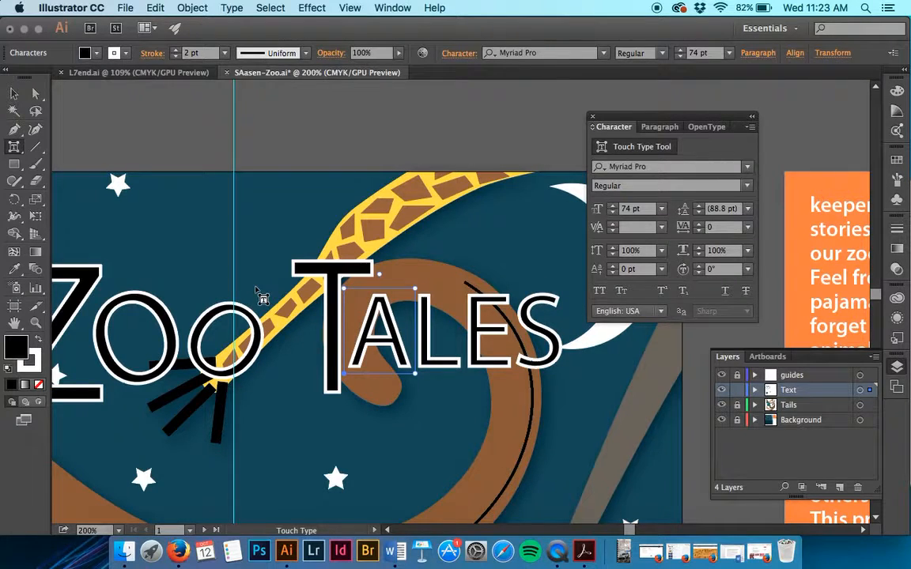
pyautogui.hscroll(-5, 237, 266)
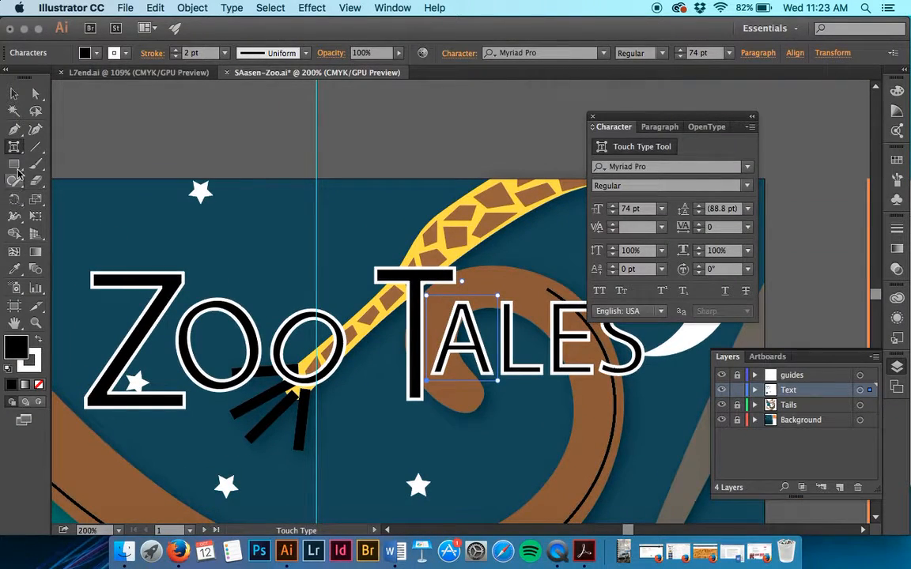
# Select all the text of the ZOO TALES title with the Type tool and change its font to Adobe Garamond Pro Bold.
pyautogui.click(13, 93)
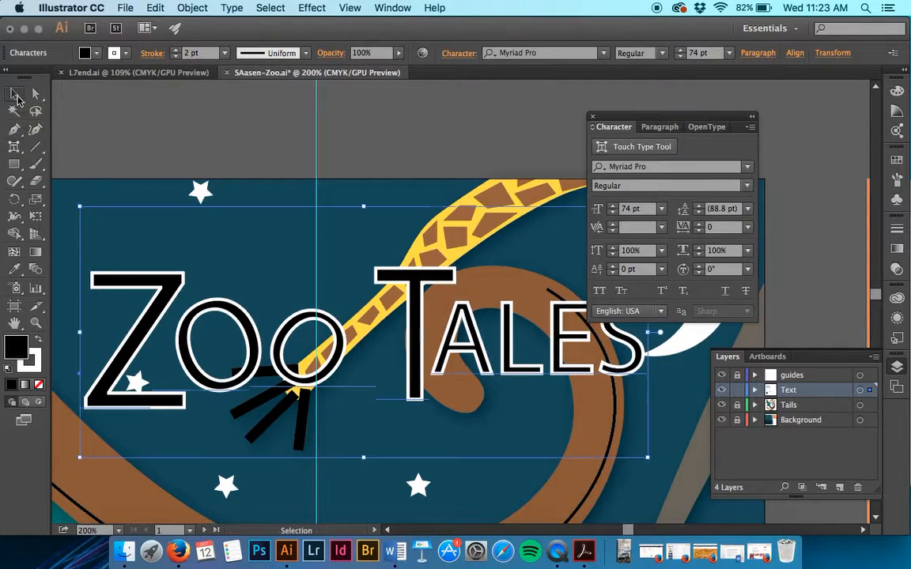
pyautogui.click(12, 148)
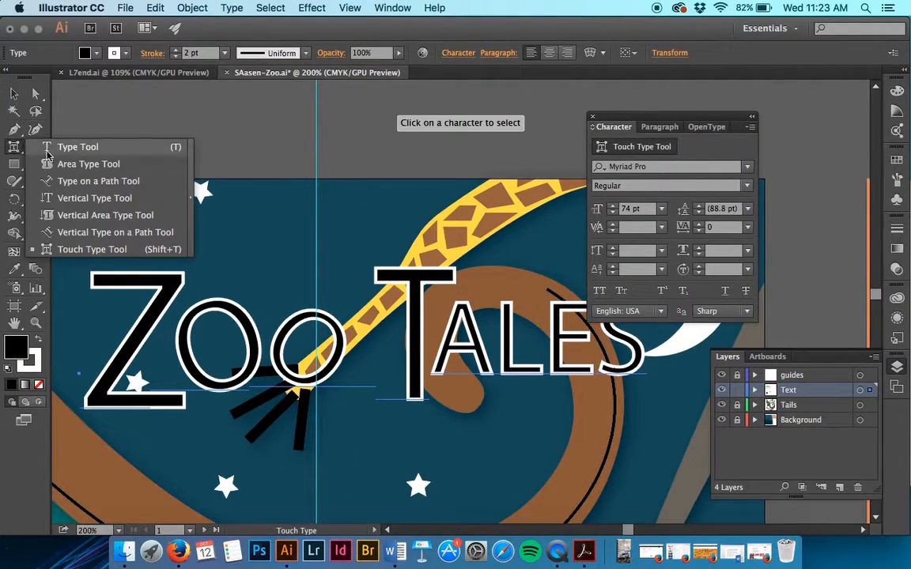
pyautogui.click(78, 147)
pyautogui.click(100, 341)
pyautogui.doubleClick(108, 377)
pyautogui.tripleClick(110, 377)
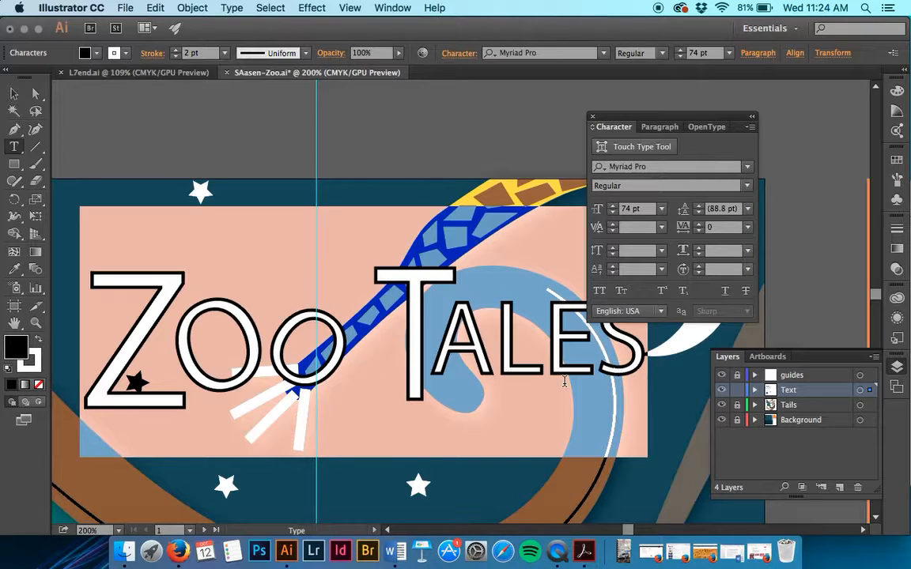
pyautogui.click(747, 167)
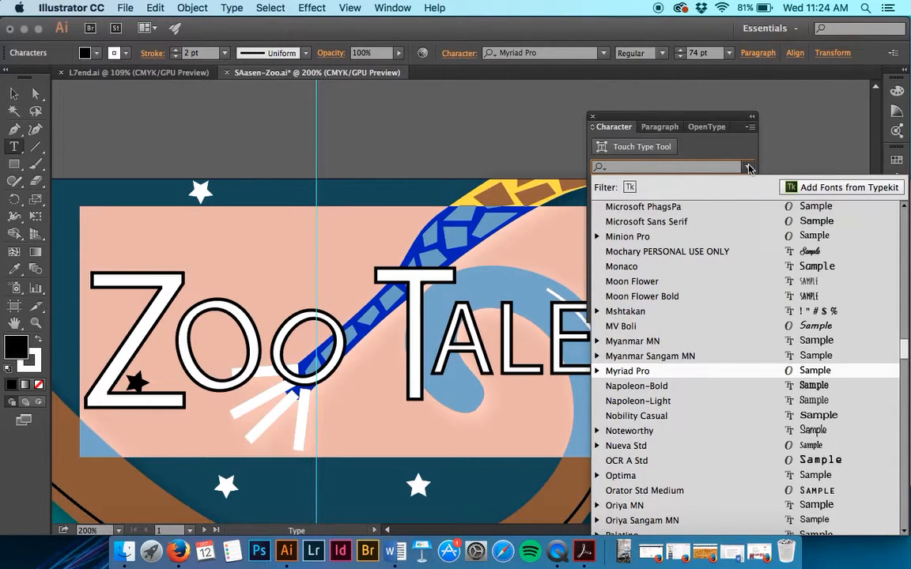
pyautogui.write('gar')
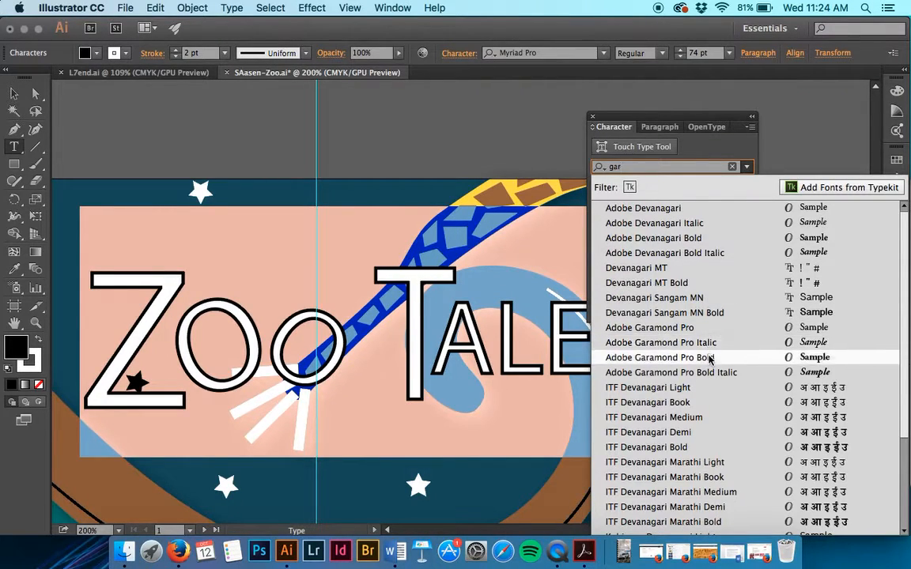
pyautogui.click(636, 357)
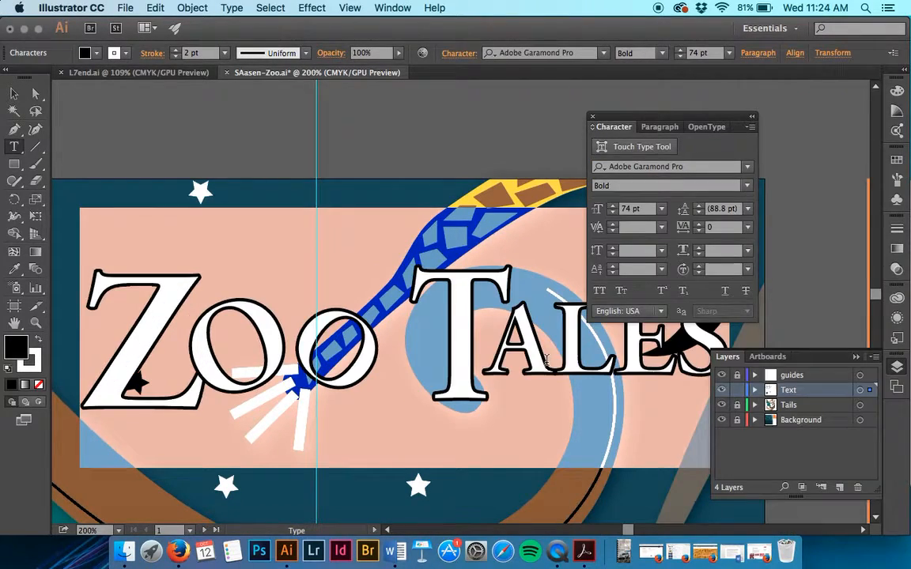
pyautogui.click(256, 357)
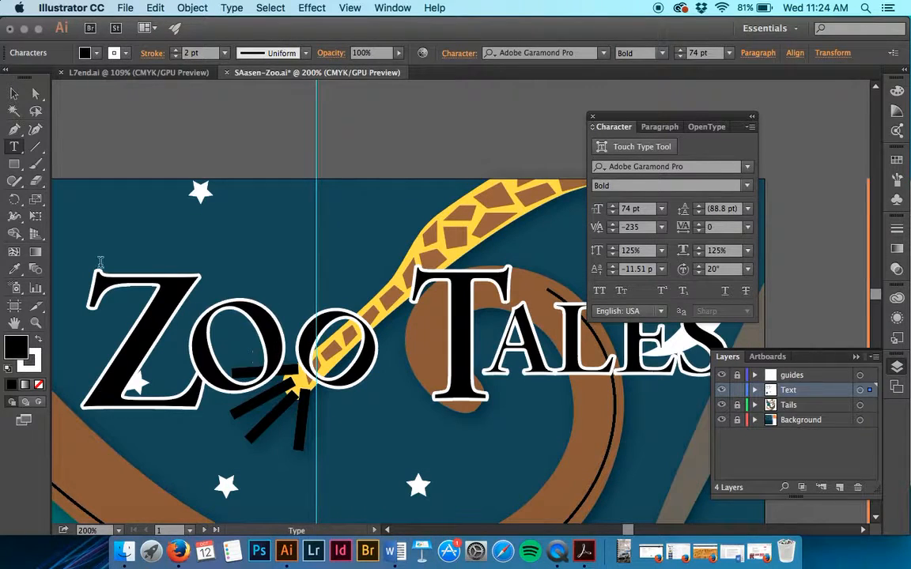
# Move the whole title left and slightly down to center it on the poster's vertical guide, and deselect it.
pyautogui.press('Escape')
pyautogui.press('super+minus')
pyautogui.press('super+minus')
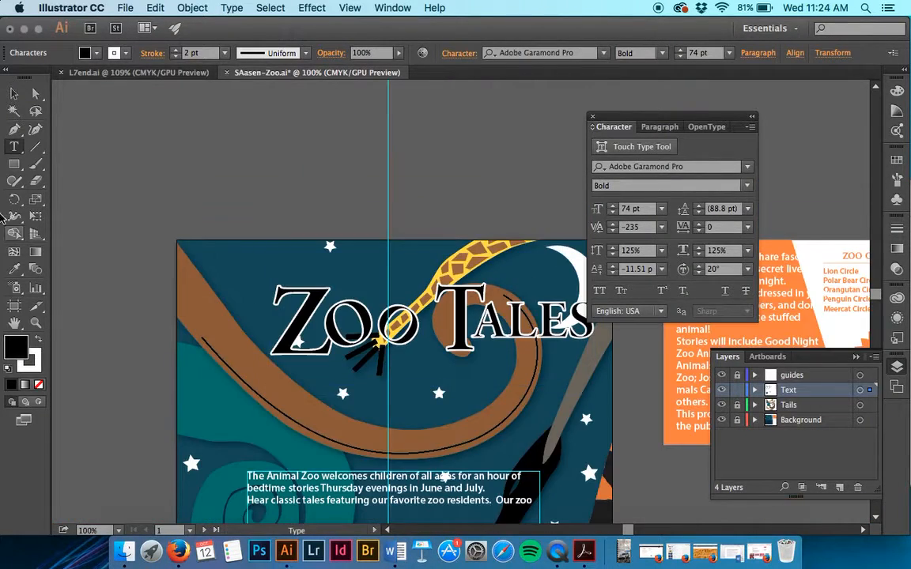
pyautogui.click(15, 94)
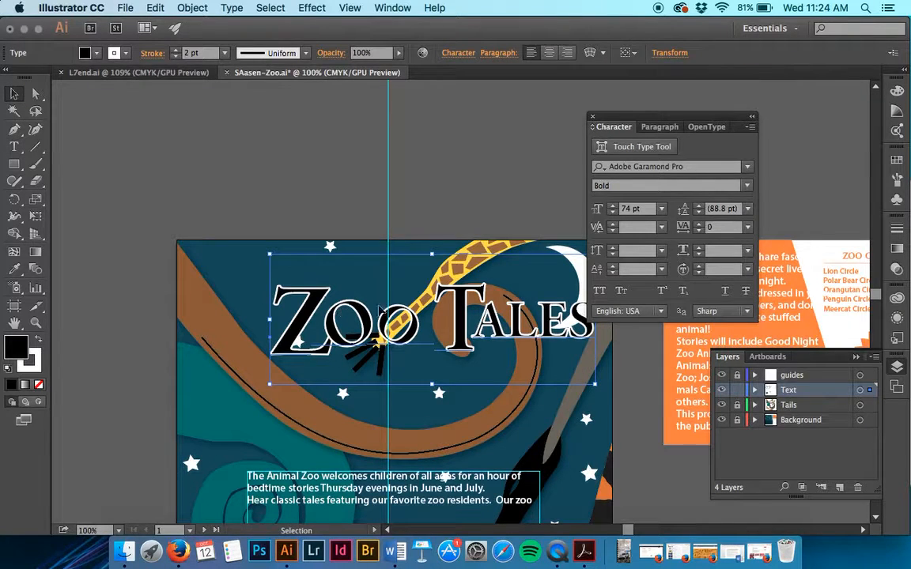
pyautogui.moveTo(455, 343); pyautogui.dragTo(419, 351)
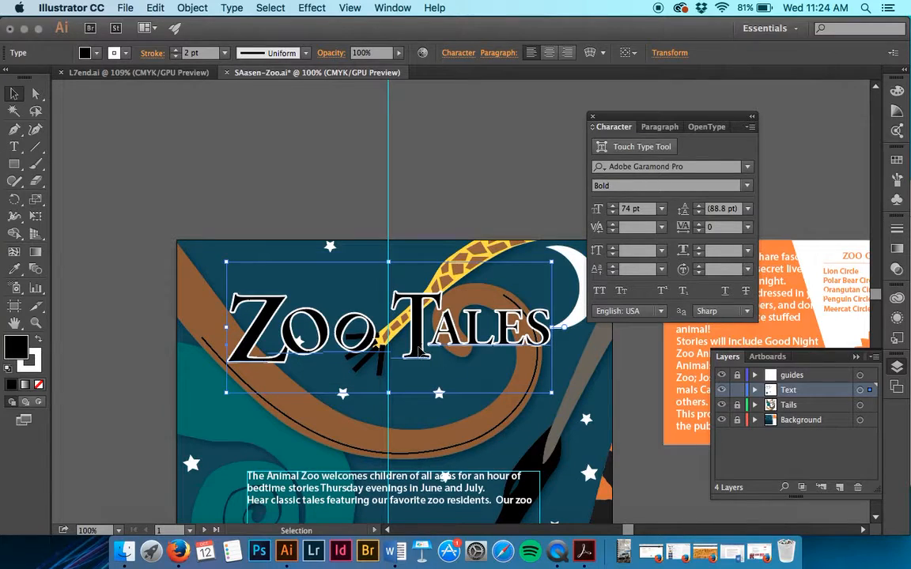
pyautogui.click(425, 429)
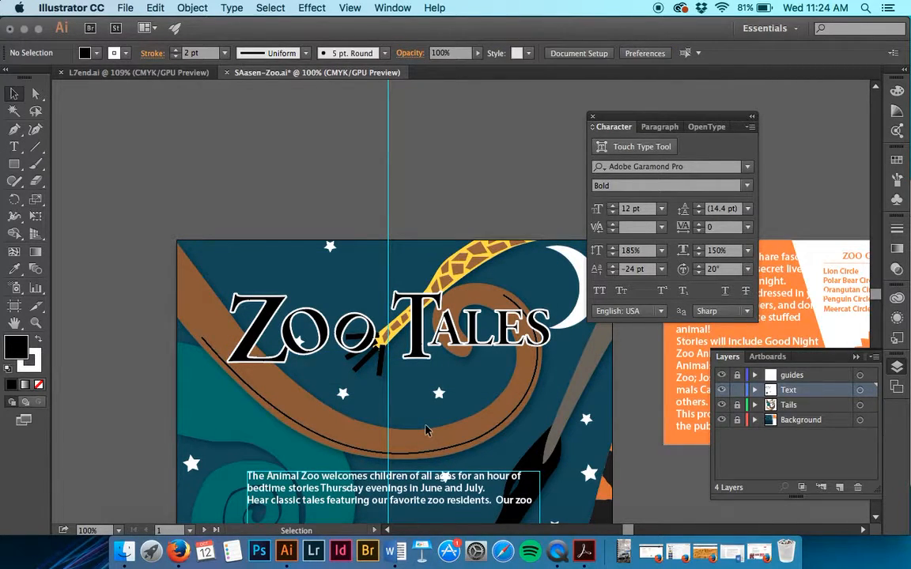
# Raise the first small O of ZOO with the Touch Type tool to a baseline shift of about -2.74 pt.
pyautogui.press('super+equal')
pyautogui.press('super+equal')
pyautogui.press('super+equal')
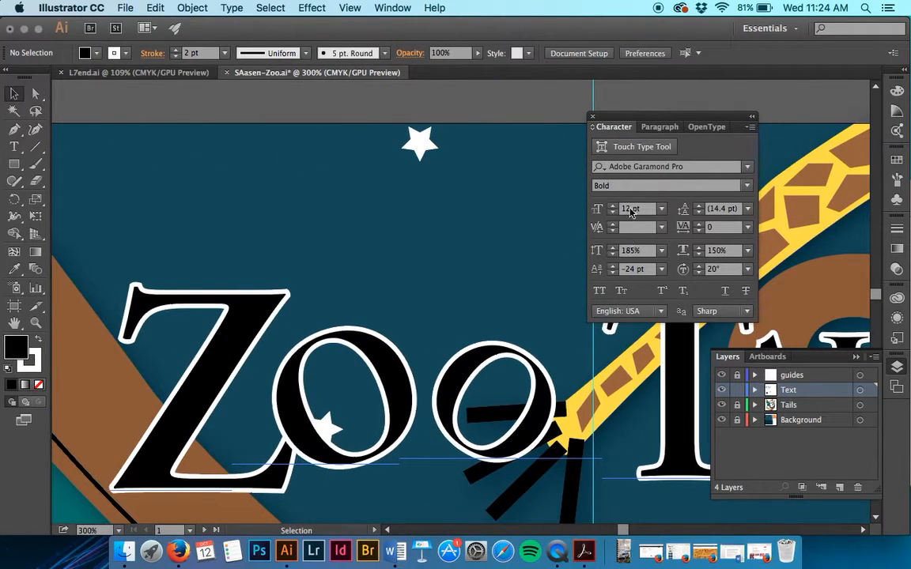
pyautogui.click(630, 154)
pyautogui.click(392, 385)
pyautogui.moveTo(391, 385); pyautogui.dragTo(397, 368)
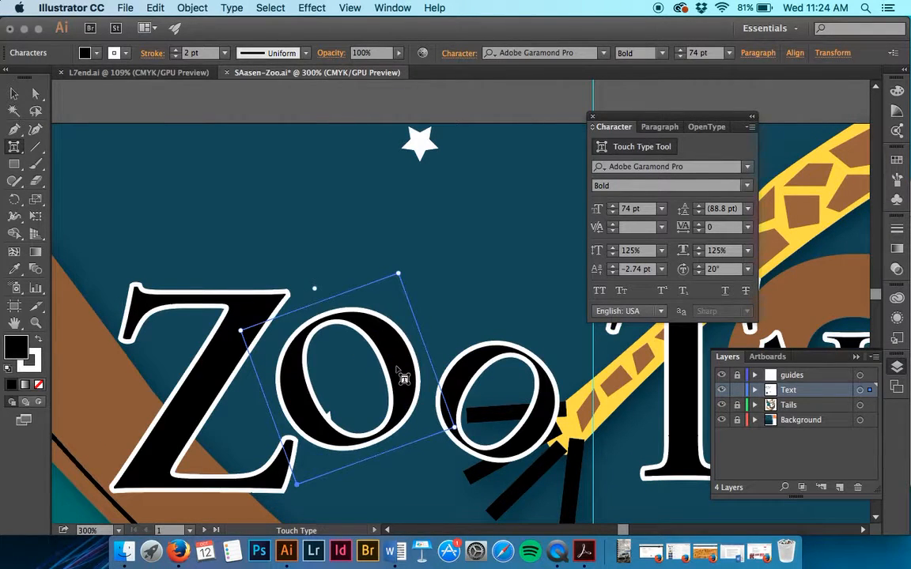
# Raise the second small O of ZOO slightly, closer to its neighbour, to a baseline shift of about -1.69 pt.
pyautogui.hscroll(10, 403, 378)
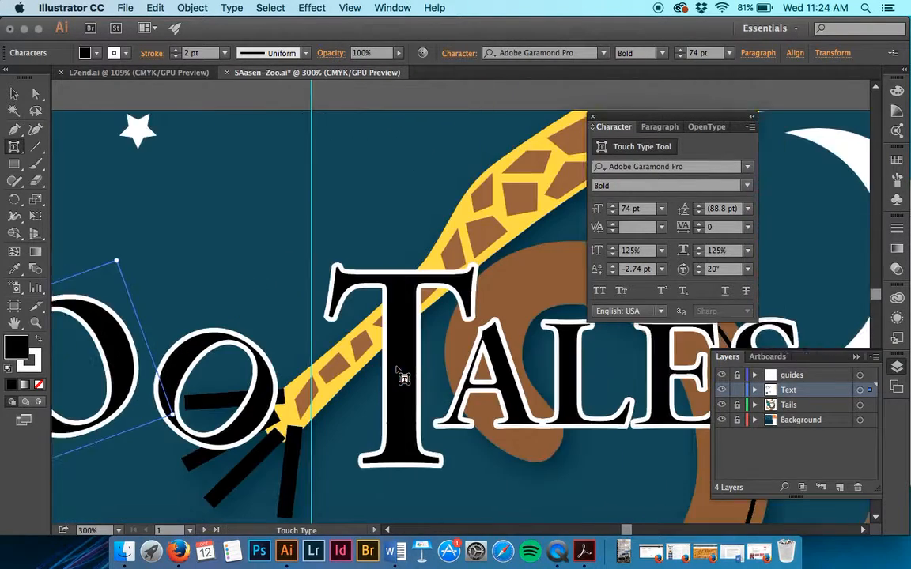
pyautogui.hscroll(-6, 403, 378)
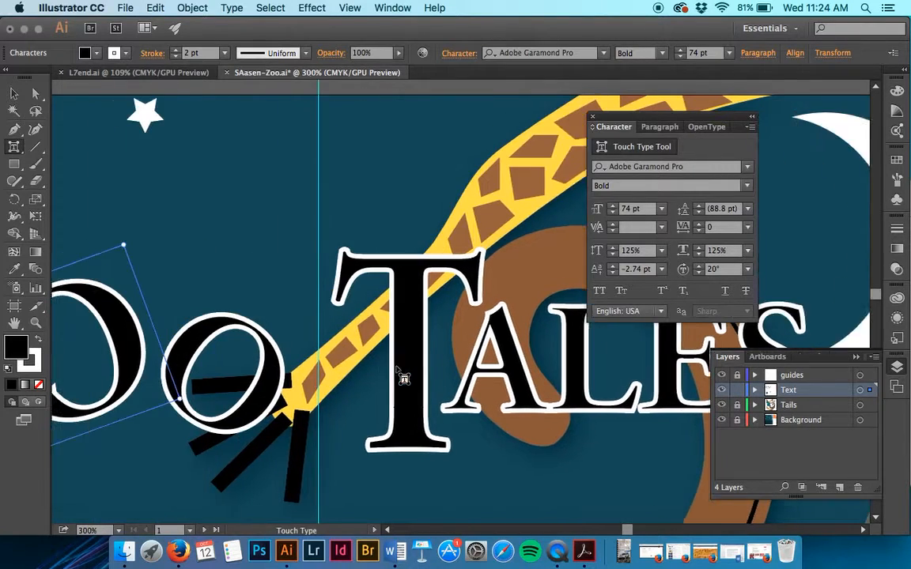
pyautogui.hscroll(-2, 403, 378)
pyautogui.click(366, 373)
pyautogui.moveTo(360, 362); pyautogui.dragTo(355, 348)
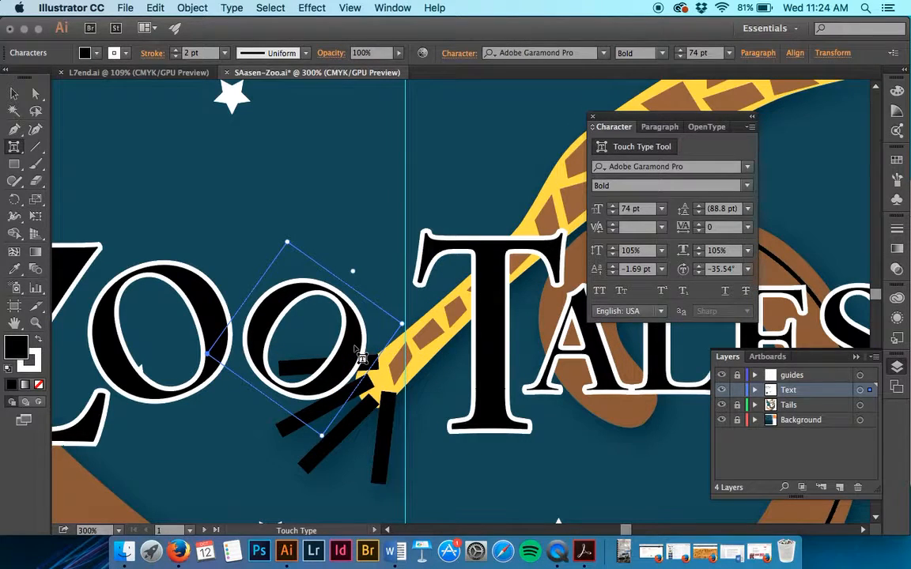
pyautogui.click(13, 93)
pyautogui.press('super+minus')
pyautogui.press('super+minus')
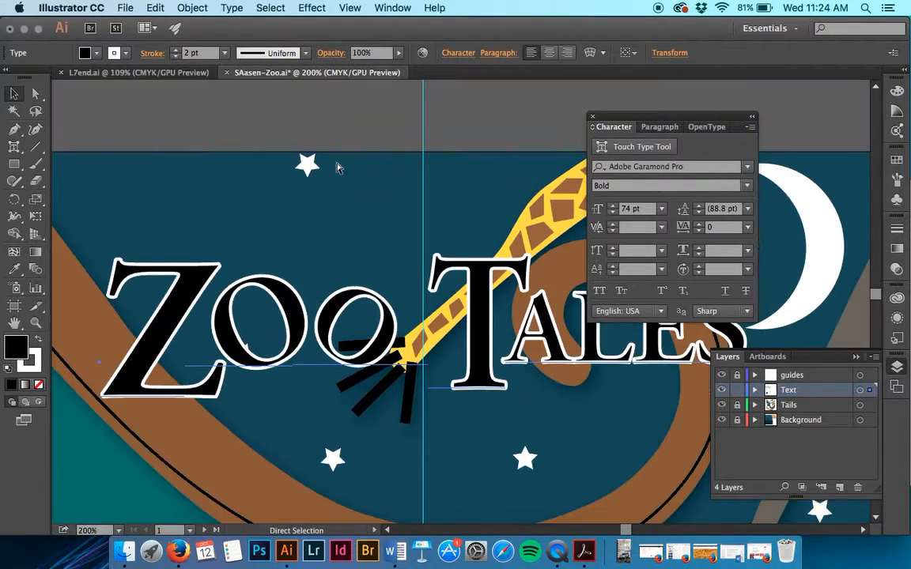
# Save the poster document.
pyautogui.press('super+plus')
pyautogui.press('super+plus')
pyautogui.press('super+minus')
pyautogui.press('super+s')
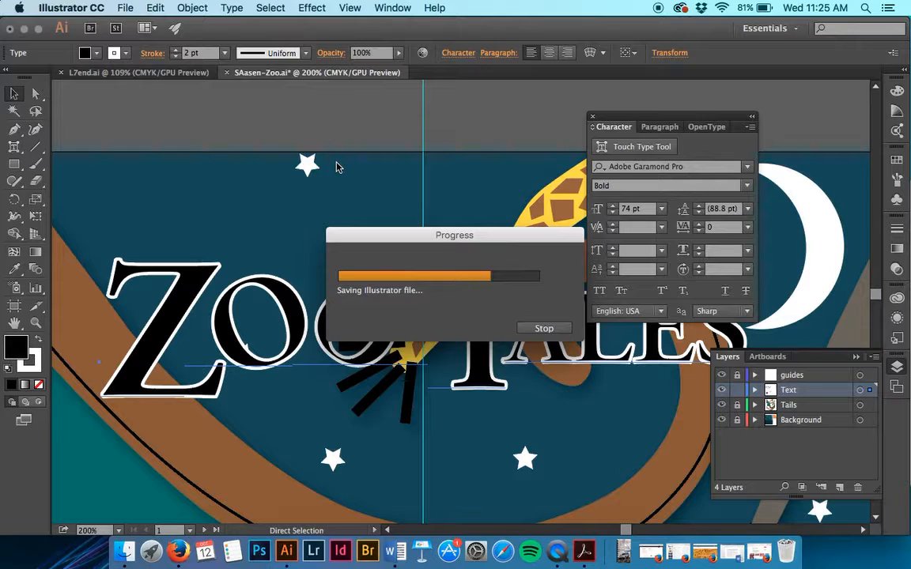
# Show the paragraph formatting options and deselect the ZOO TALES title.
pyautogui.click(659, 127)
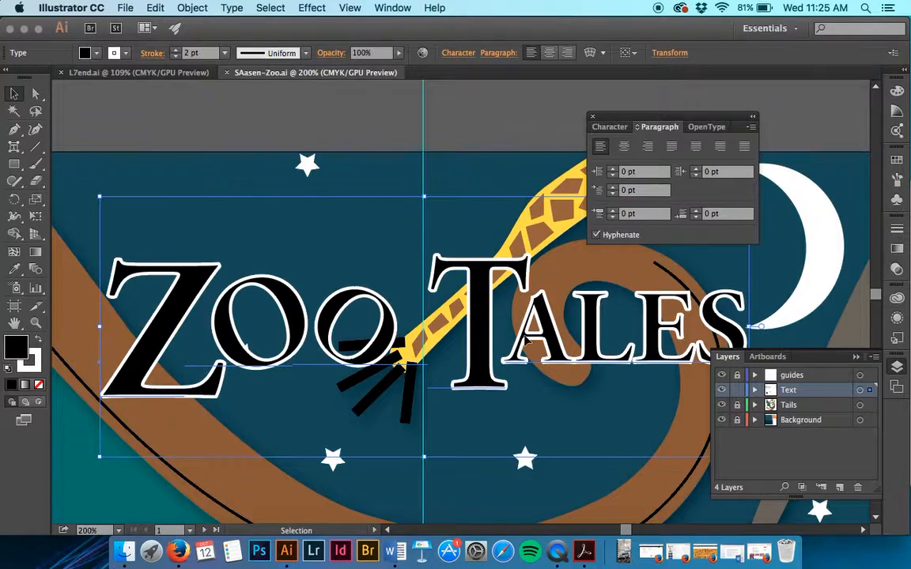
pyautogui.scroll(-3, 506, 443)
pyautogui.click(506, 449)
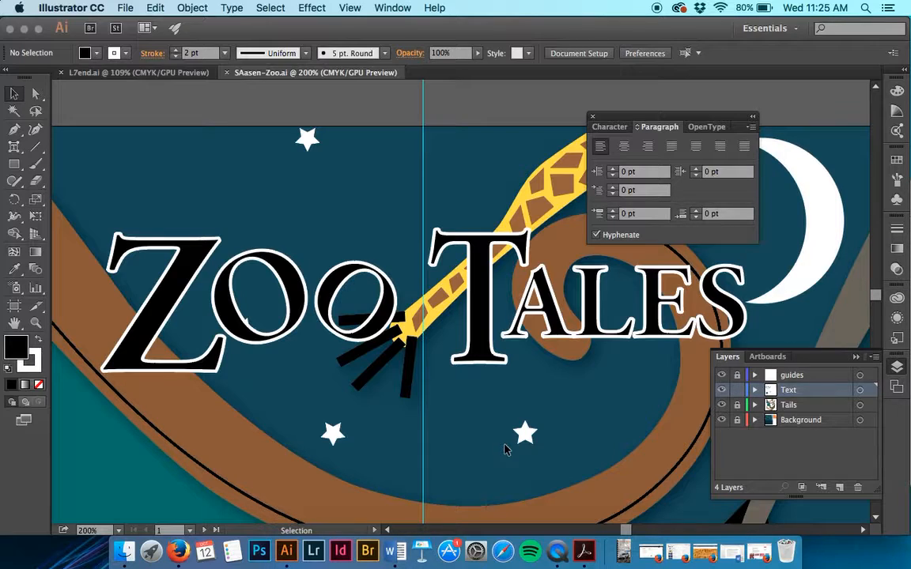
# Set the space after paragraph to 11 pt for all the body text starting with "The Animal Zoo welcomes children".
pyautogui.scroll(-10, 506, 449)
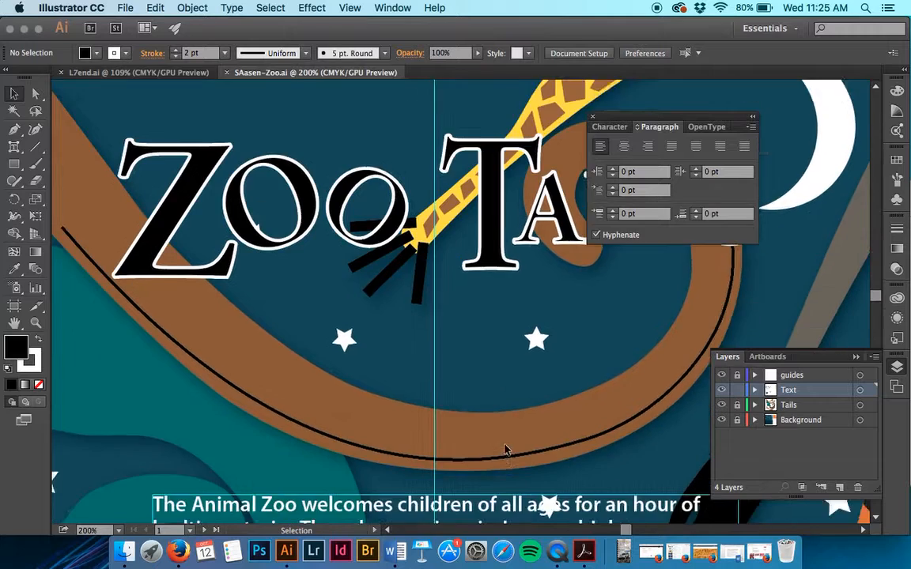
pyautogui.scroll(-3, 506, 449)
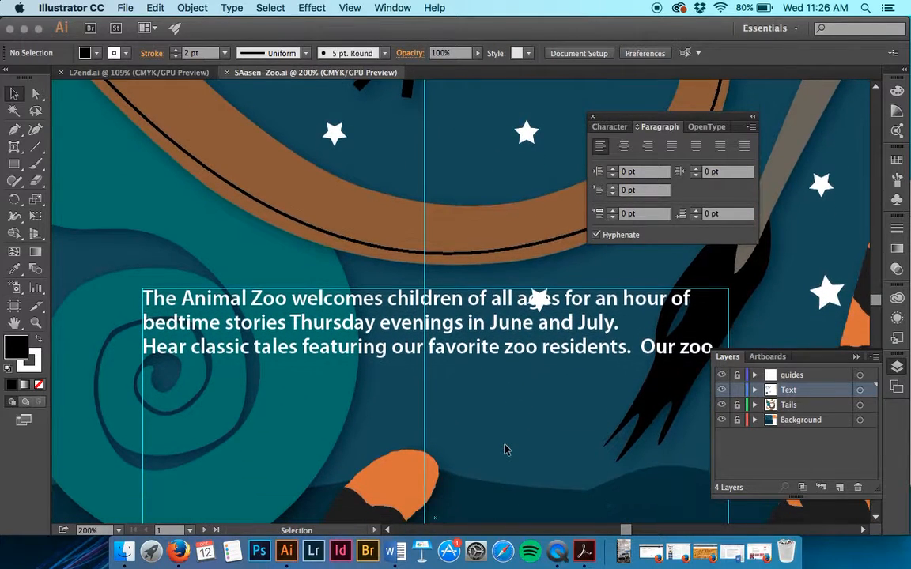
pyautogui.scroll(-1, 505, 449)
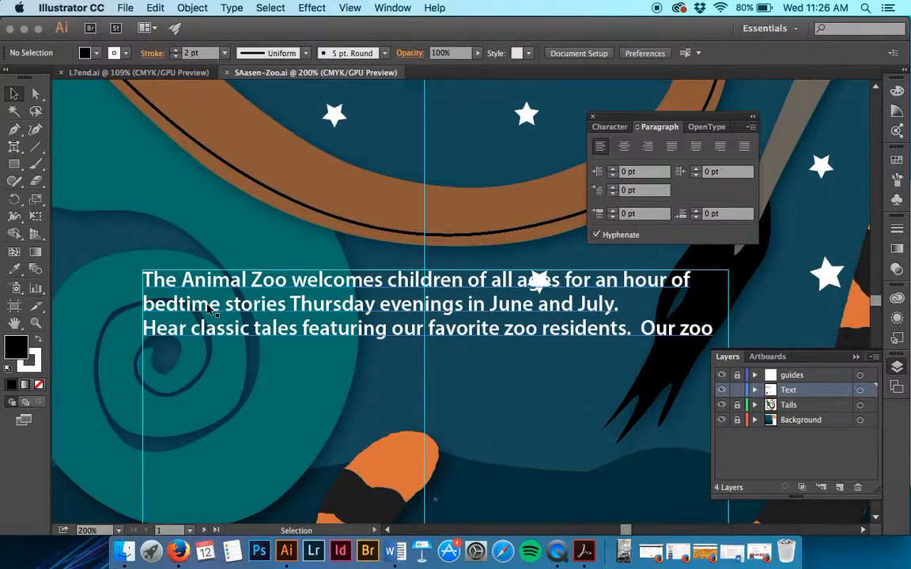
pyautogui.click(153, 283)
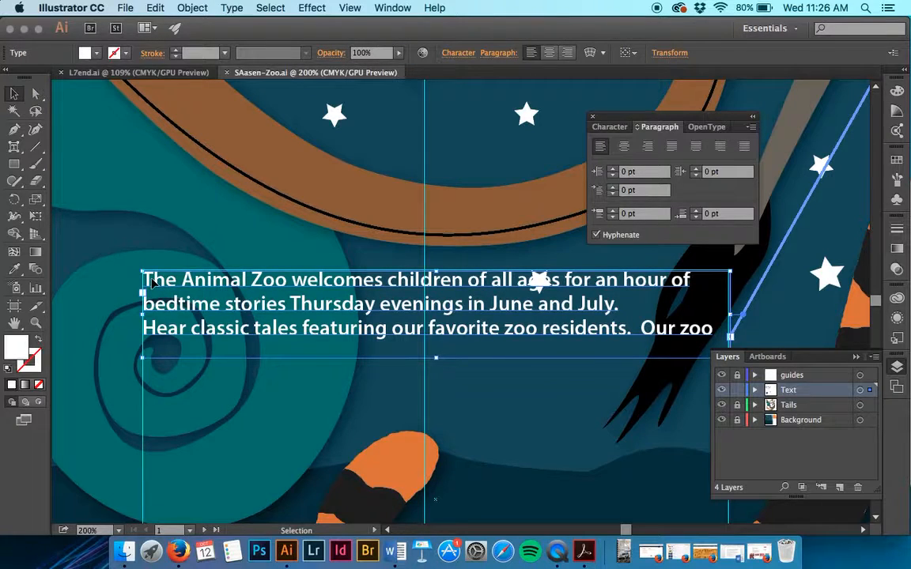
pyautogui.doubleClick(153, 284)
pyautogui.tripleClick(161, 279)
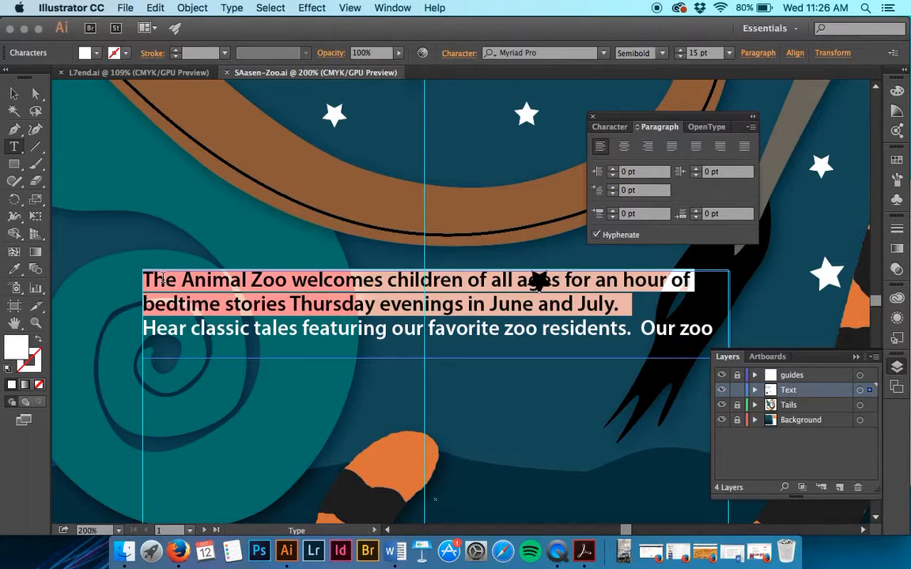
pyautogui.hotkey('ctrl', 'a')
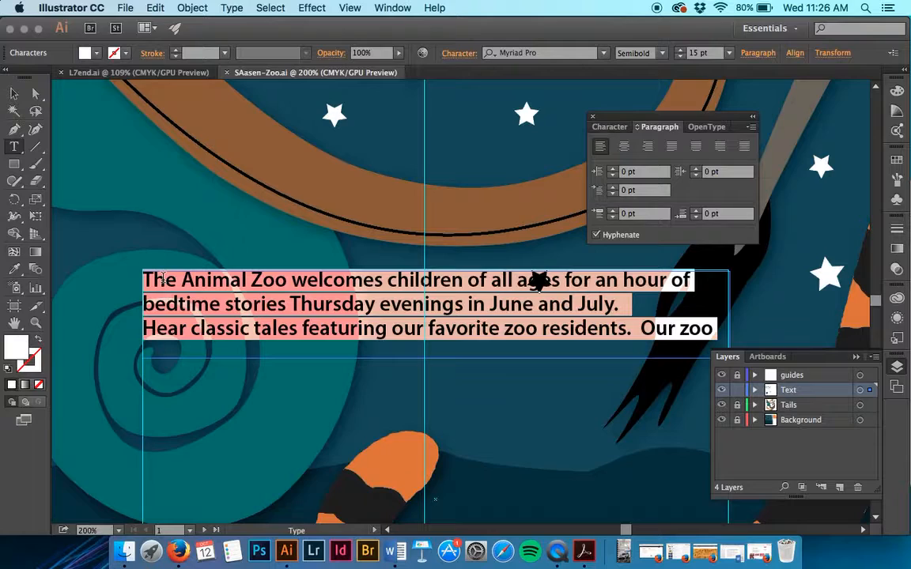
pyautogui.hscroll(-10, 162, 276)
pyautogui.scroll(-6, 163, 277)
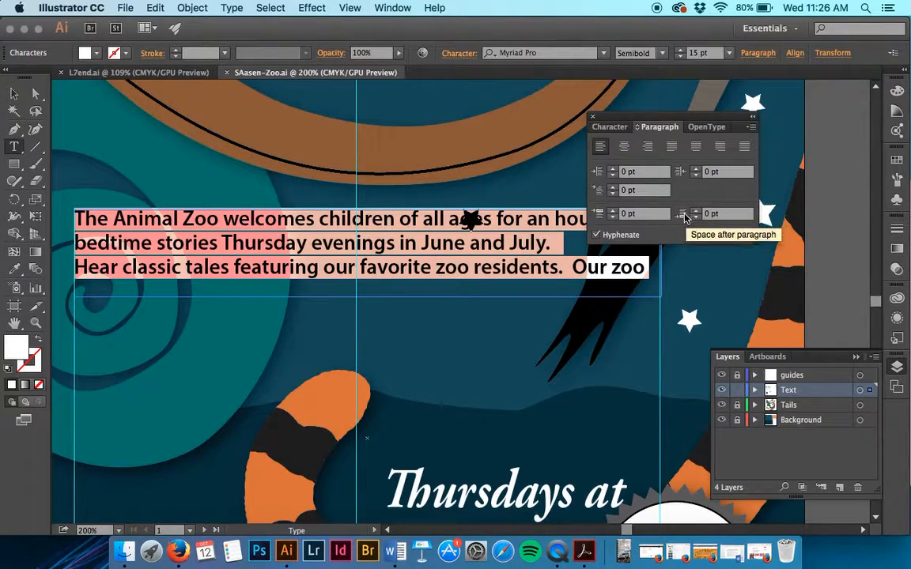
pyautogui.write('11')
pyautogui.press('Tab')
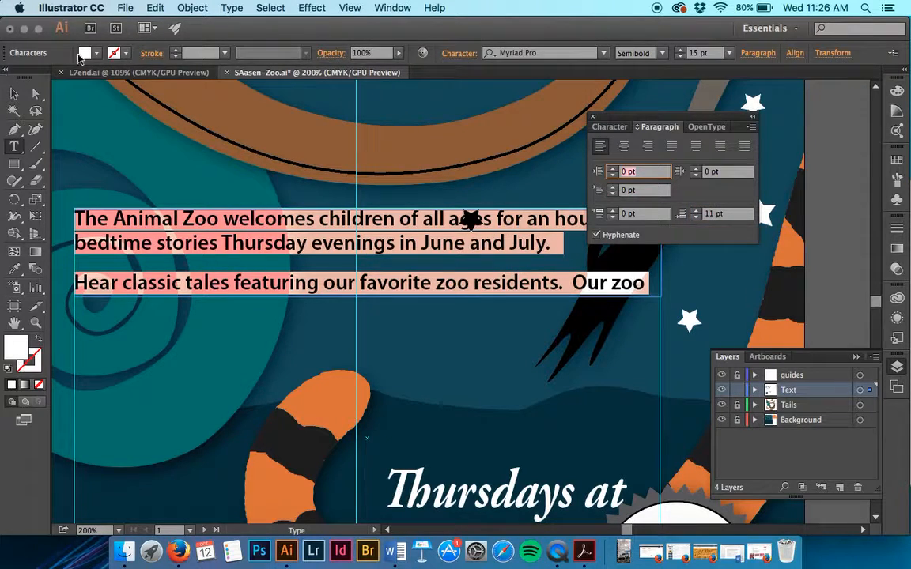
pyautogui.click(12, 91)
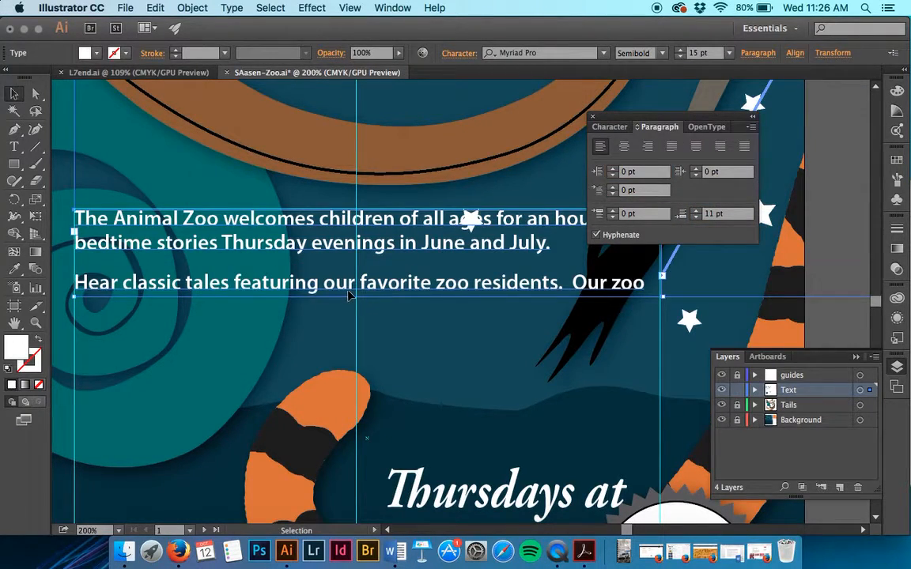
pyautogui.press('super+shift+a')
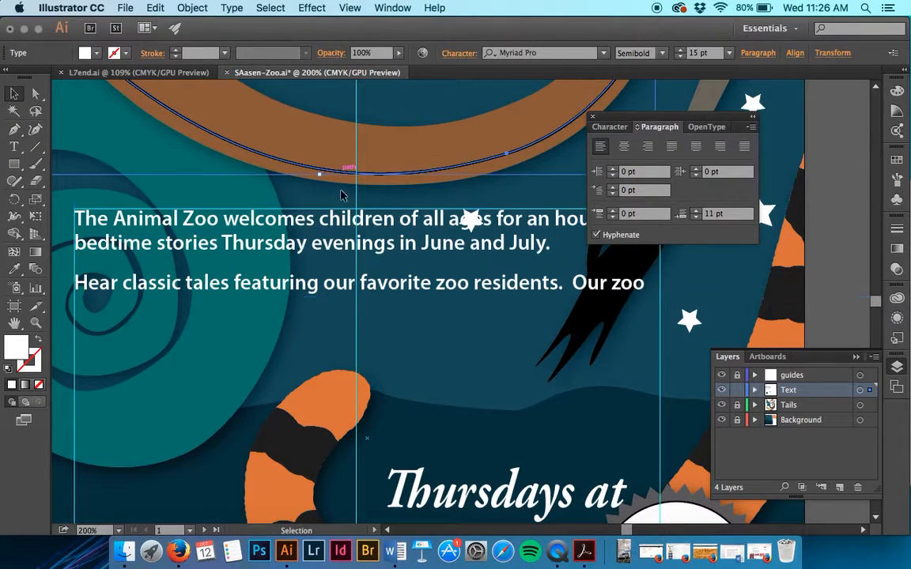
# Lengthen the body text frame downward to hold everything through the "Special thanks" paragraph, and check the threaded text on the orange card.
pyautogui.click(346, 219)
pyautogui.moveTo(368, 297); pyautogui.dragTo(356, 478)
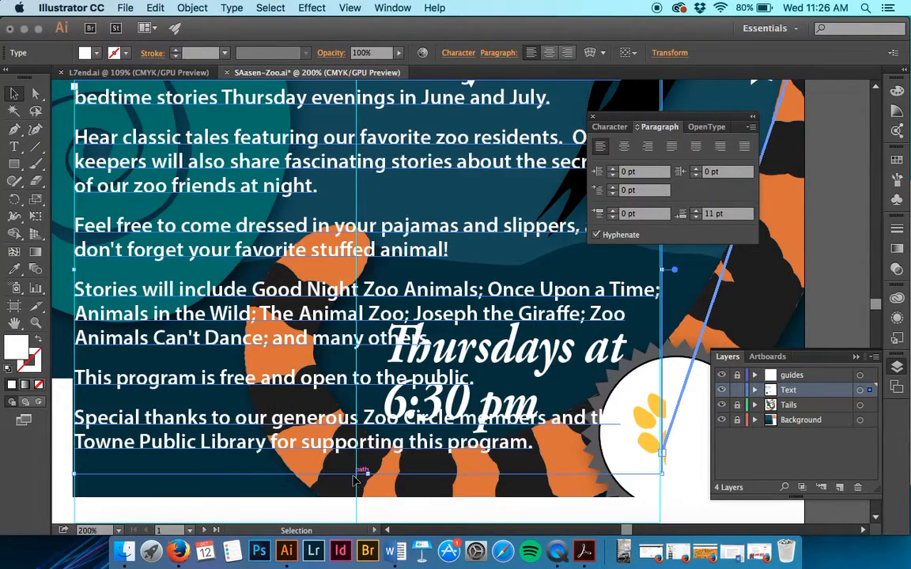
pyautogui.scroll(4, 320, 384)
pyautogui.hscroll(2, 300, 267)
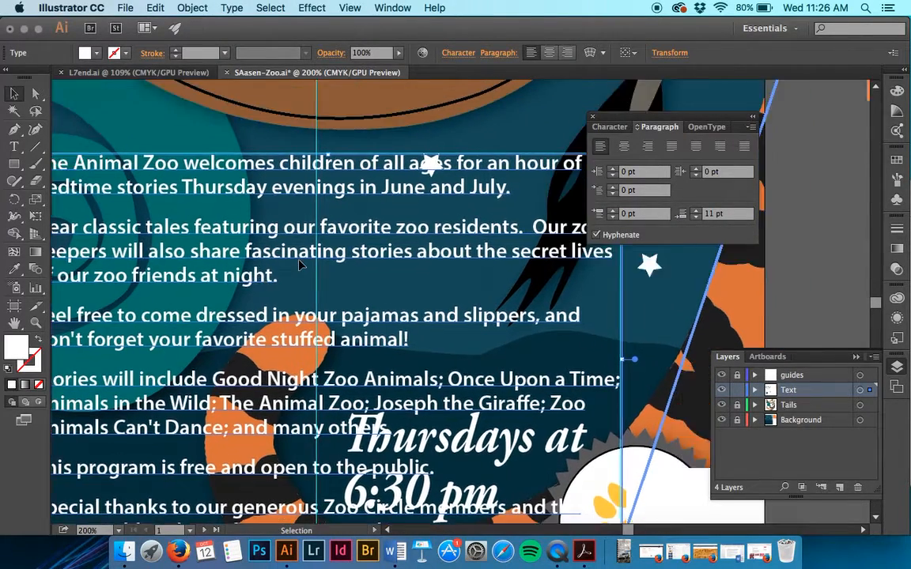
pyautogui.hscroll(10, 301, 267)
pyautogui.scroll(4, 405, 177)
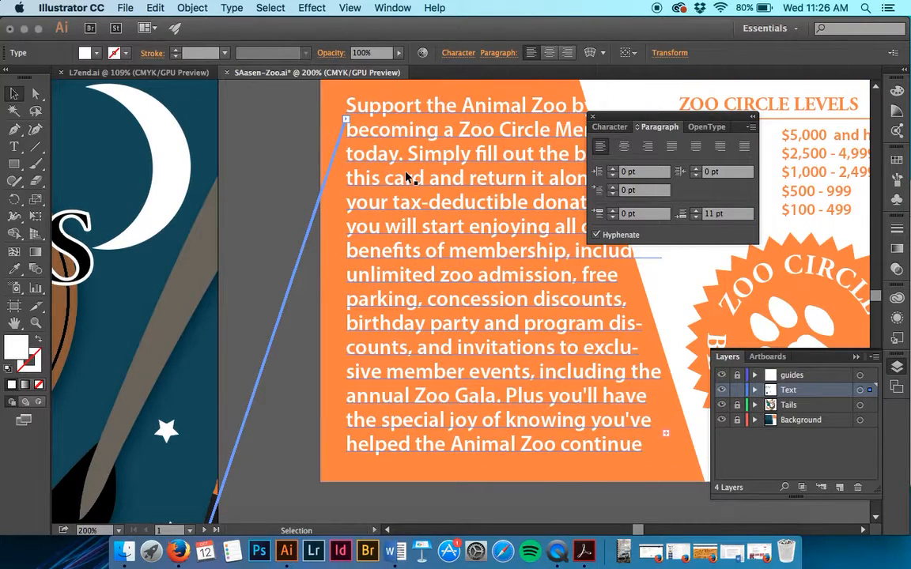
# Center-align all of the SAFARI ZOO text on the sign at the poster's lower edge.
pyautogui.scroll(-10, 406, 177)
pyautogui.hscroll(-5, 405, 177)
pyautogui.scroll(1, 405, 178)
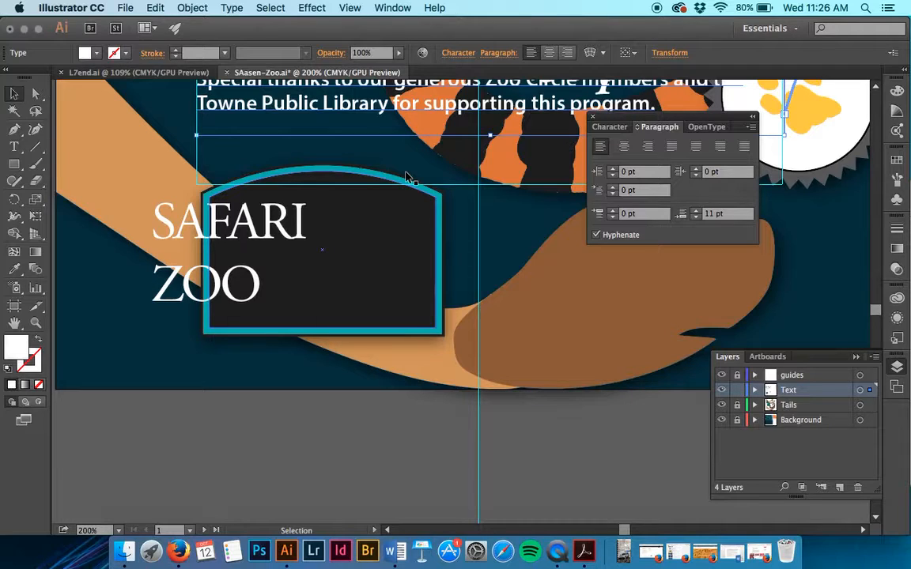
pyautogui.scroll(-5, 406, 177)
pyautogui.hscroll(-3, 406, 177)
pyautogui.click(260, 150)
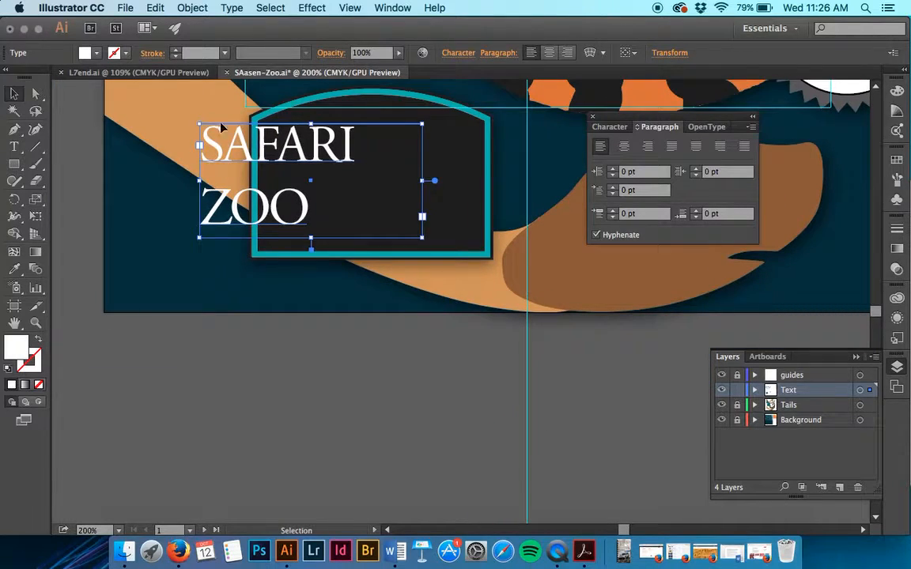
pyautogui.doubleClick(283, 215)
pyautogui.press('super+a')
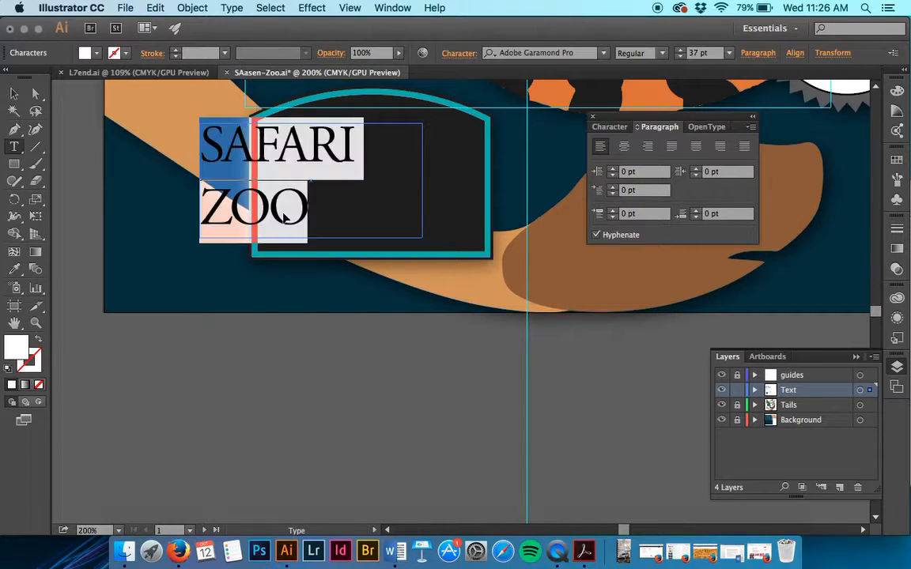
pyautogui.click(624, 146)
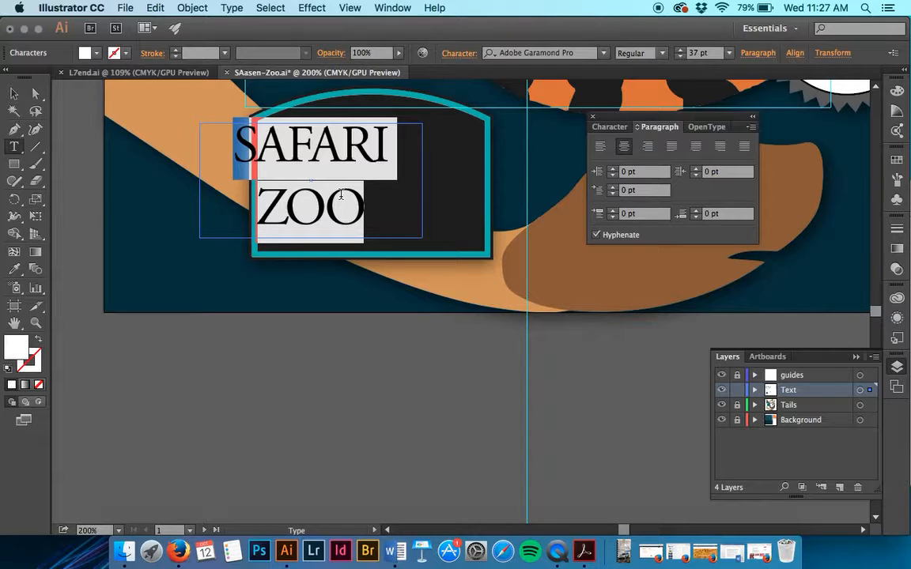
# Move the "Thursdays at 6:30 pm" text frame down off the body text onto the brown tail tuft.
pyautogui.hscroll(10, 341, 195)
pyautogui.scroll(5, 341, 195)
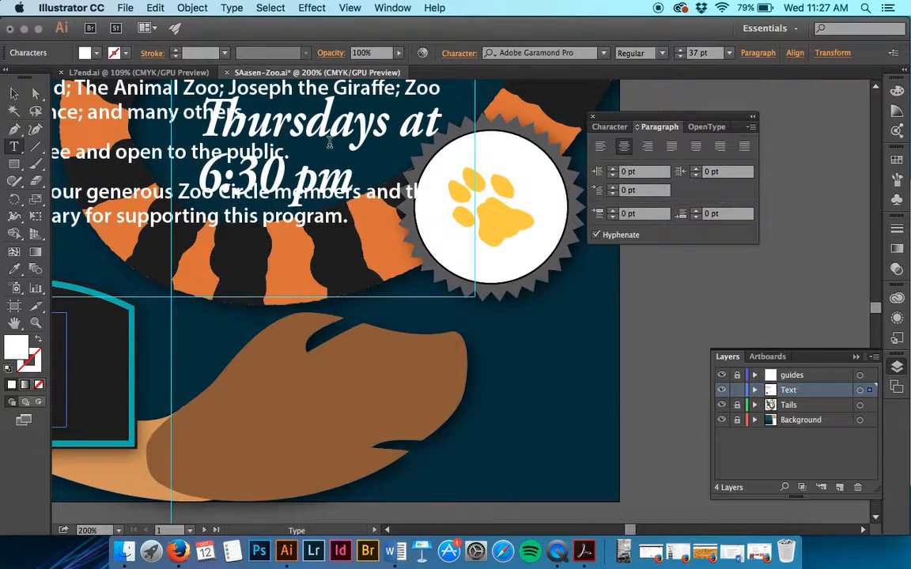
pyautogui.scroll(2, 297, 128)
pyautogui.click(13, 93)
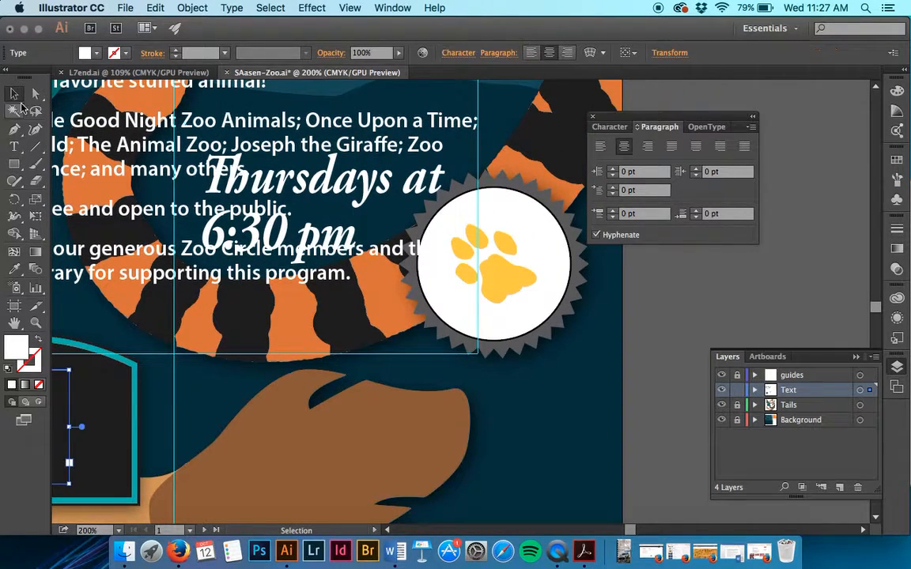
pyautogui.click(309, 370)
pyautogui.click(388, 206)
pyautogui.moveTo(380, 214); pyautogui.dragTo(390, 449)
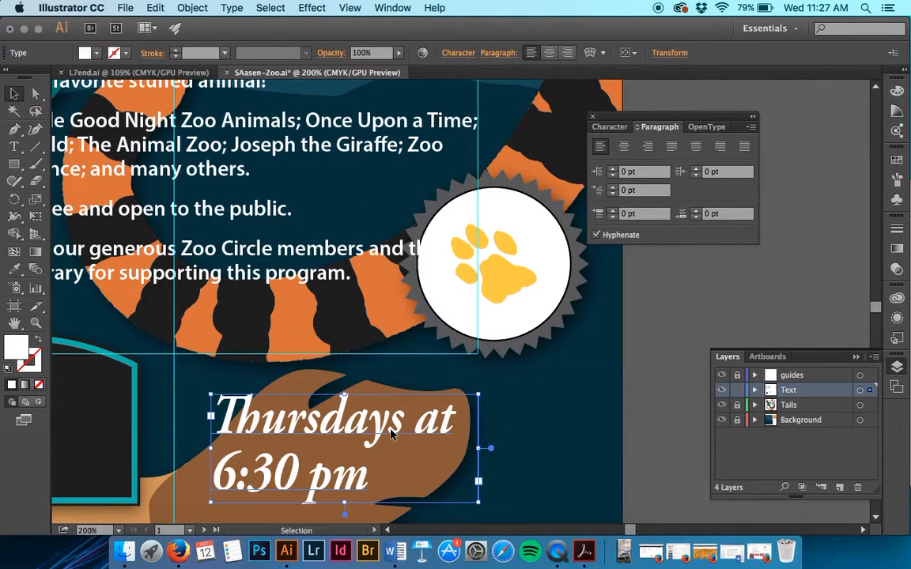
# Select the SAFARI ZOO and "Thursdays at 6:30 pm" text frames together, try right alignment, and set both to center alignment.
pyautogui.scroll(-5, 390, 430)
pyautogui.tripleClick(355, 354)
pyautogui.hscroll(-3, 225, 319)
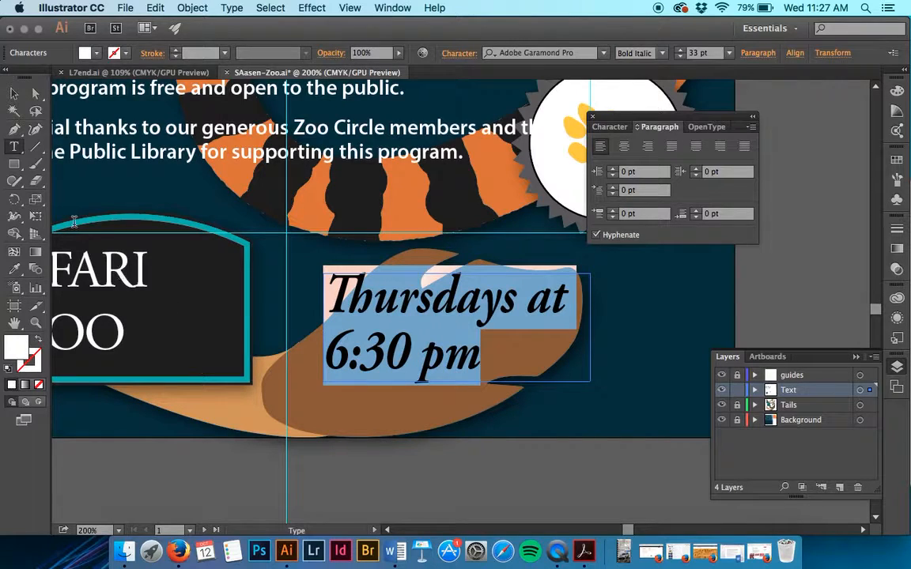
pyautogui.click(12, 94)
pyautogui.keyDown('shift'); pyautogui.click(140, 265); pyautogui.keyUp('shift')
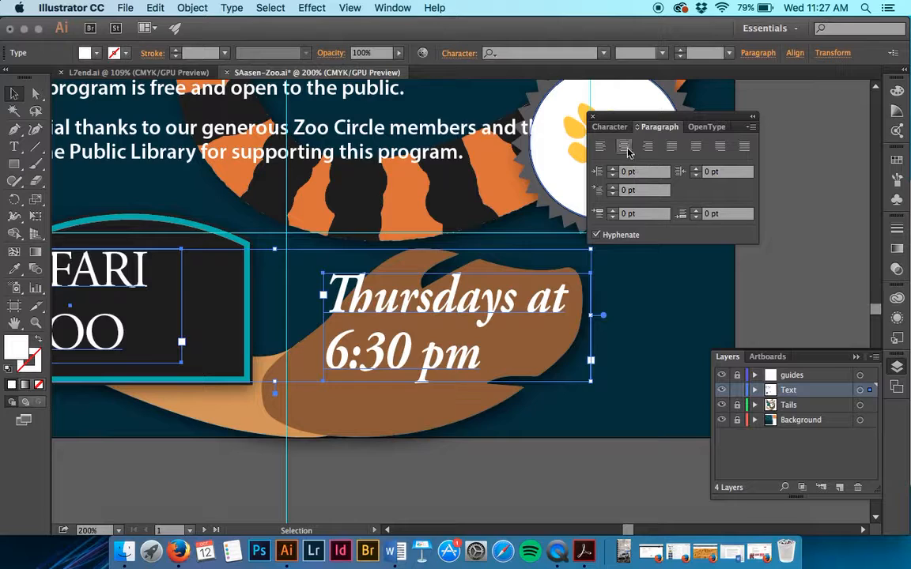
pyautogui.click(624, 147)
pyautogui.click(647, 147)
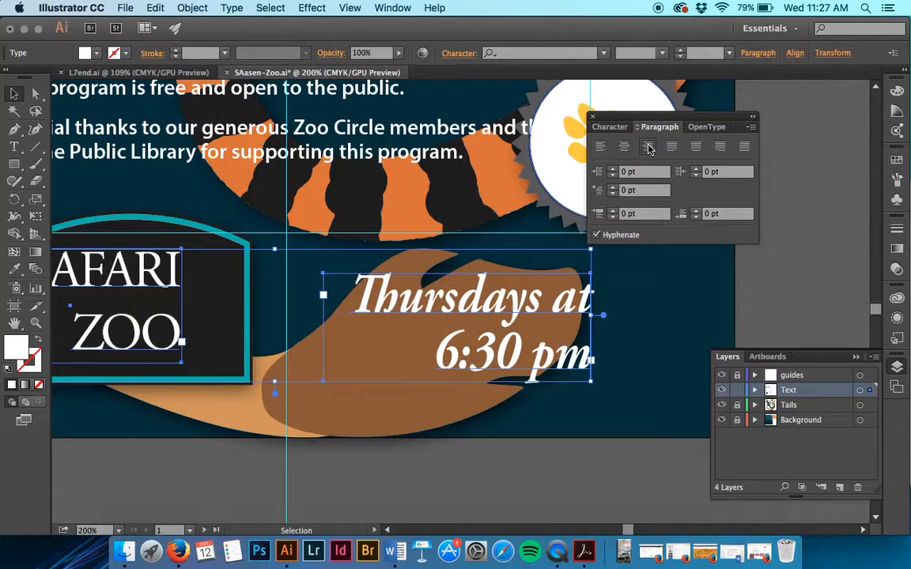
pyautogui.click(626, 148)
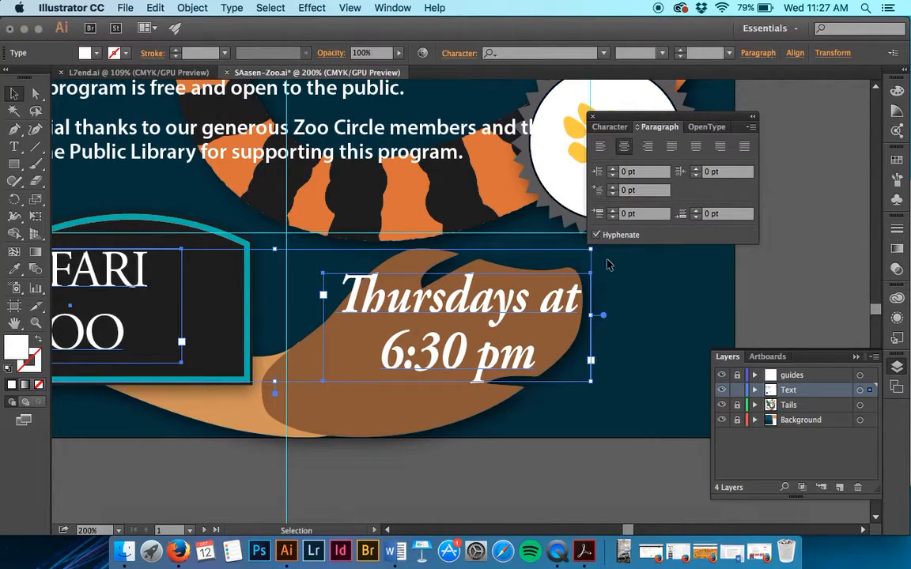
pyautogui.hscroll(-5, 569, 260)
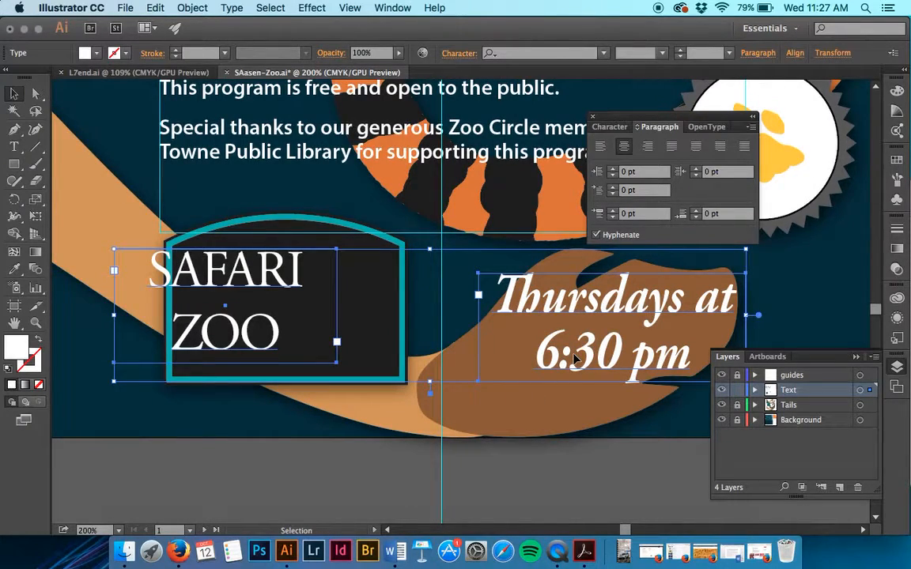
pyautogui.press('a')
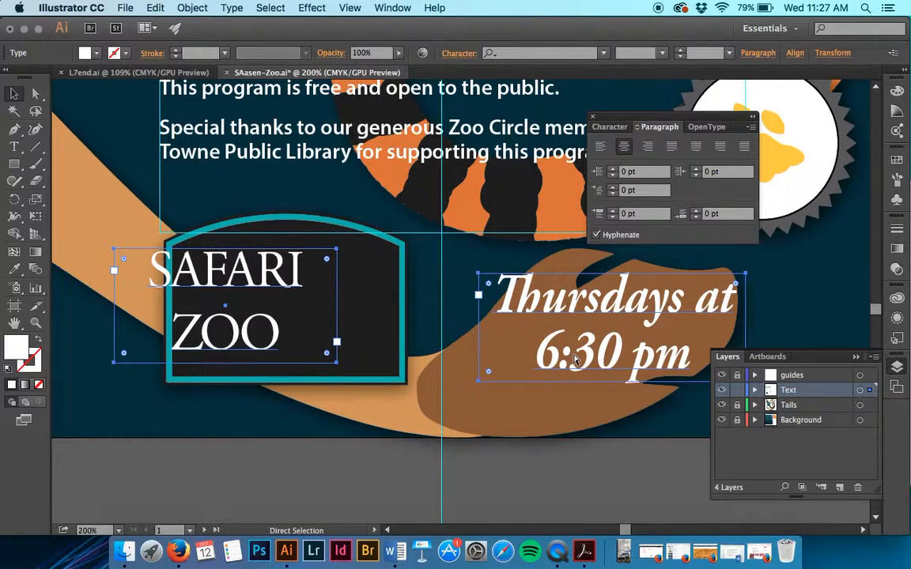
# Save the poster, and bring up an enlarged glyph chart with the text cursor right after "The Animal Zoo" in the body text.
pyautogui.press('super+s')
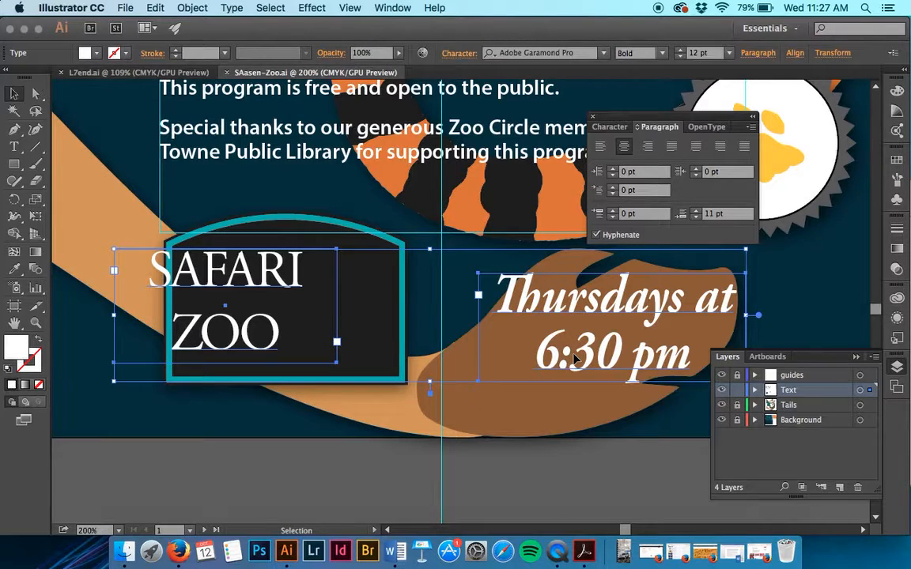
pyautogui.scroll(10, 574, 358)
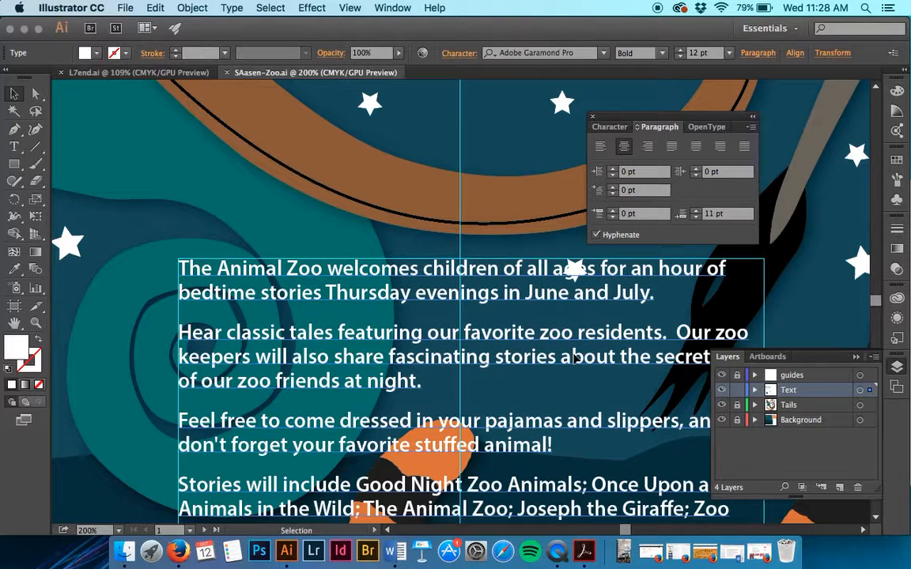
pyautogui.click(14, 147)
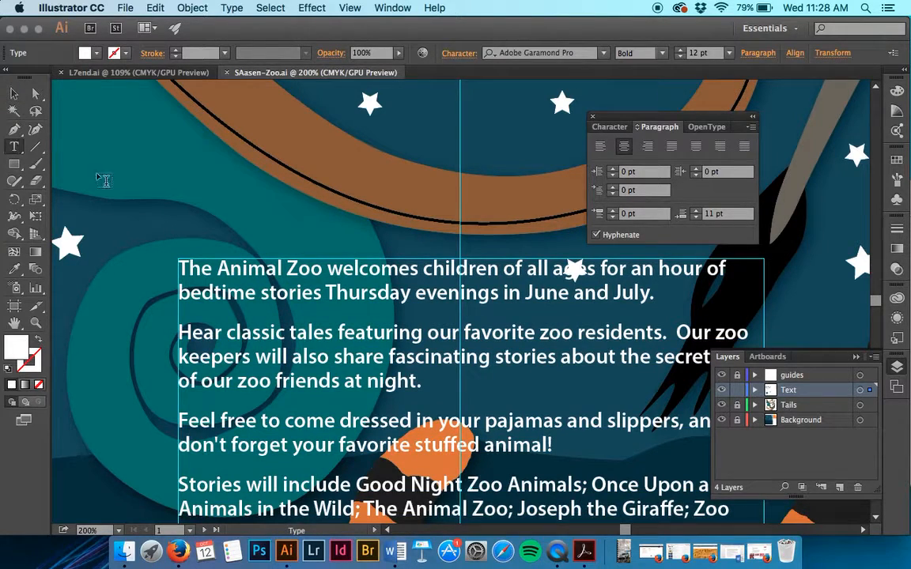
pyautogui.click(320, 268)
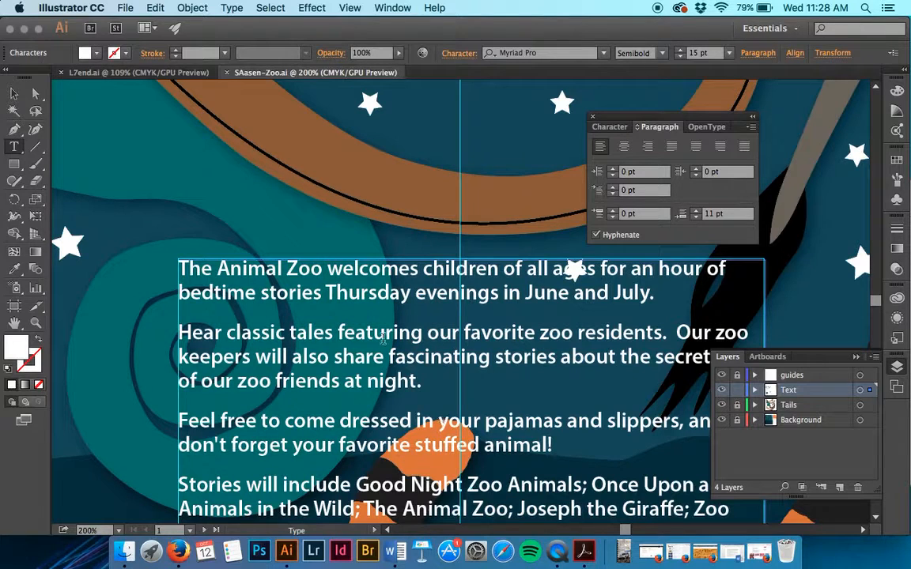
pyautogui.click(229, 7)
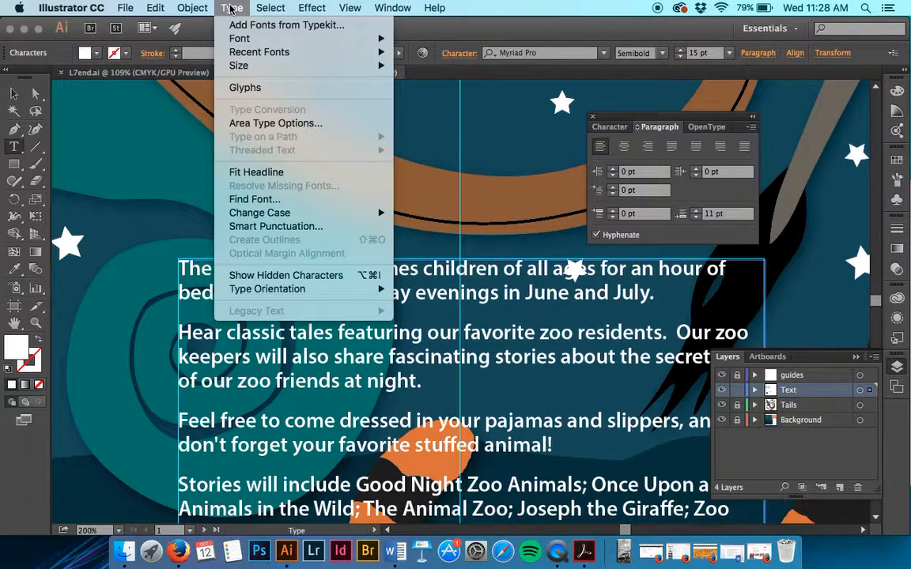
pyautogui.click(245, 88)
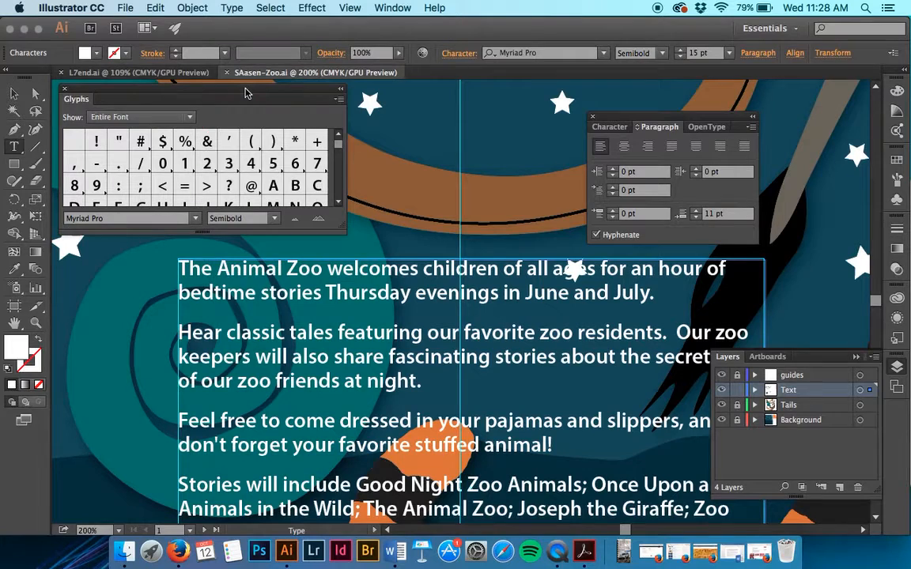
pyautogui.moveTo(202, 233); pyautogui.dragTo(200, 310)
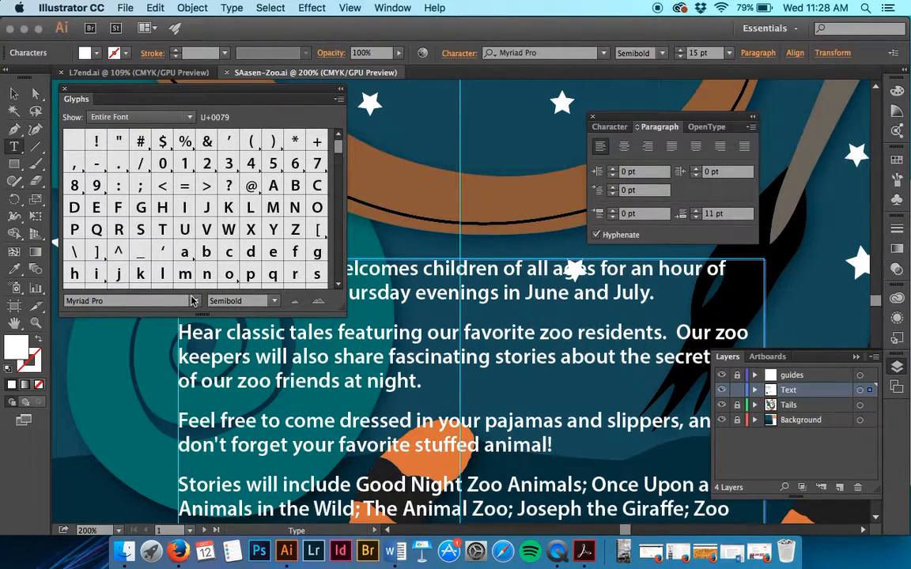
# Look through the entire Myriad Pro Semibold glyph set, including numerals, accented letters and Cyrillic characters, and return to its beginning.
pyautogui.click(193, 300)
pyautogui.click(192, 300)
pyautogui.scroll(-15, 225, 204)
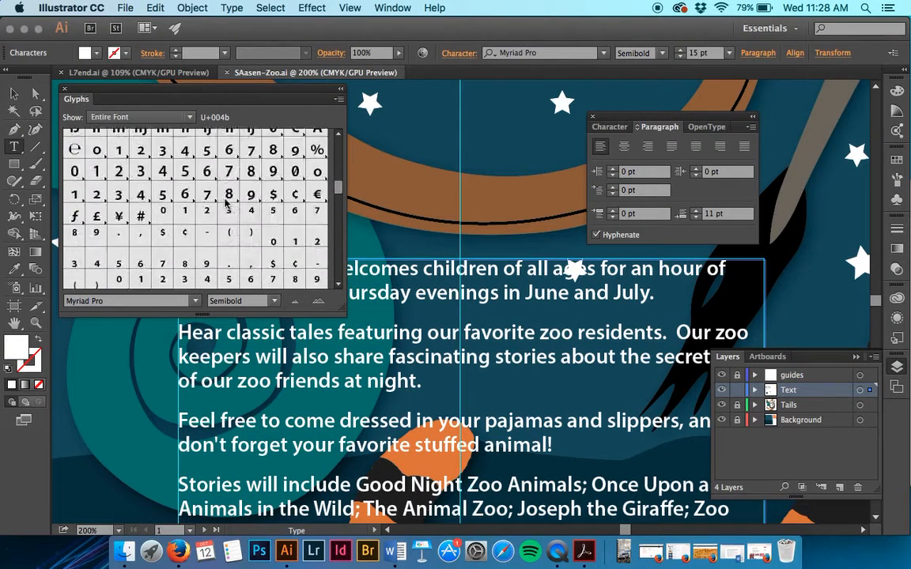
pyautogui.scroll(20, 226, 204)
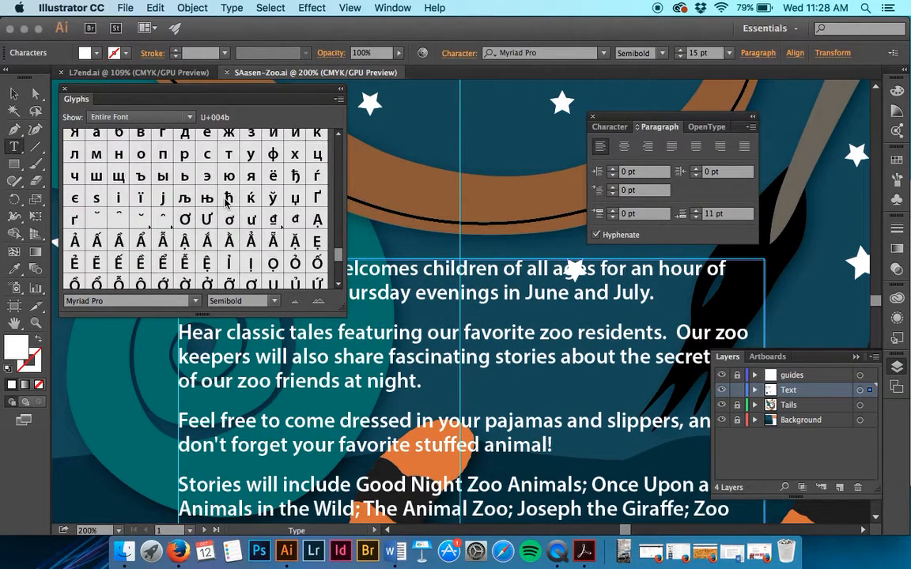
pyautogui.scroll(12, 226, 204)
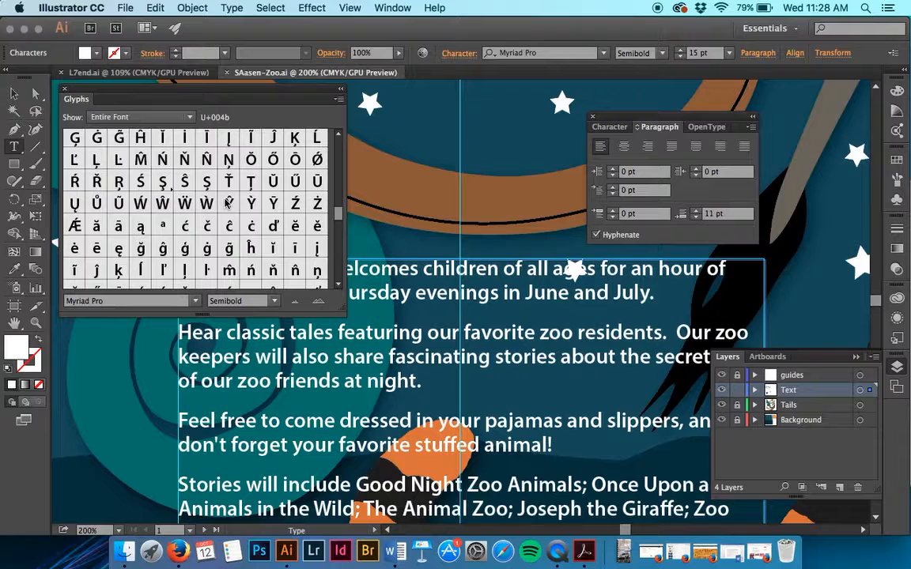
pyautogui.scroll(4, 226, 204)
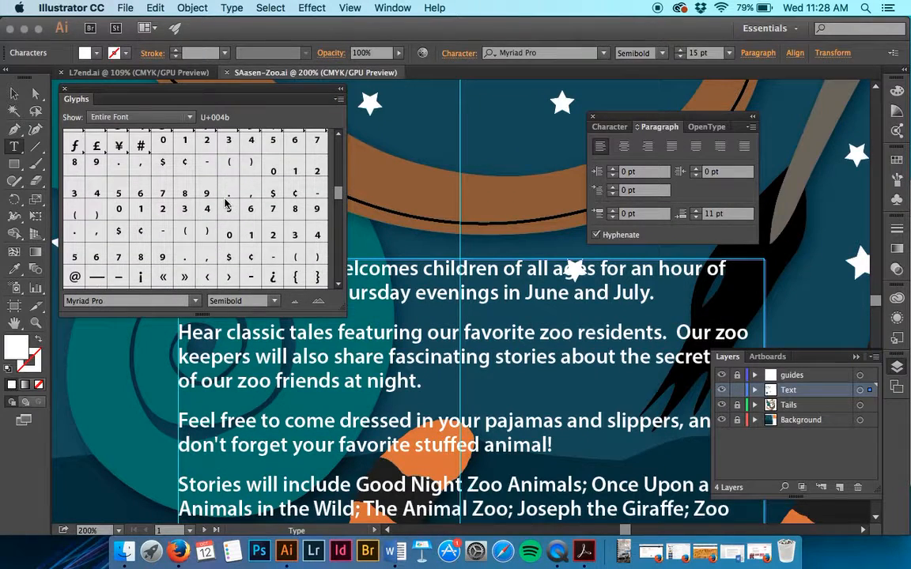
pyautogui.scroll(3, 226, 204)
pyautogui.scroll(10, 226, 204)
pyautogui.scroll(3, 227, 204)
pyautogui.scroll(4, 226, 204)
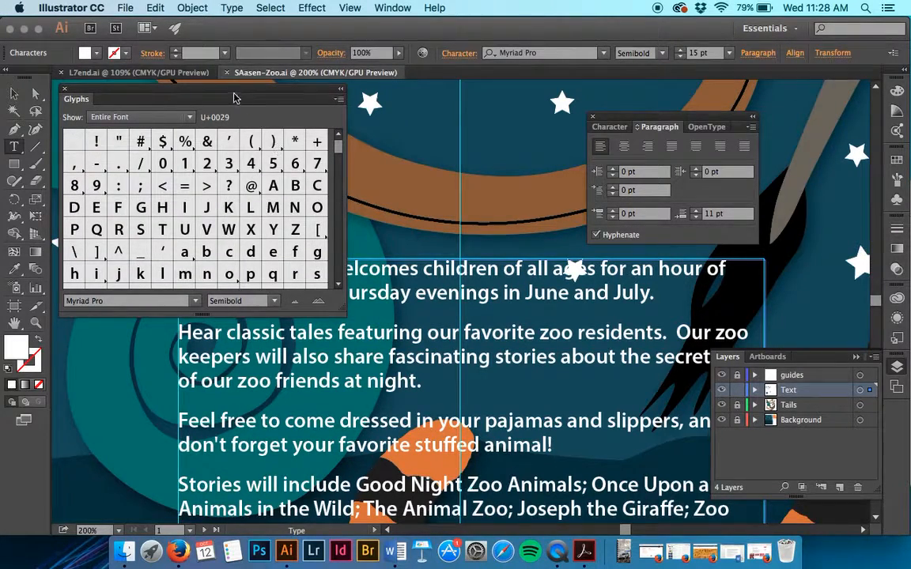
# Insert the © glyph from Myriad Pro Semibold right after "The Animal Zoo" and close the glyph chart.
pyautogui.moveTo(232, 95); pyautogui.dragTo(570, 298)
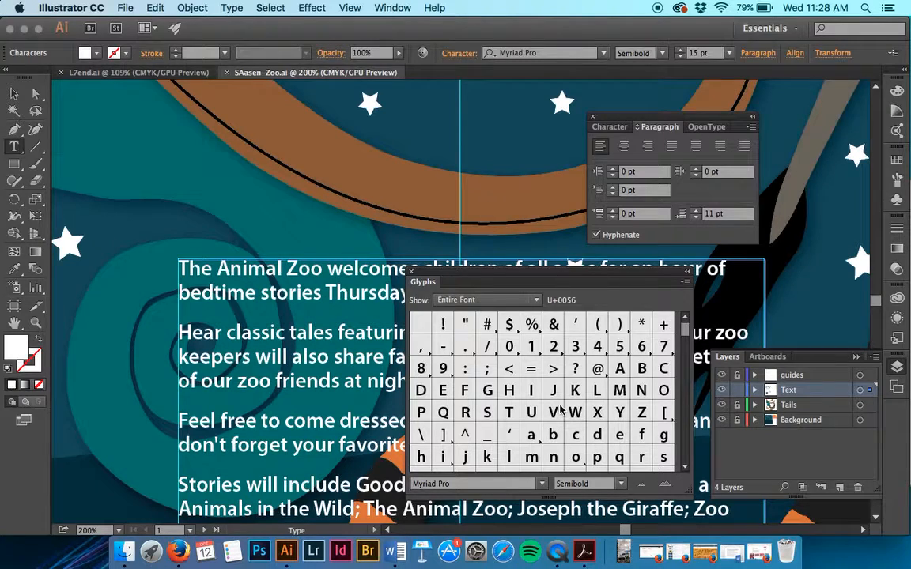
pyautogui.scroll(-10, 560, 409)
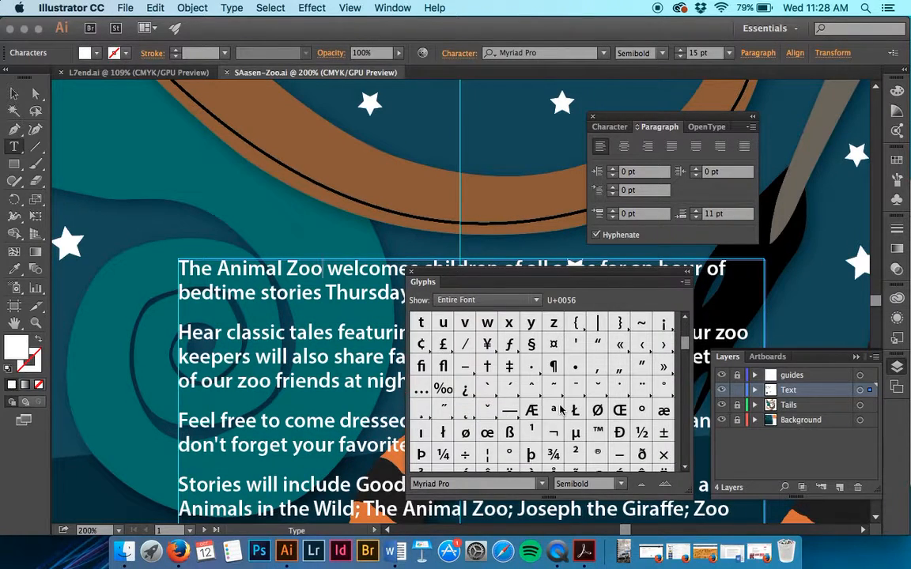
pyautogui.scroll(-3, 560, 409)
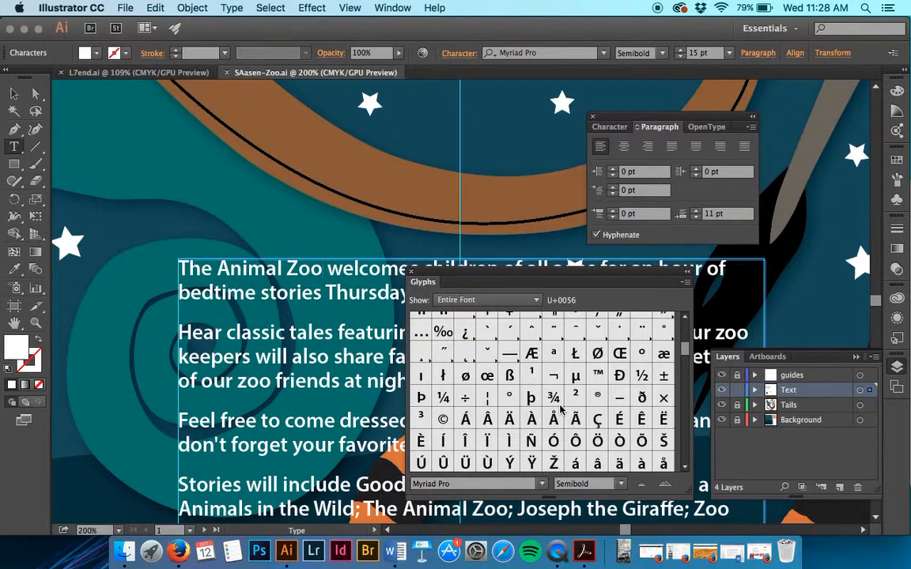
pyautogui.scroll(-1, 559, 409)
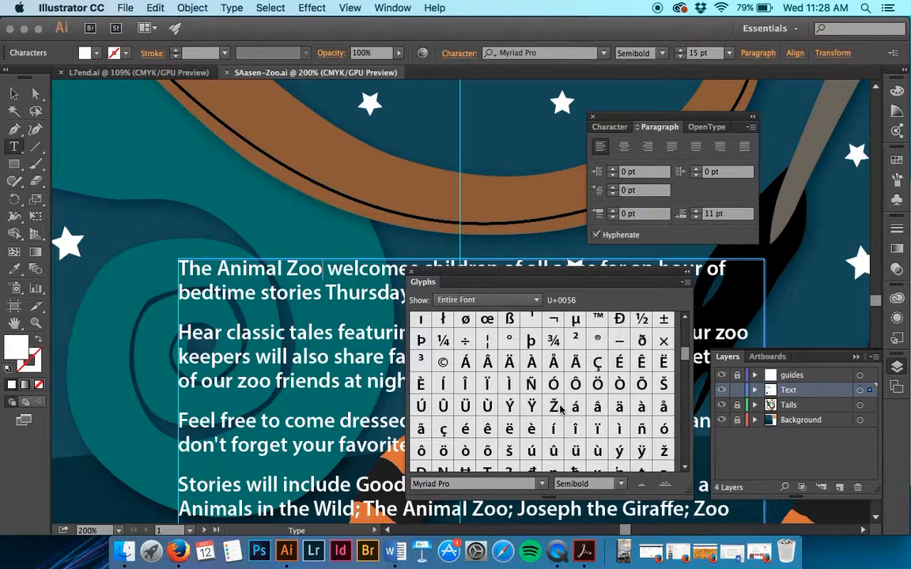
pyautogui.click(444, 363)
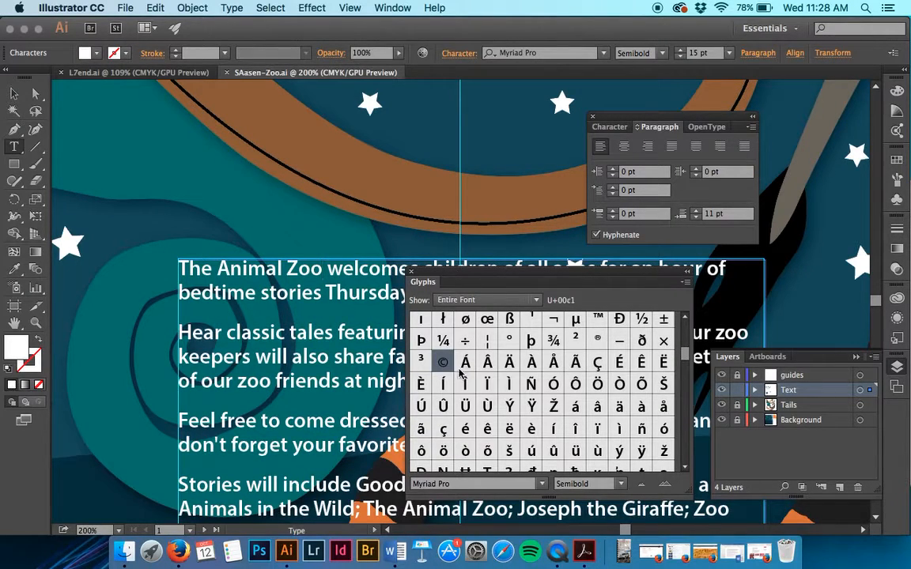
pyautogui.doubleClick(443, 363)
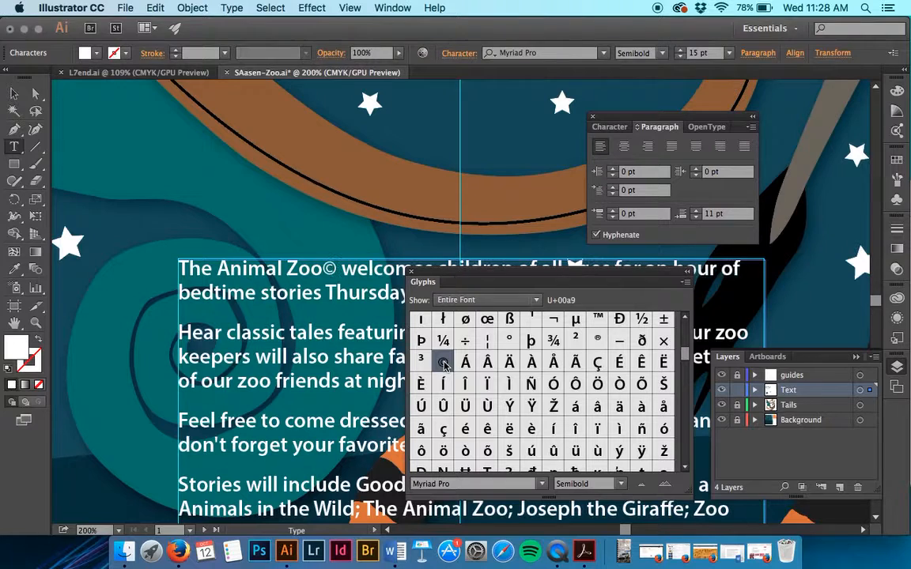
pyautogui.click(412, 275)
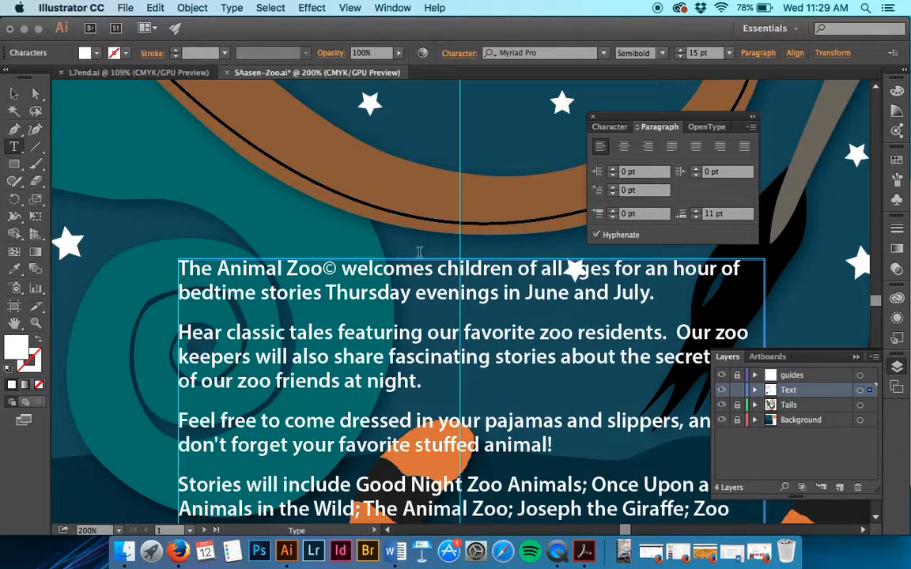
# Format the © symbol after "The Animal Zoo" as superscript.
pyautogui.click(615, 128)
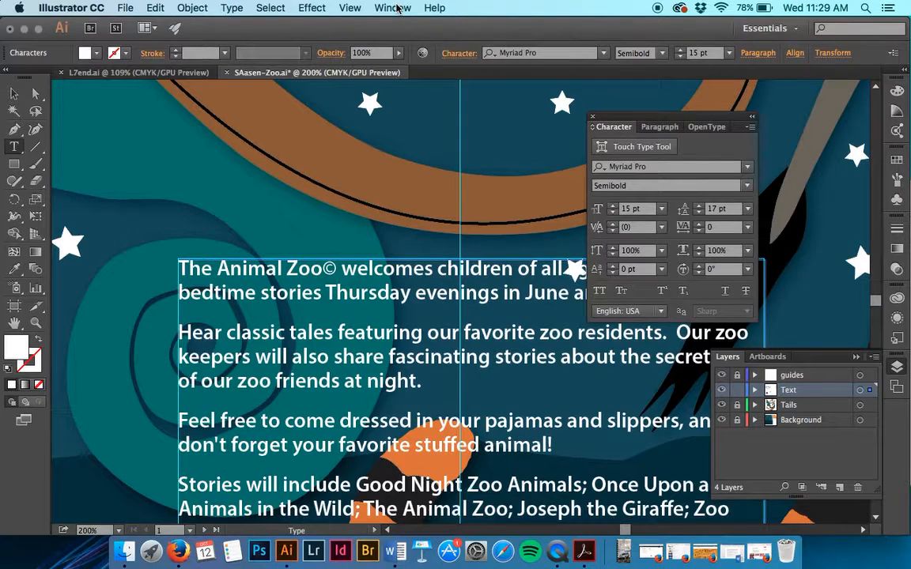
pyautogui.hotkey('shift', 'Left')
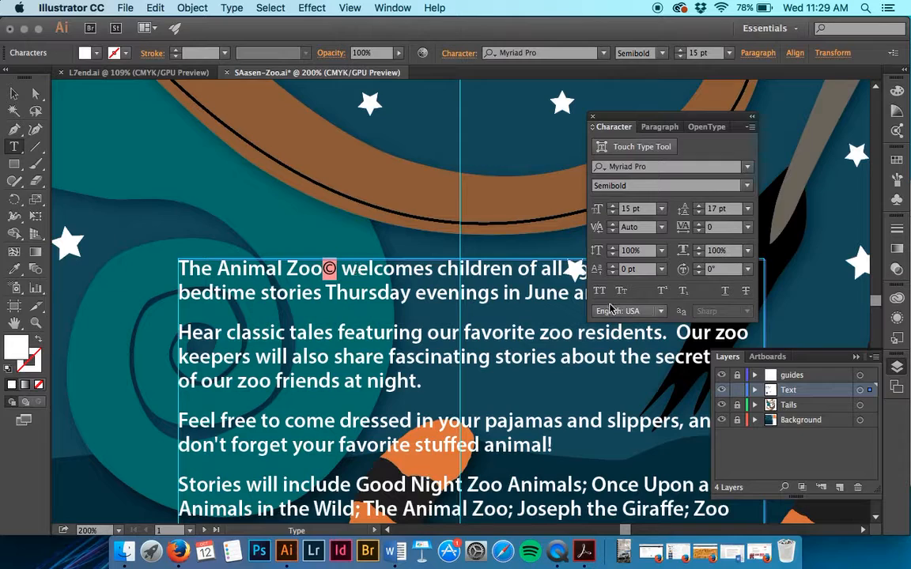
pyautogui.click(661, 292)
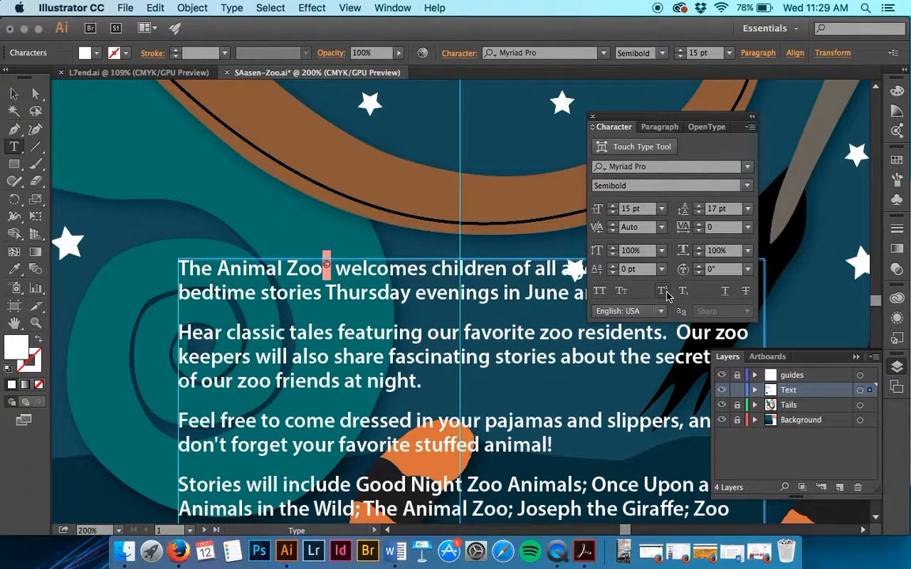
pyautogui.click(331, 270)
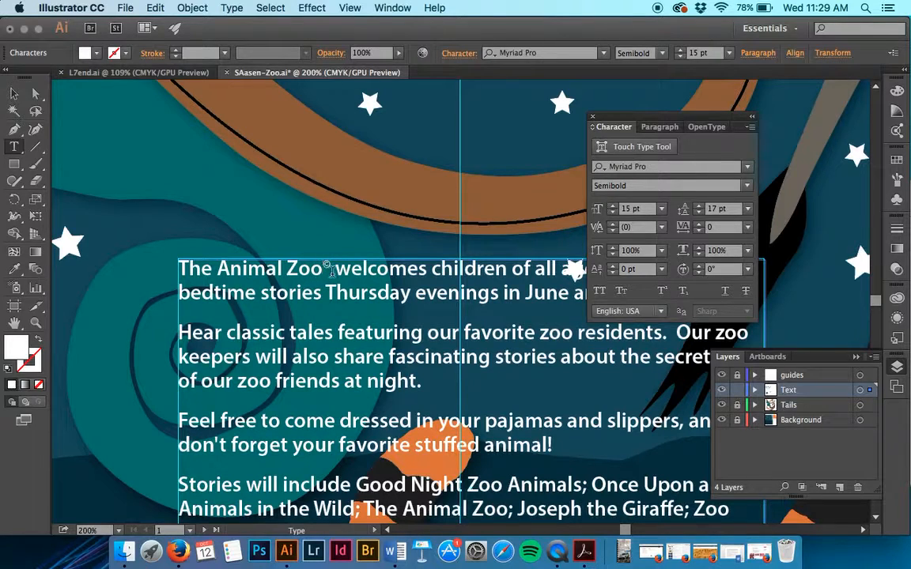
# Lower the superscript © symbol with a baseline shift of -3 pt.
pyautogui.moveTo(330, 270); pyautogui.dragTo(323, 271)
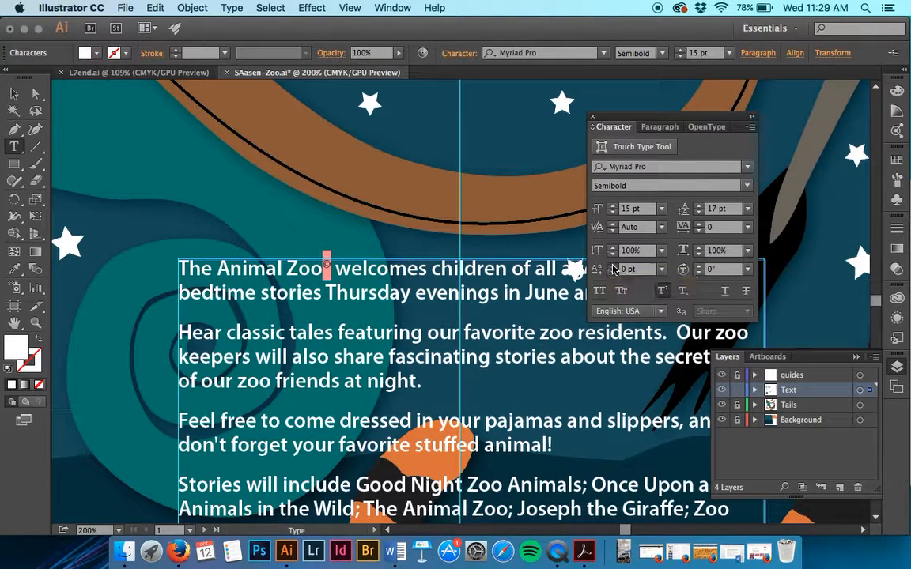
pyautogui.click(613, 274)
pyautogui.click(612, 273)
pyautogui.click(612, 274)
pyautogui.click(613, 273)
pyautogui.click(613, 265)
pyautogui.click(335, 269)
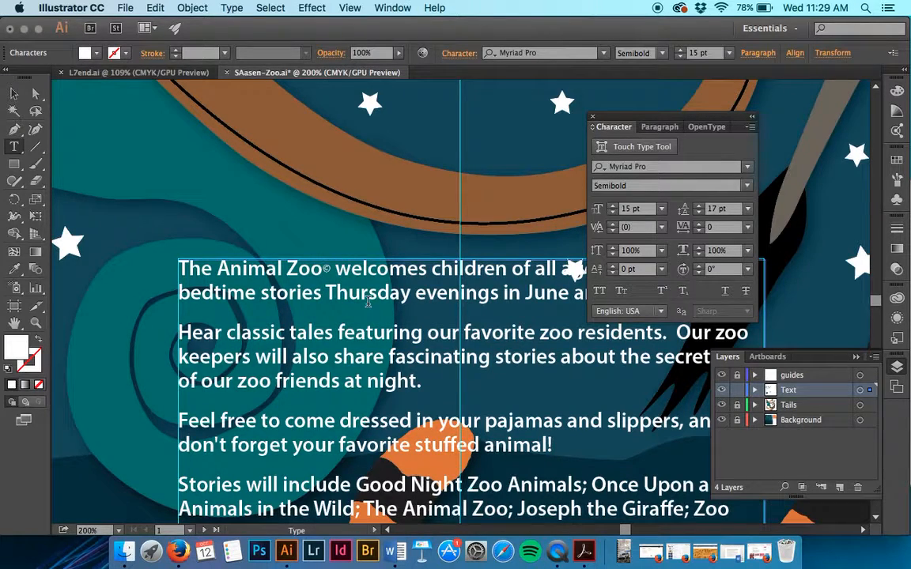
# Set the kerning between "Zoo" and the © symbol to -25 and save the poster.
pyautogui.press('super+equal')
pyautogui.press('super+equal')
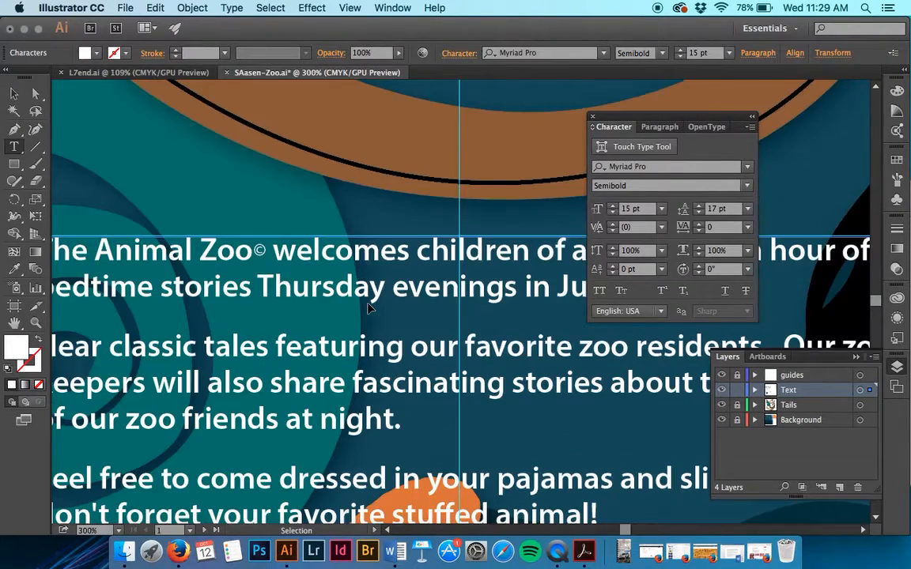
pyautogui.hscroll(-3, 368, 301)
pyautogui.hscroll(-3, 368, 301)
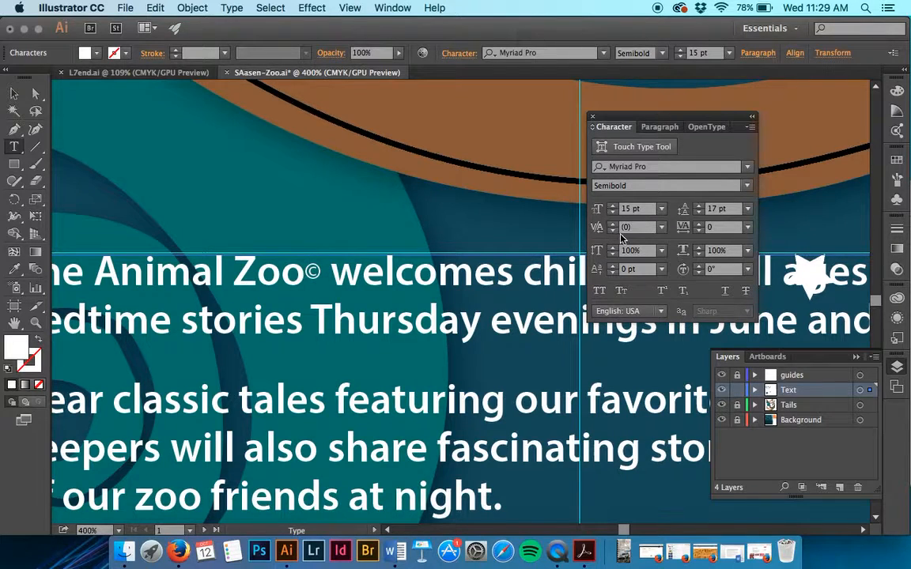
pyautogui.click(663, 228)
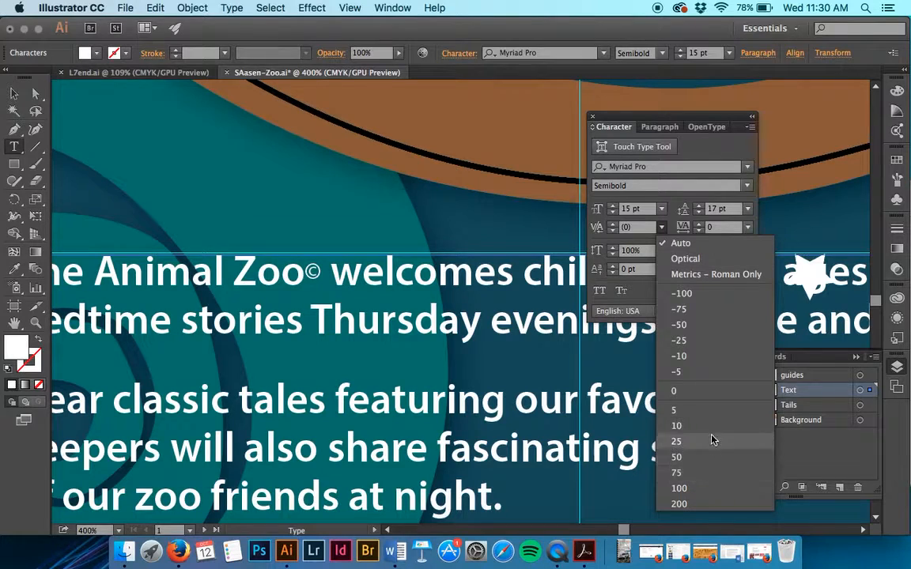
pyautogui.click(708, 341)
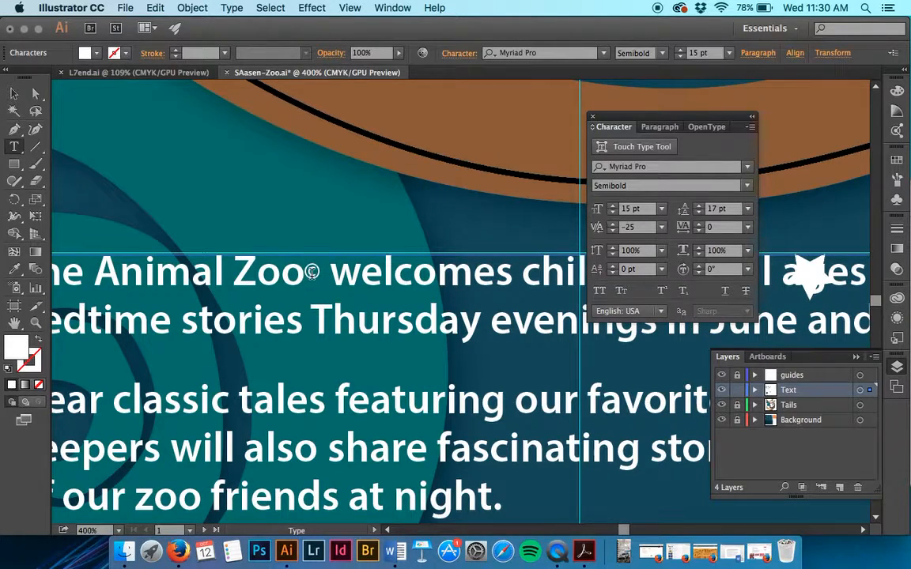
pyautogui.click(312, 272)
pyautogui.press('super+s')
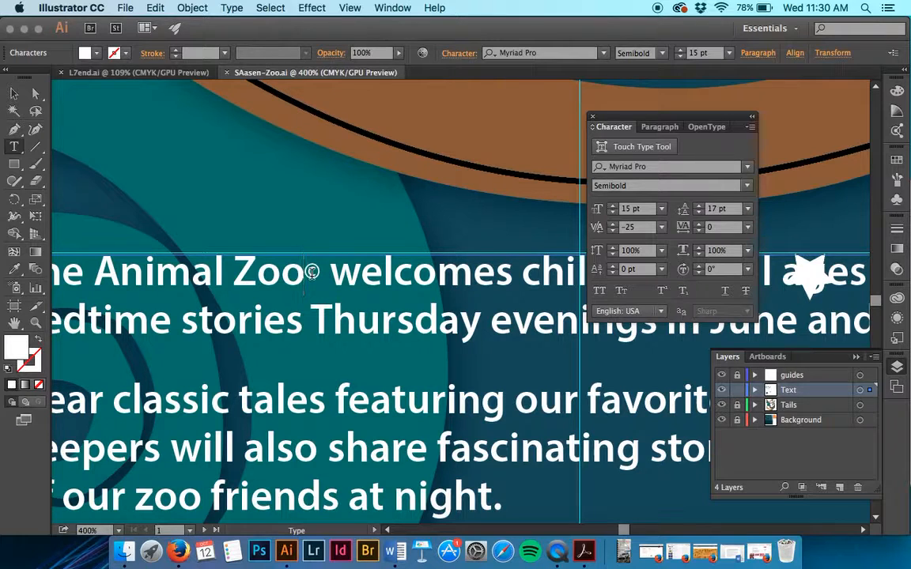
# Examine the whole poster and the body text threaded to the orange card, leave nothing selected, and inspect the body text up close.
pyautogui.press('Escape')
pyautogui.press('super+1')
pyautogui.press('super+minus')
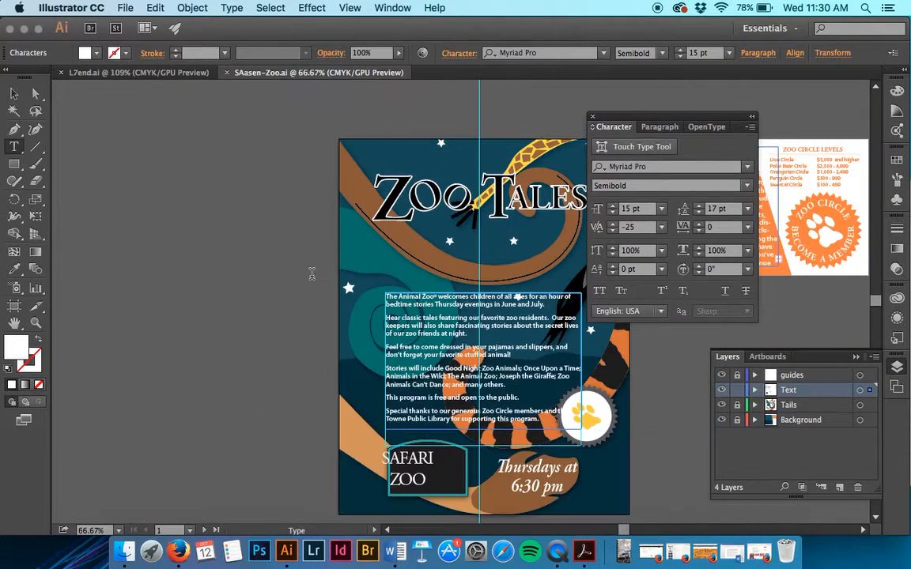
pyautogui.hscroll(8, 311, 272)
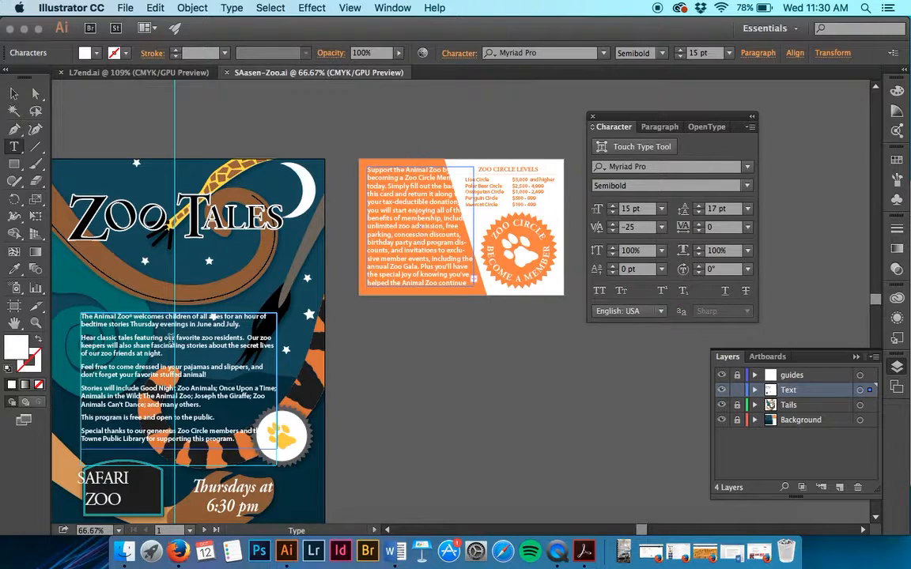
pyautogui.click(14, 93)
pyautogui.click(129, 419)
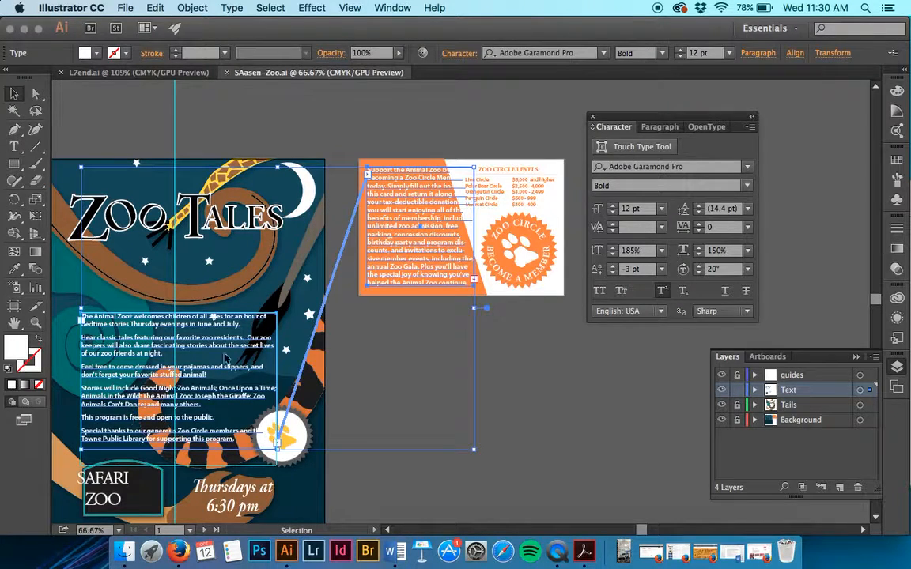
pyautogui.click(395, 417)
pyautogui.press('super+minus')
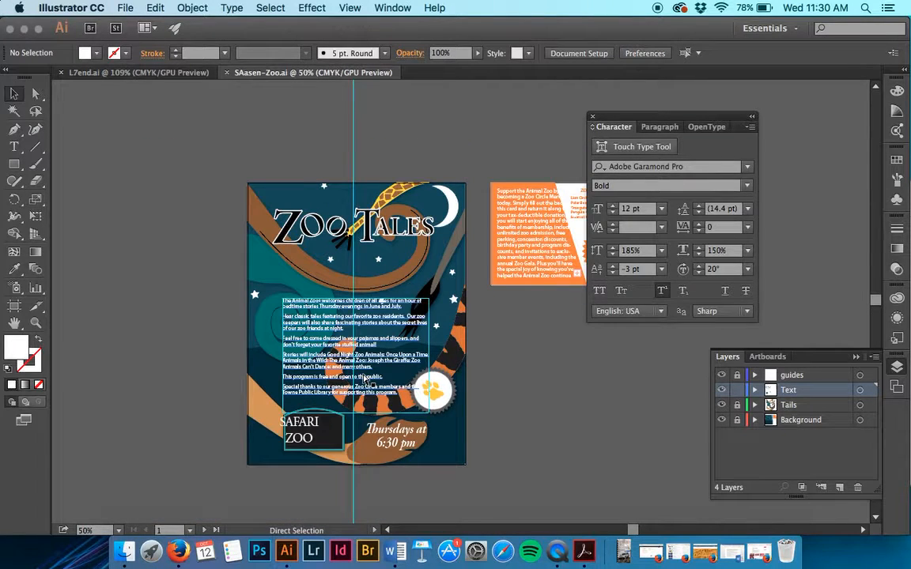
pyautogui.press('super+plus')
pyautogui.press('super+plus')
pyautogui.press('super+plus')
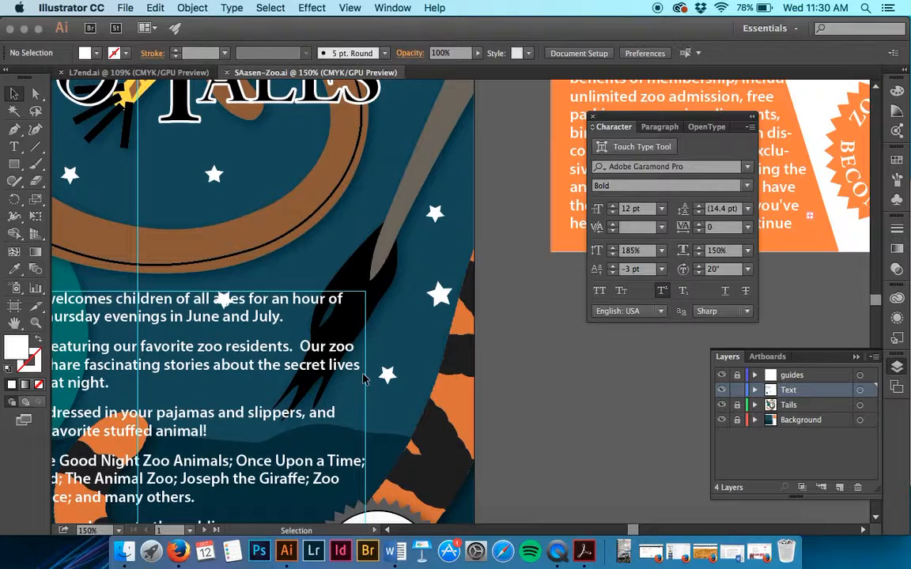
# Narrow the poster's body text frame to the vertical centre guide and adjust its height so it ends after "stuffed animal!".
pyautogui.scroll(5, 363, 379)
pyautogui.hscroll(-3, 363, 380)
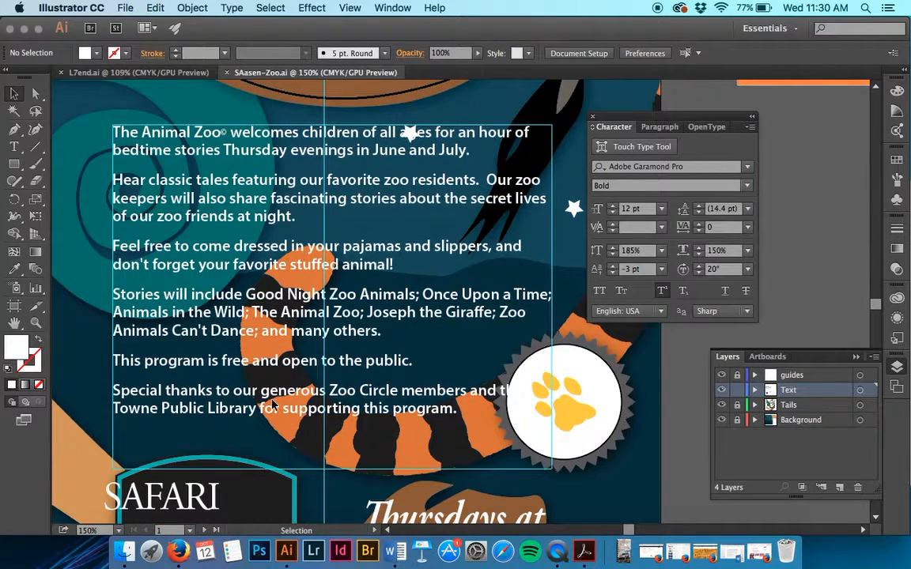
pyautogui.click(274, 404)
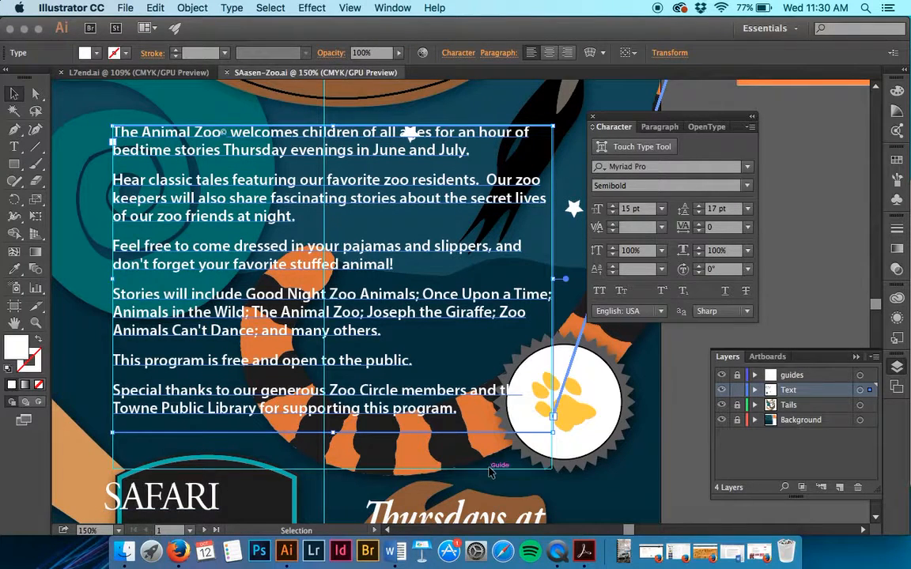
pyautogui.moveTo(552, 430); pyautogui.dragTo(323, 470)
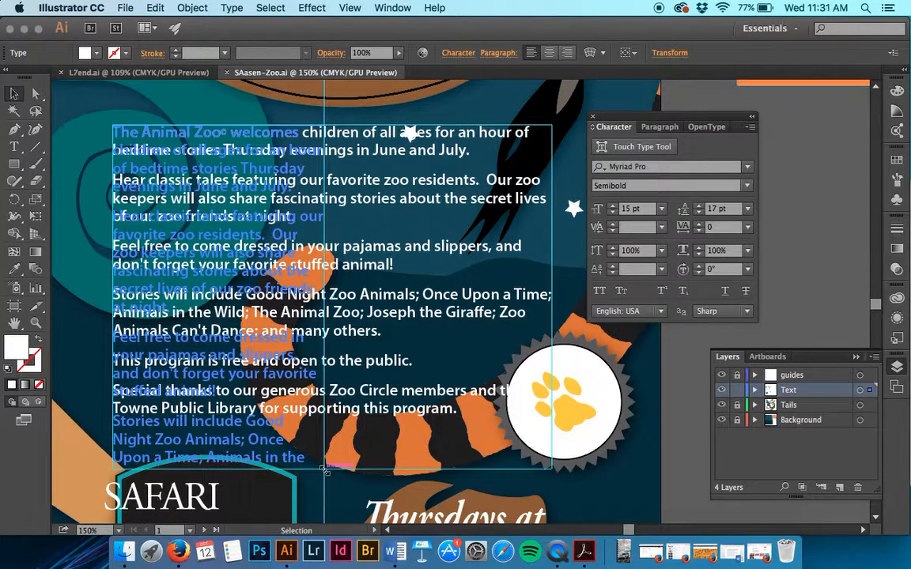
pyautogui.moveTo(325, 470); pyautogui.dragTo(324, 470)
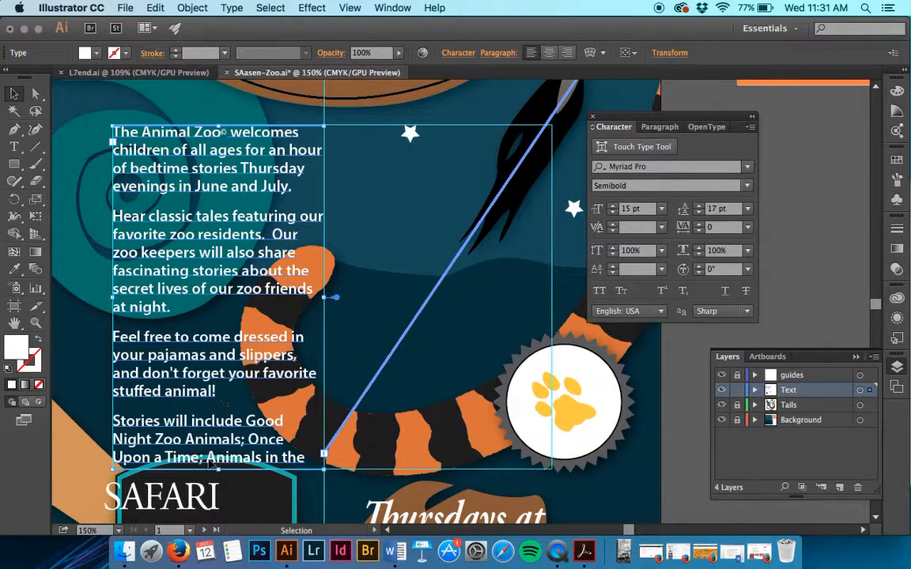
pyautogui.moveTo(220, 469); pyautogui.dragTo(220, 403)
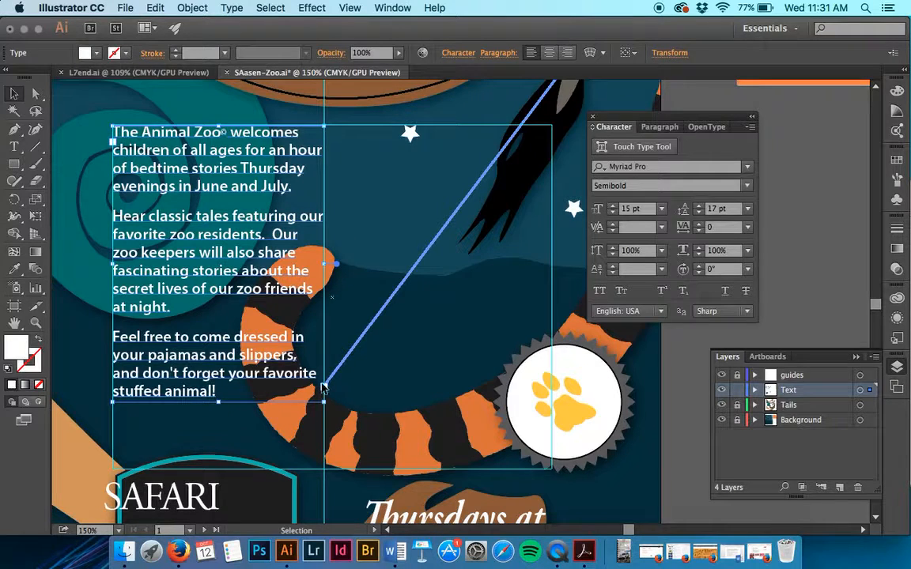
# Break the text thread running from the poster's body text frame to the frame on the orange card.
pyautogui.hscroll(10, 321, 387)
pyautogui.scroll(2, 321, 387)
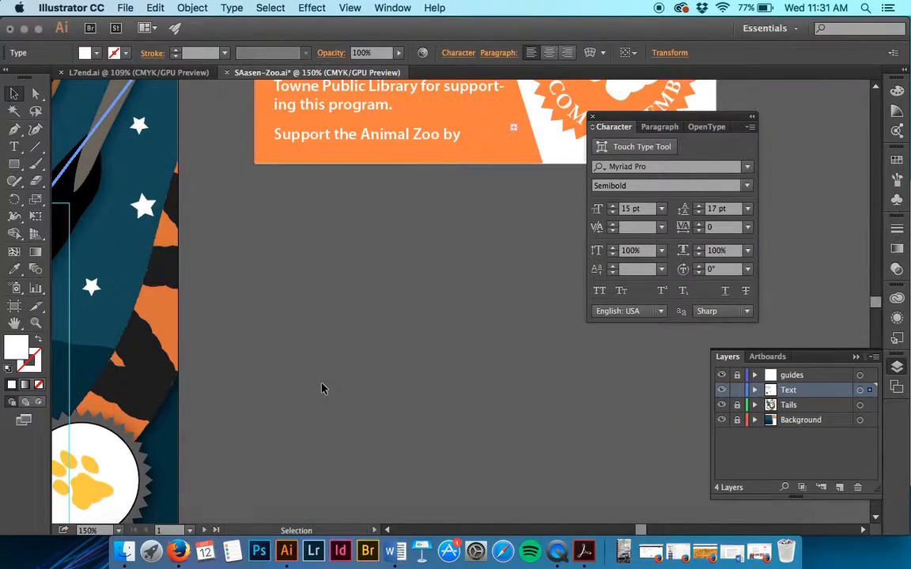
pyautogui.hscroll(3, 322, 387)
pyautogui.scroll(3, 322, 387)
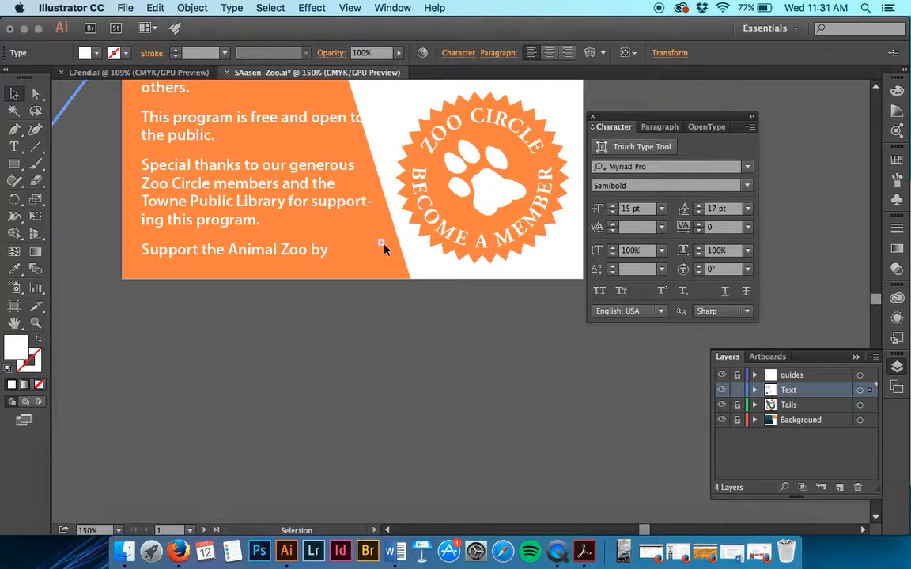
pyautogui.hscroll(-6, 385, 250)
pyautogui.scroll(-3, 384, 250)
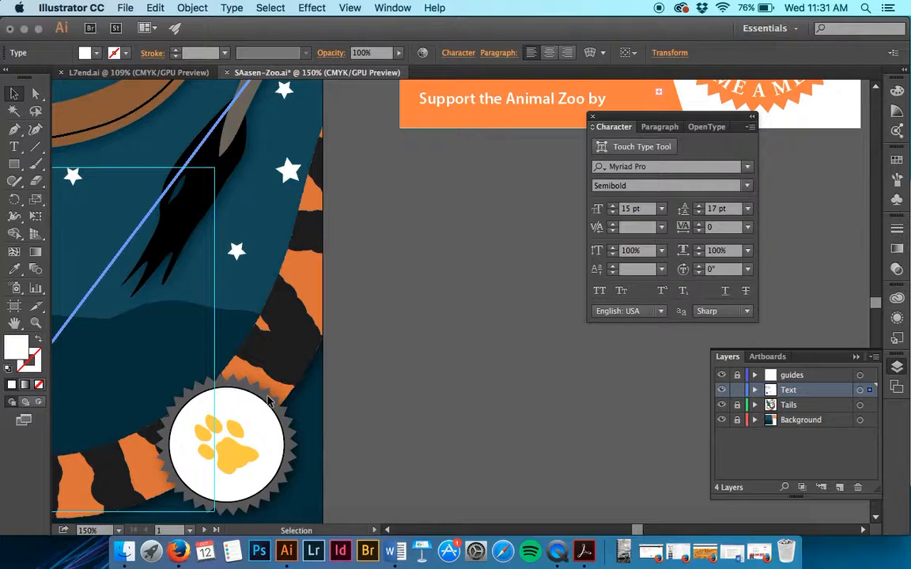
pyautogui.hscroll(-10, 268, 403)
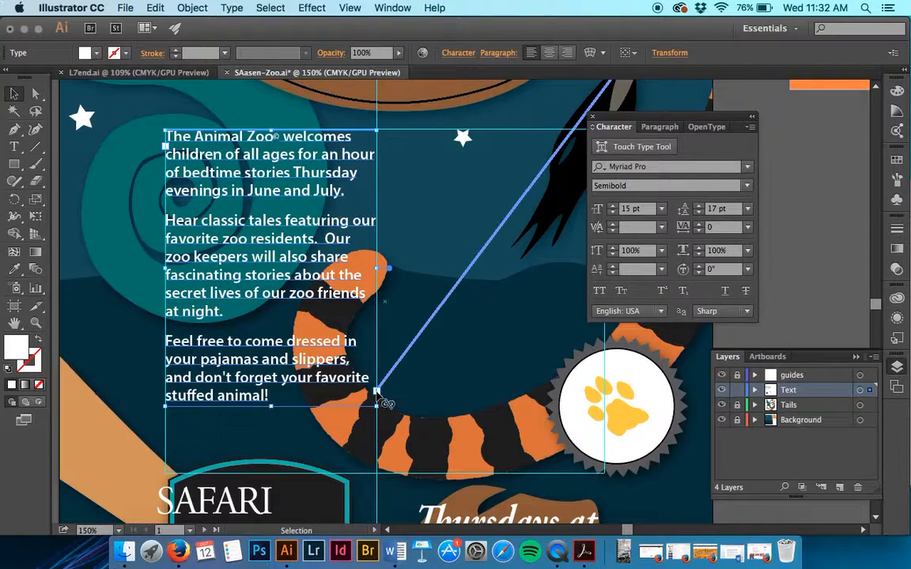
pyautogui.press('t')
pyautogui.scroll(10, 377, 395)
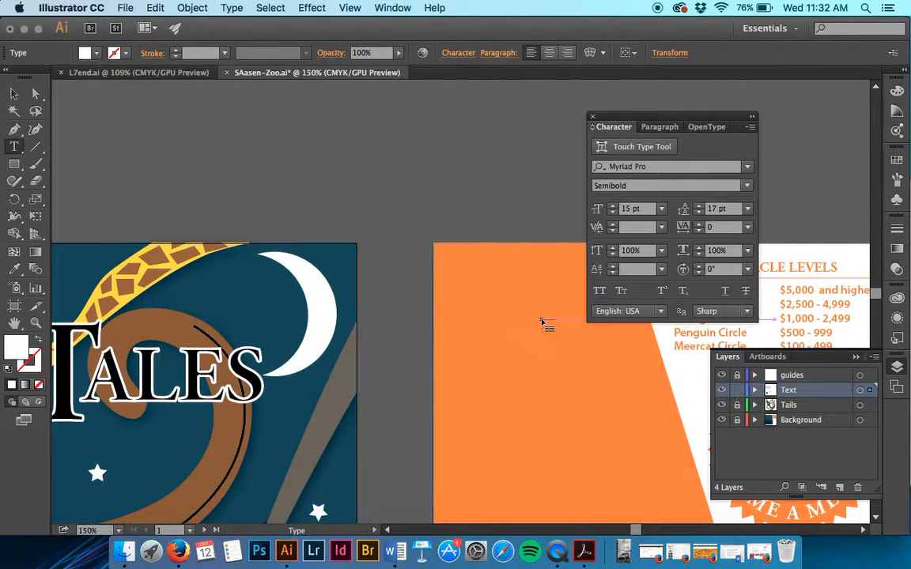
pyautogui.scroll(-5, 545, 321)
pyautogui.hscroll(4, 544, 321)
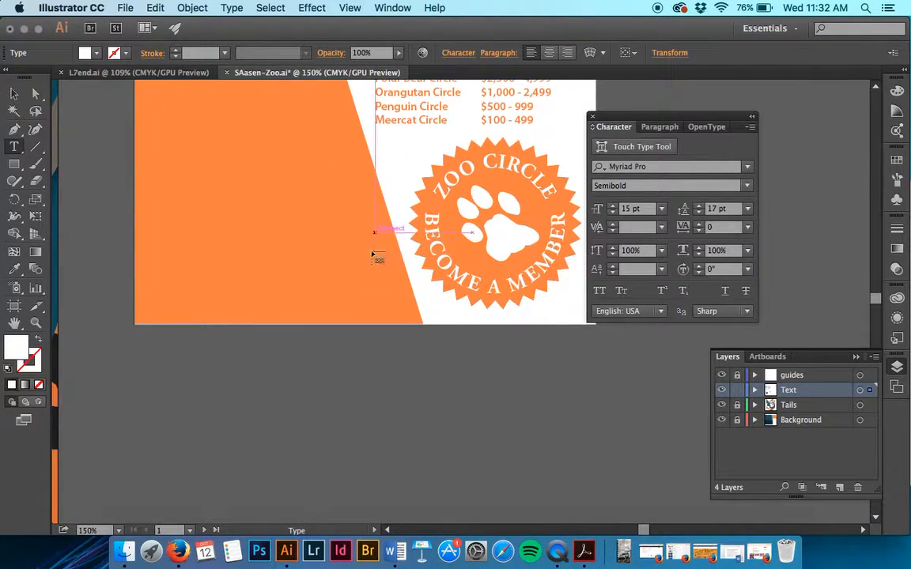
# Draw a second-column text frame just right of the centre guide, down to the margin guide, and fill it with the overflowing body text.
pyautogui.hscroll(-10, 339, 253)
pyautogui.scroll(-3, 340, 253)
pyautogui.scroll(-3, 340, 253)
pyautogui.hscroll(-2, 340, 253)
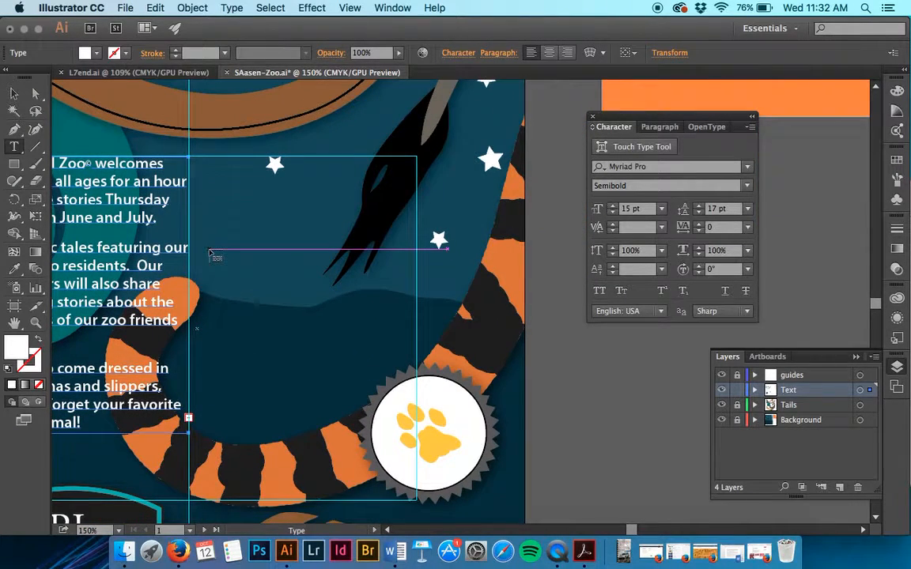
pyautogui.scroll(-3, 210, 253)
pyautogui.hscroll(-2, 210, 253)
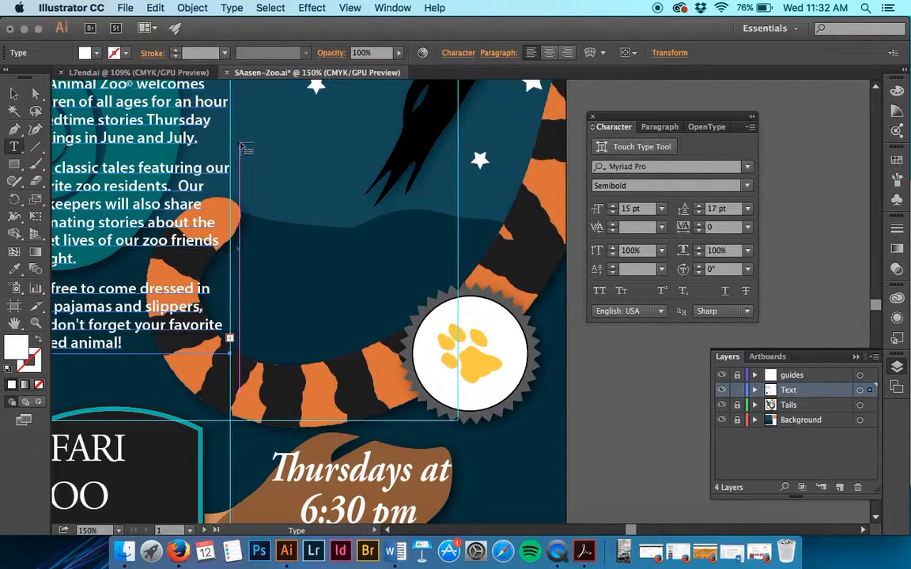
pyautogui.scroll(2, 247, 158)
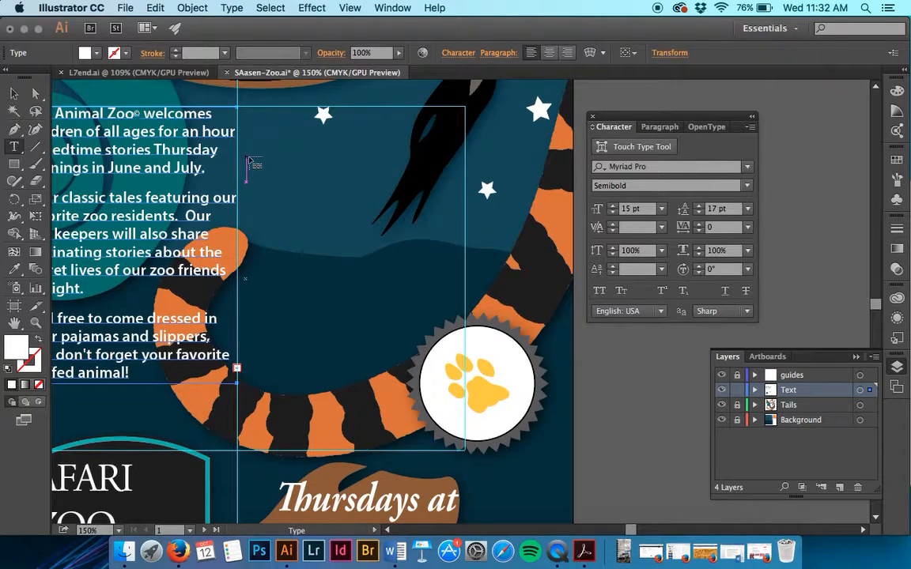
pyautogui.moveTo(248, 165); pyautogui.dragTo(466, 449)
pyautogui.press('super+v')
pyautogui.press('Escape')
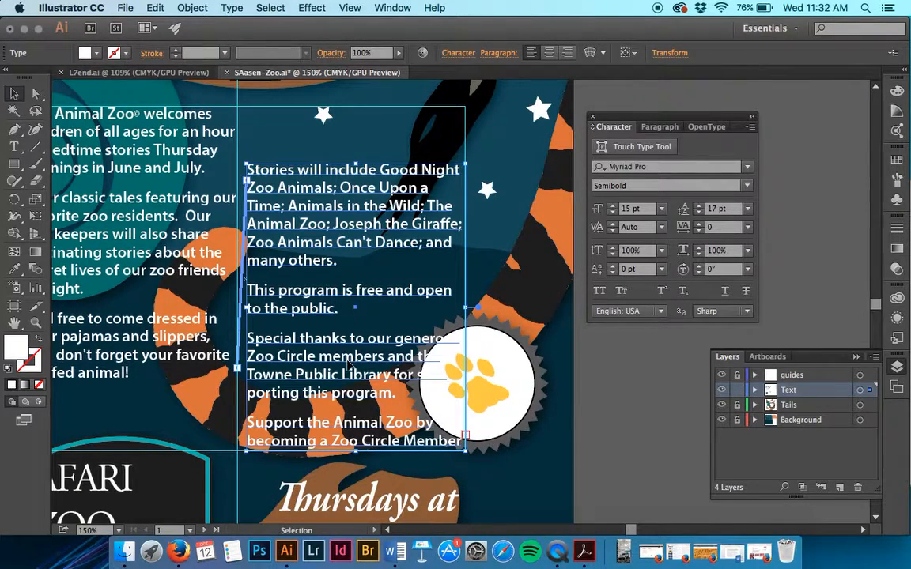
# Thread the overflow text from the poster's second column into the empty text frame on the orange card.
pyautogui.press('t')
pyautogui.click(465, 437)
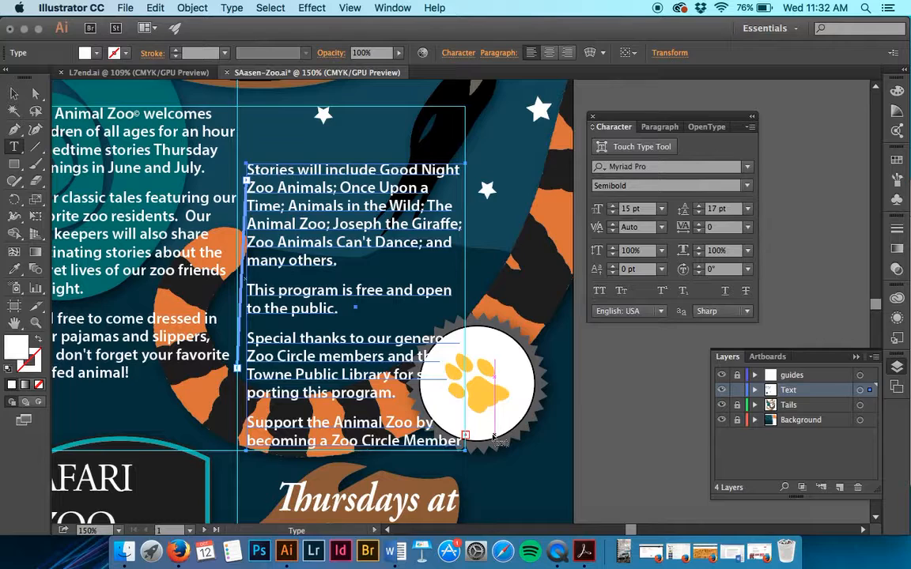
pyautogui.hscroll(10, 578, 362)
pyautogui.scroll(5, 577, 361)
pyautogui.hscroll(-3, 577, 361)
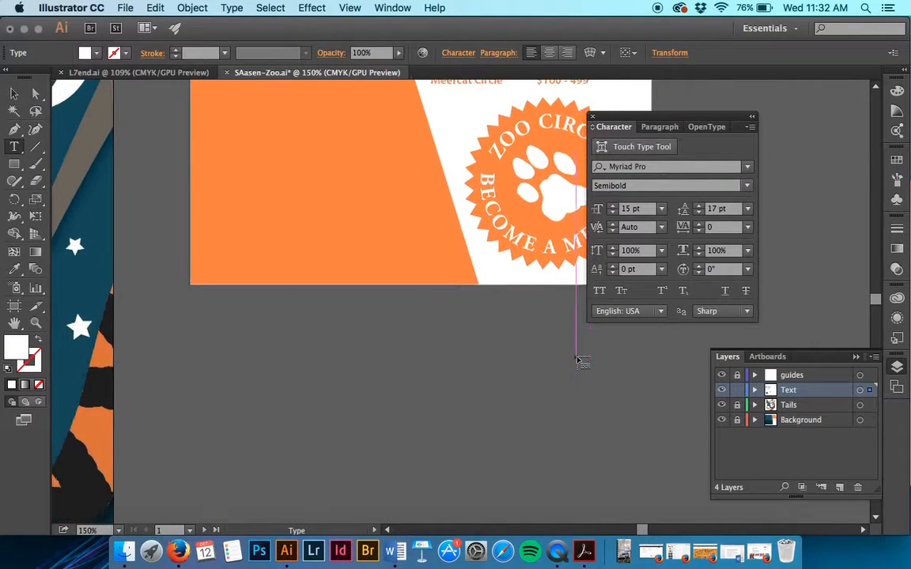
pyautogui.scroll(6, 578, 361)
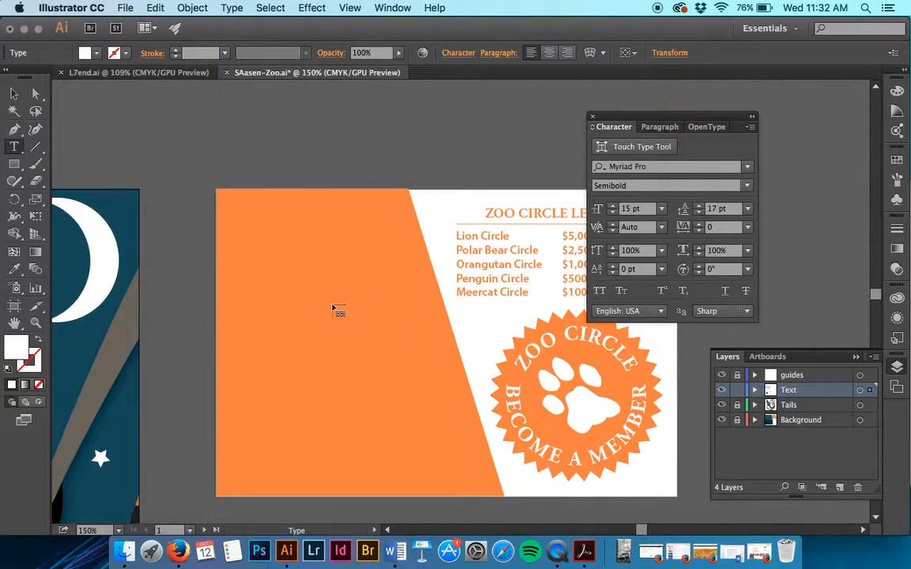
pyautogui.click(236, 210)
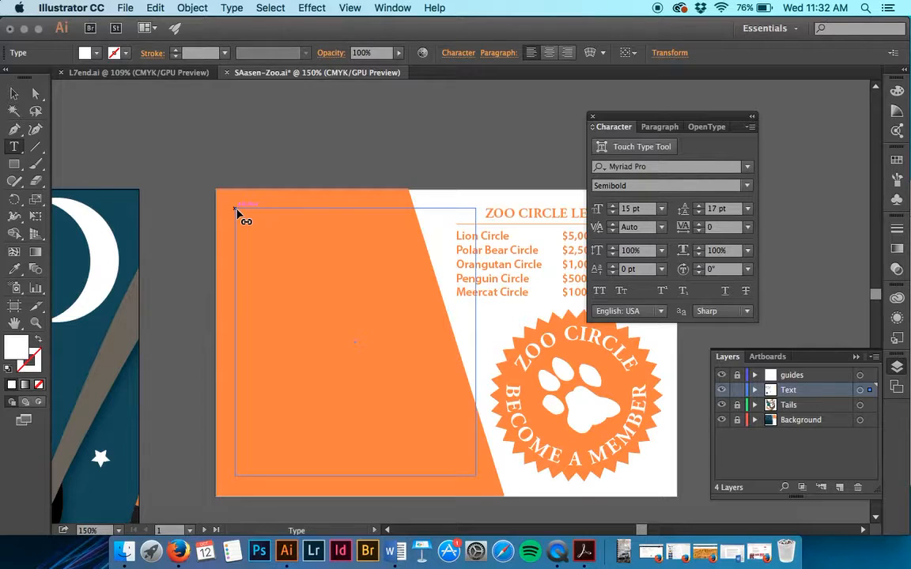
pyautogui.click(237, 214)
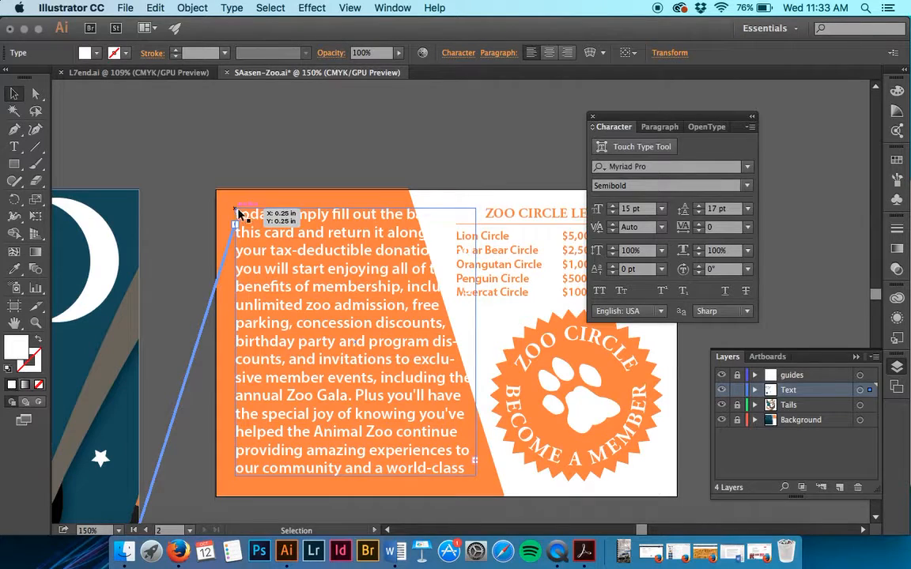
# Examine how the threaded body text flows through the poster's two columns and onto the orange card.
pyautogui.scroll(-10, 335, 335)
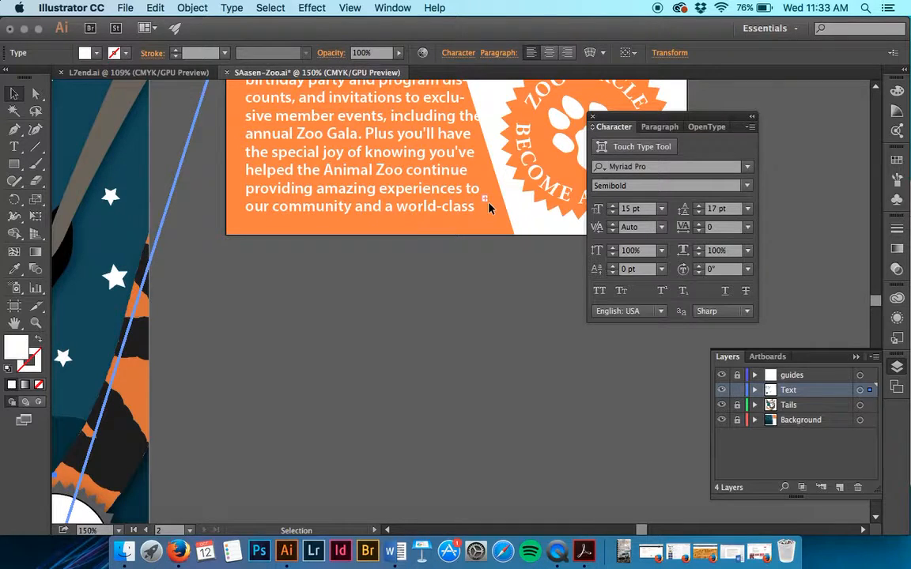
pyautogui.hscroll(-7, 489, 208)
pyautogui.scroll(-3, 489, 208)
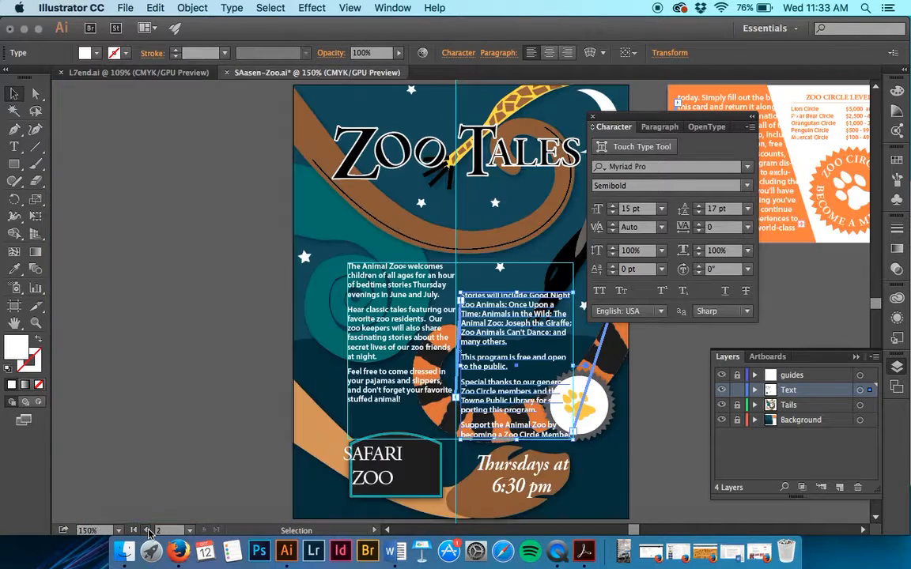
pyautogui.click(146, 529)
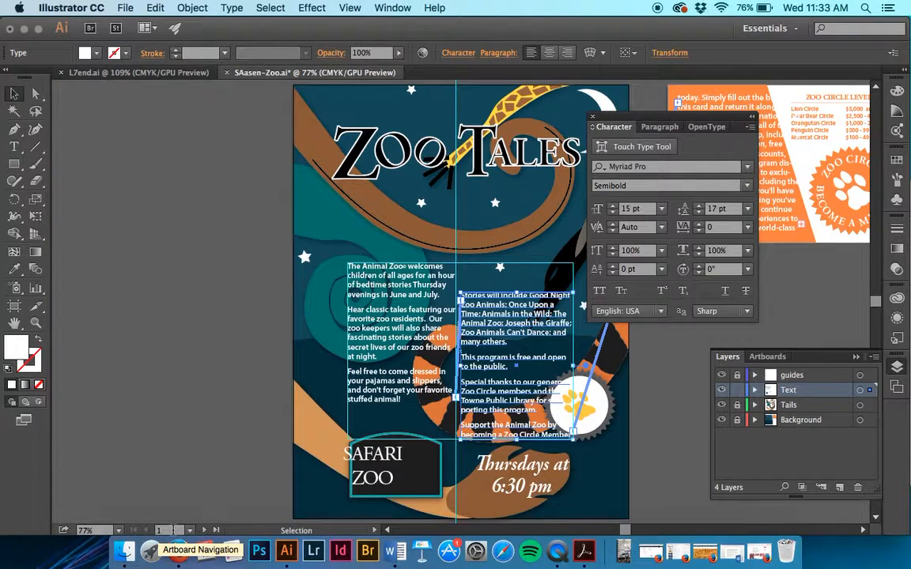
pyautogui.hscroll(10, 256, 332)
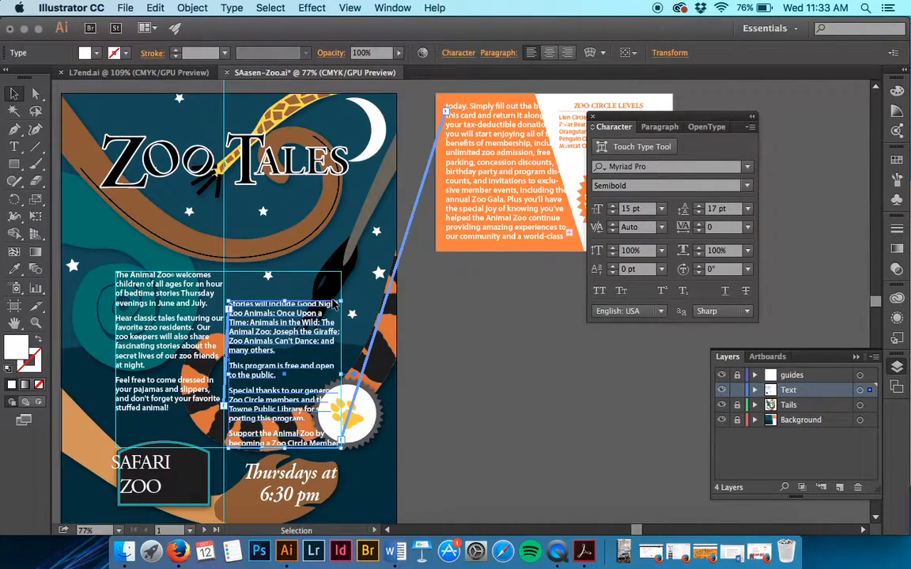
pyautogui.click(765, 356)
pyautogui.click(729, 357)
pyautogui.hscroll(-3, 477, 376)
pyautogui.scroll(-2, 477, 376)
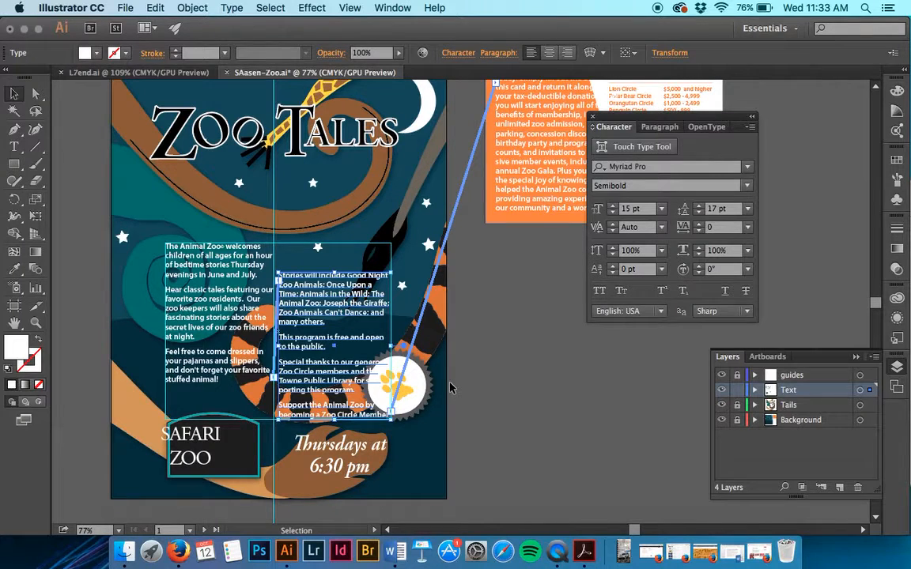
# Shorten the second-column frame to end after the "Special thanks" paragraph and move it down closer to the lower margin guide.
pyautogui.scroll(4, 423, 395)
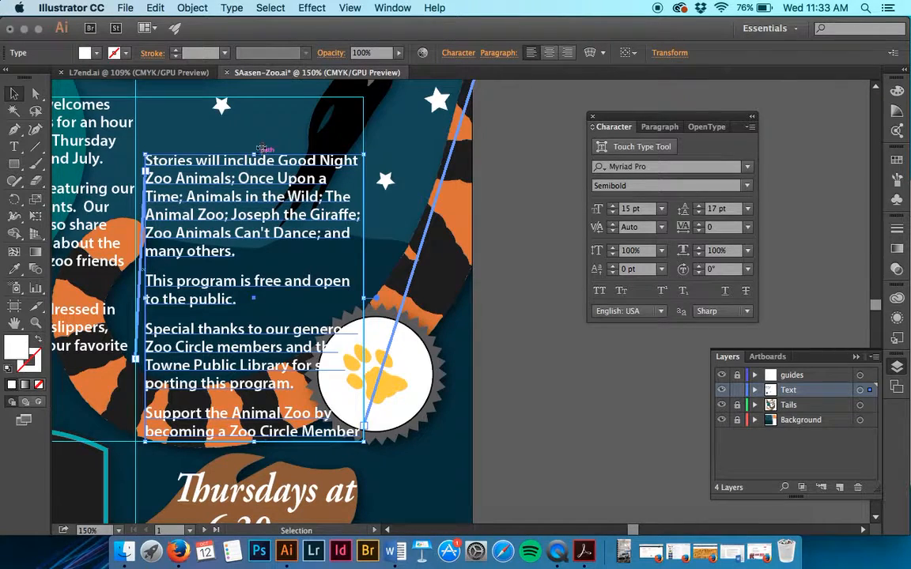
pyautogui.moveTo(255, 443); pyautogui.dragTo(257, 401)
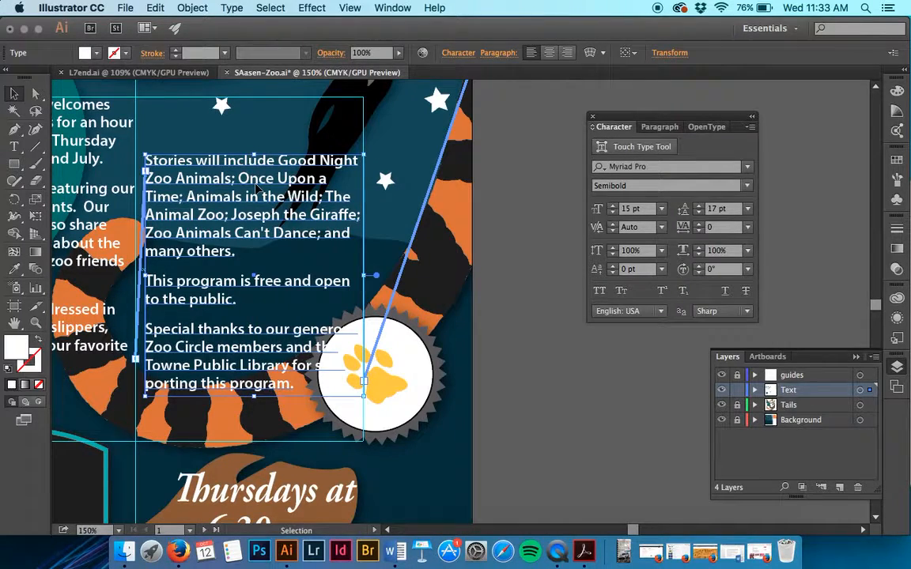
pyautogui.moveTo(254, 191); pyautogui.dragTo(252, 215)
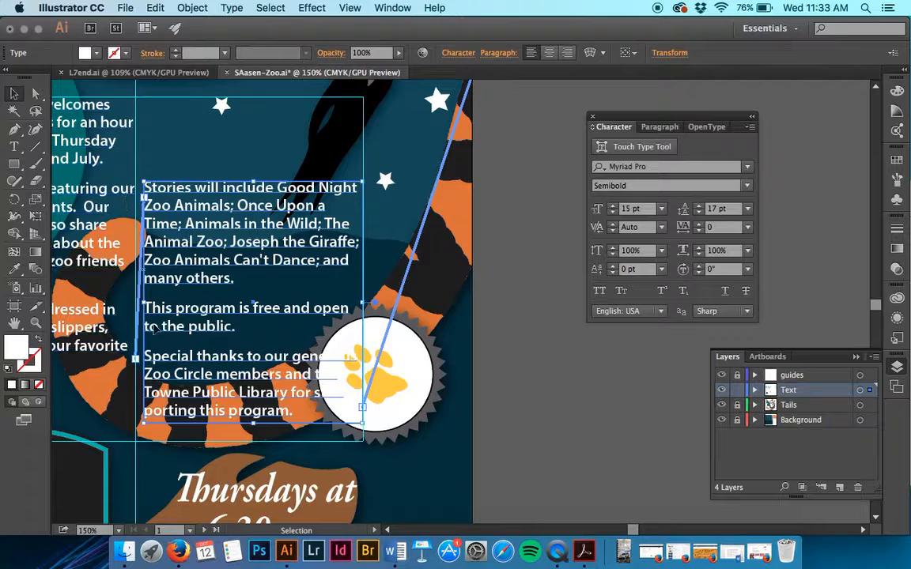
# Inset the second column's left edge to widen the gutter, extend the frame's height slightly, and move it down near the lower margin guide.
pyautogui.moveTo(144, 423); pyautogui.dragTo(154, 424)
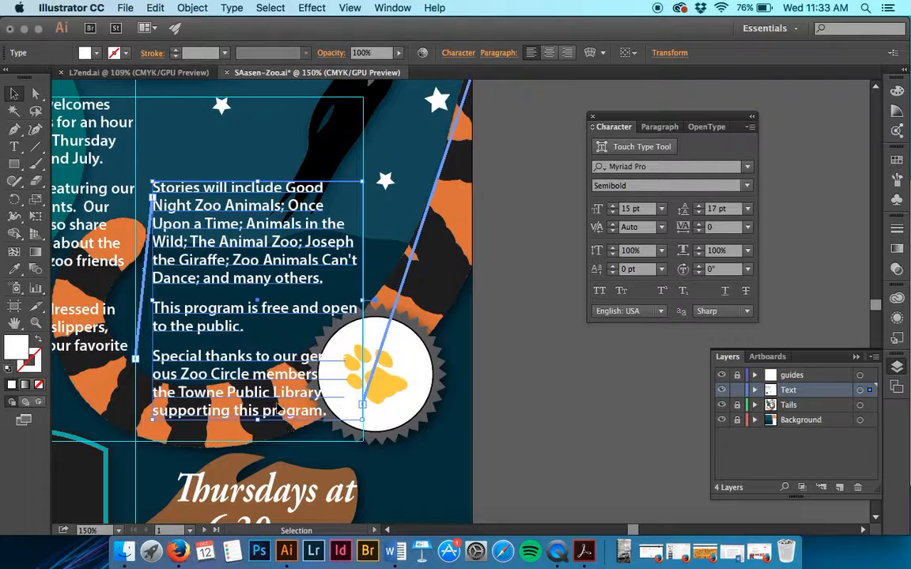
pyautogui.moveTo(260, 423); pyautogui.dragTo(260, 428)
pyautogui.moveTo(270, 391); pyautogui.dragTo(270, 400)
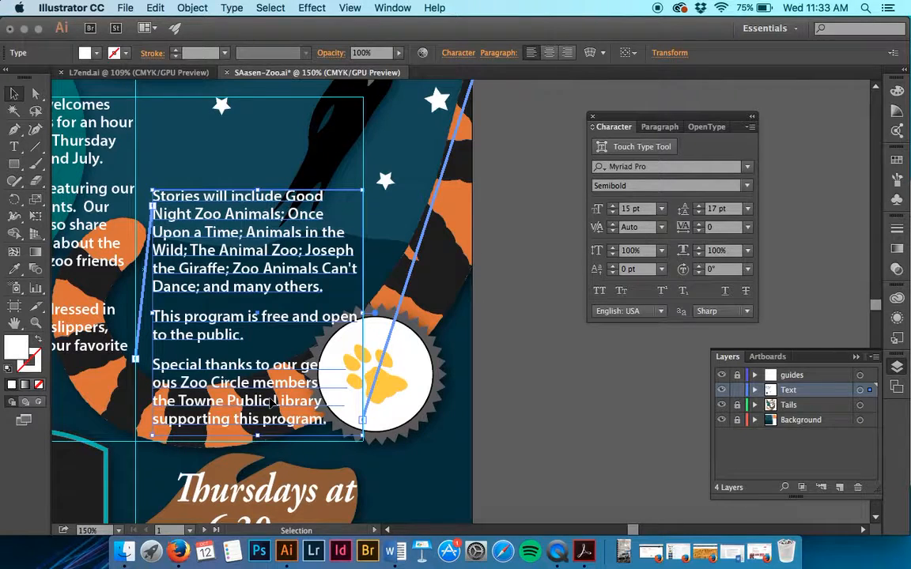
# Set the font size of all the body text on the orange membership card to 11 pt.
pyautogui.scroll(10, 269, 401)
pyautogui.hscroll(8, 270, 402)
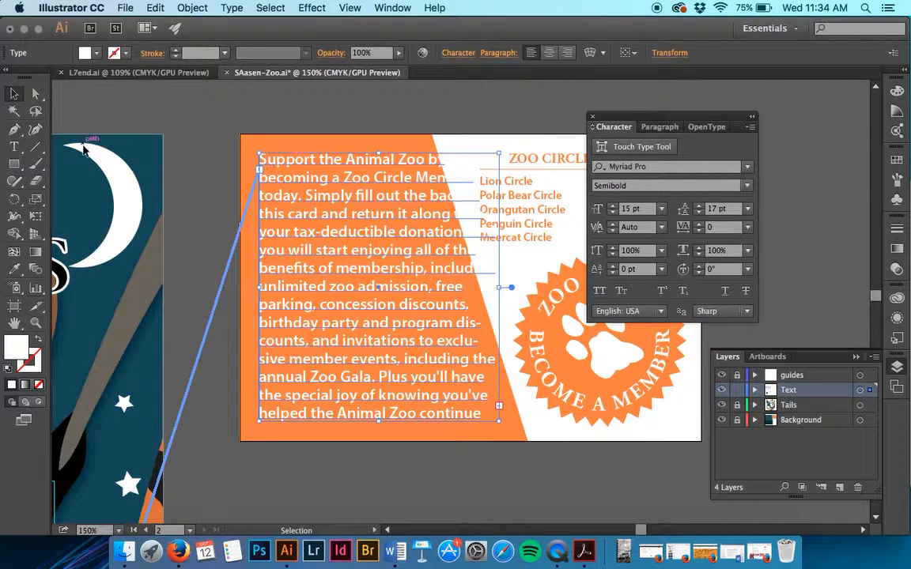
pyautogui.click(14, 147)
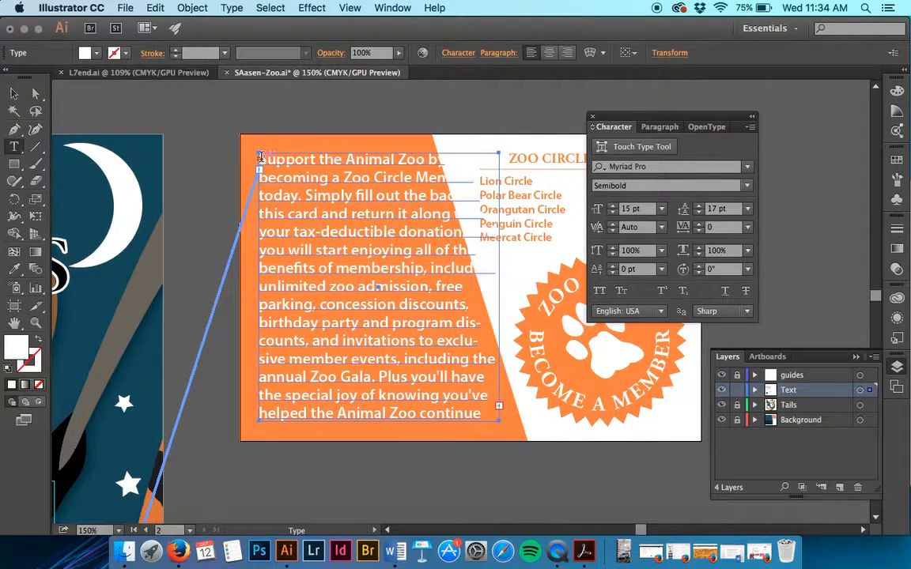
pyautogui.click(247, 158)
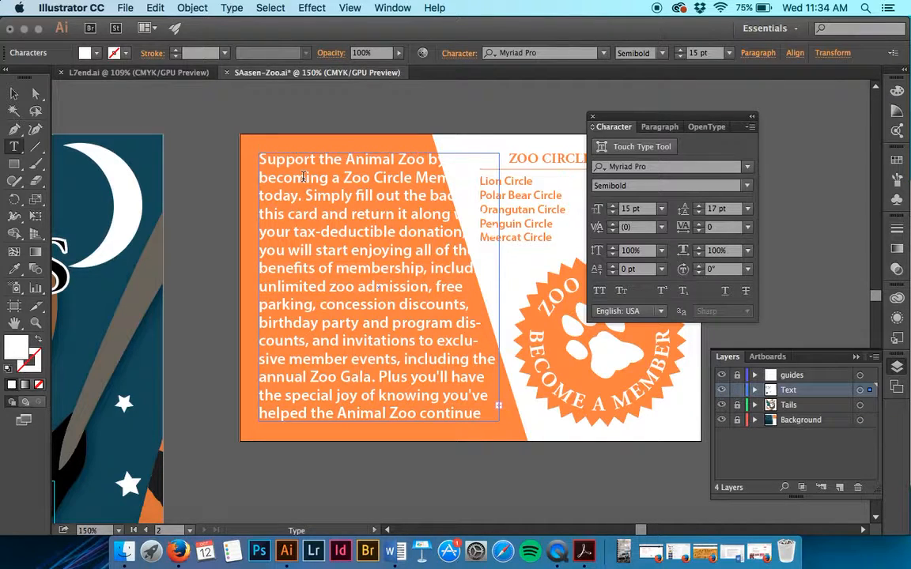
pyautogui.doubleClick(261, 158)
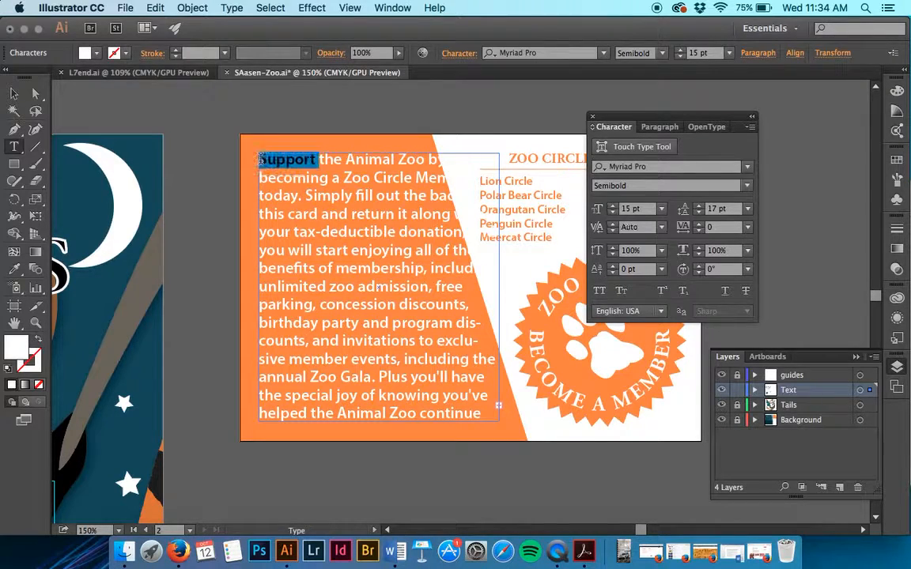
pyautogui.press('super+a')
pyautogui.scroll(-10, 261, 158)
pyautogui.hscroll(-10, 261, 158)
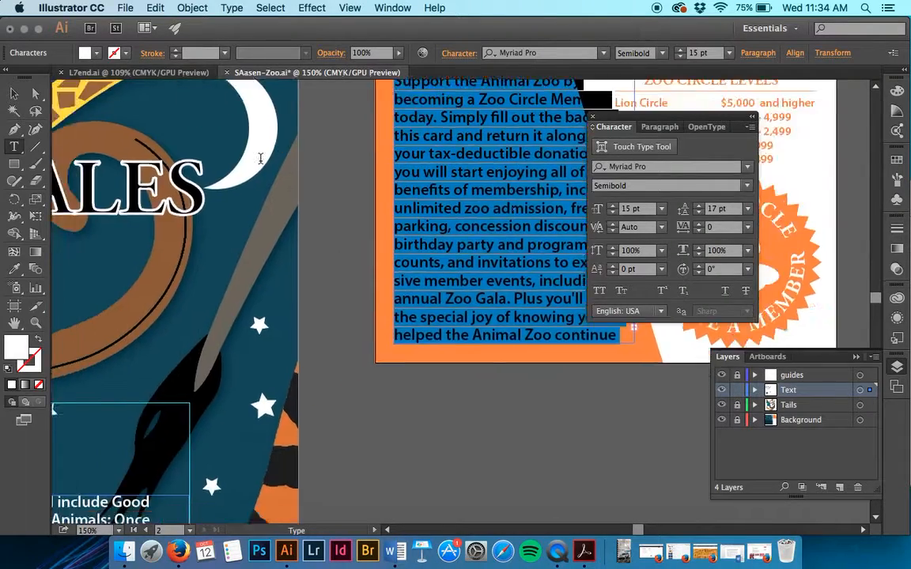
pyautogui.scroll(10, 260, 158)
pyautogui.hscroll(10, 260, 158)
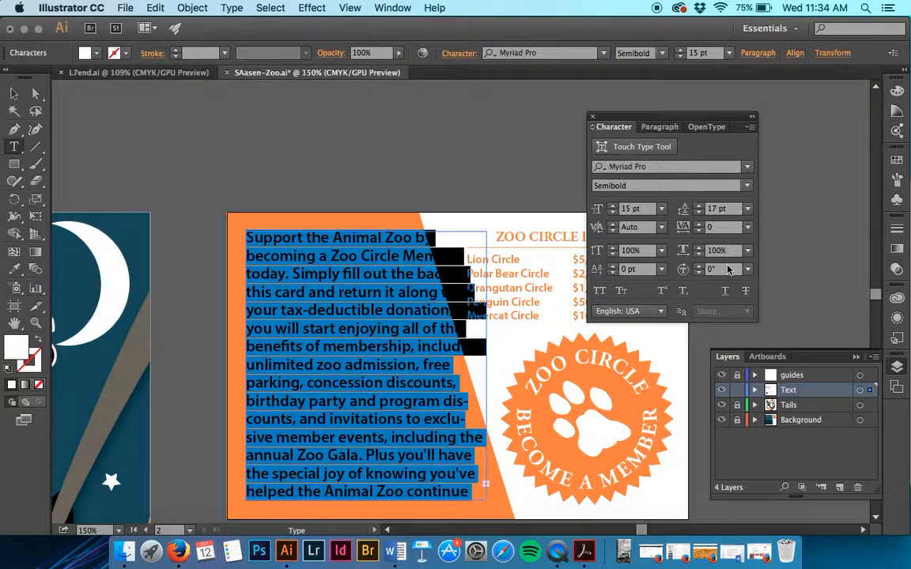
pyautogui.click(629, 213)
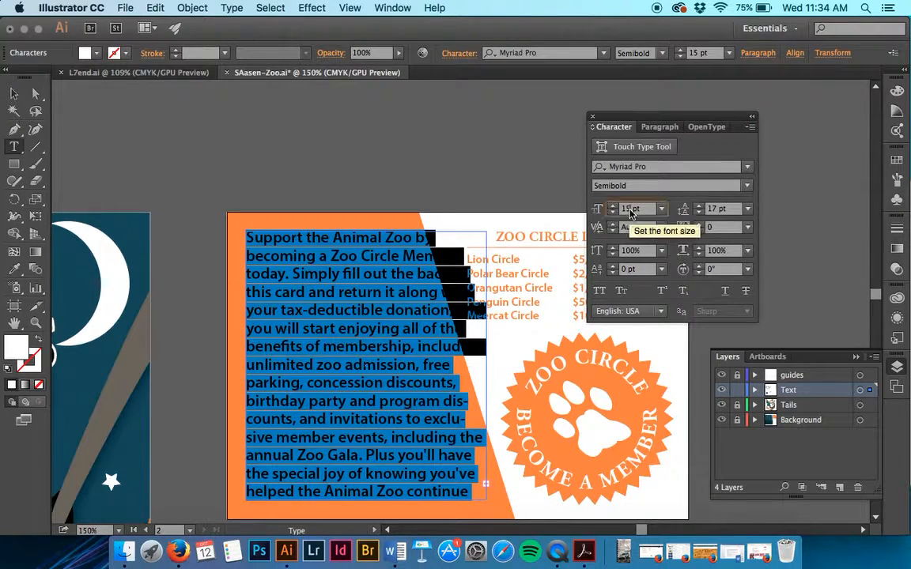
pyautogui.write('11')
pyautogui.press('Tab')
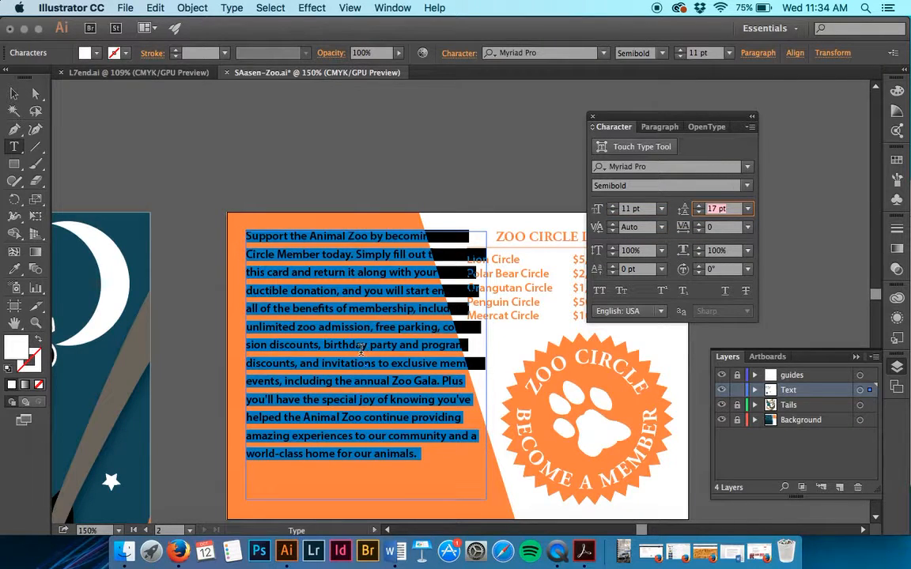
pyautogui.click(361, 349)
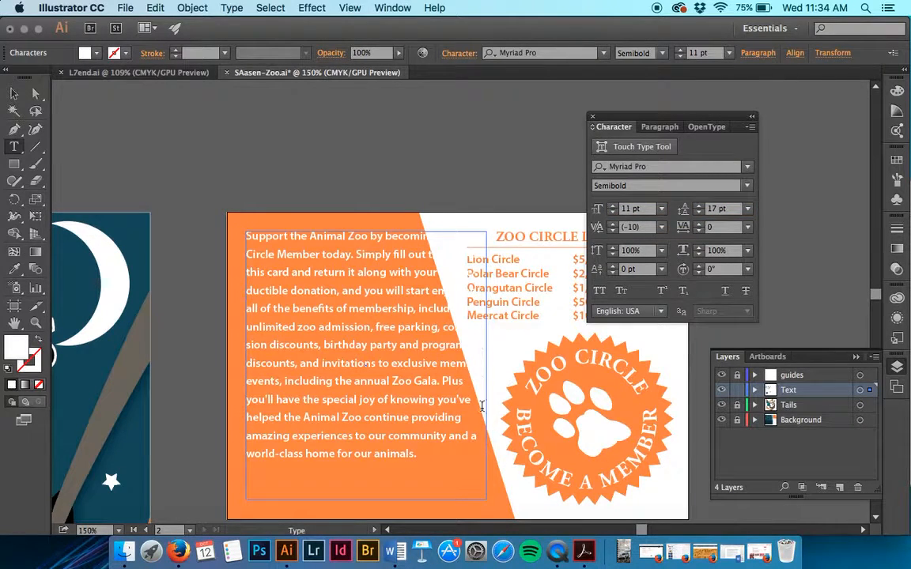
# Set the leading of the orange card's entire "Support the Animal Zoo" paragraph to 15 pt.
pyautogui.scroll(-3, 484, 419)
pyautogui.hscroll(5, 484, 419)
pyautogui.hscroll(3, 487, 438)
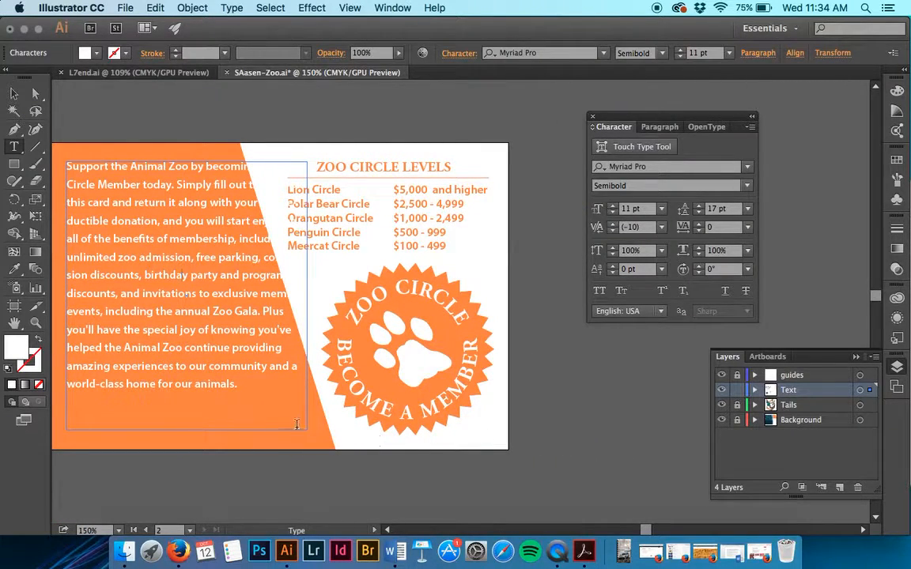
pyautogui.moveTo(229, 373); pyautogui.dragTo(48, 152)
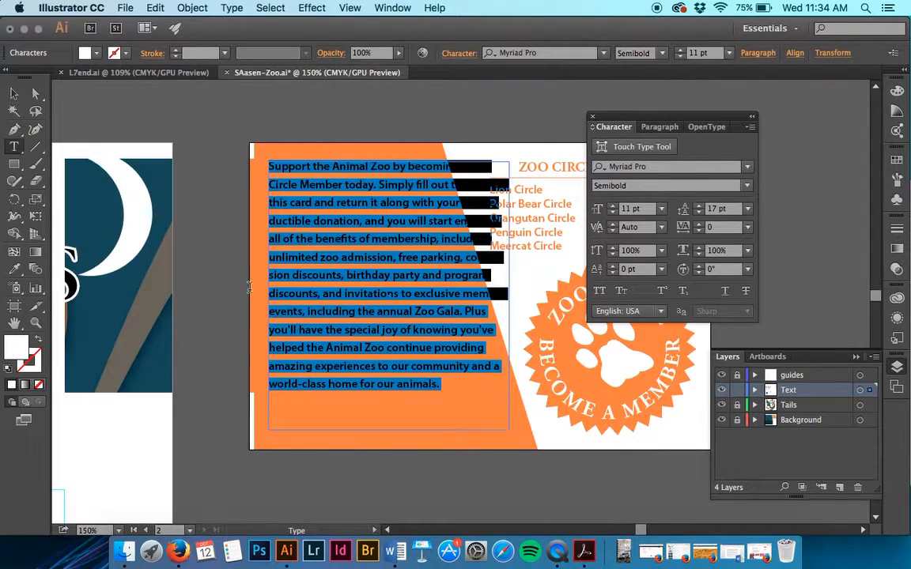
pyautogui.click(309, 306)
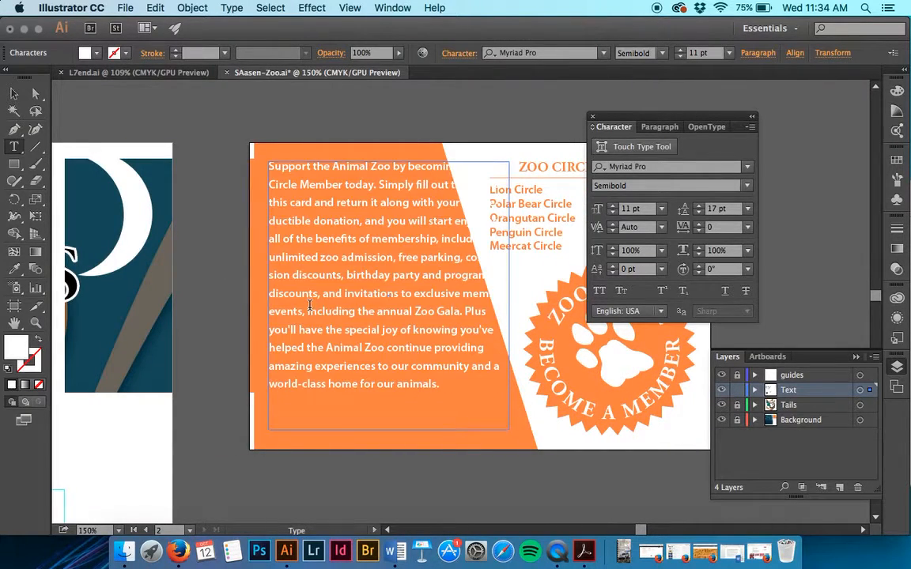
pyautogui.click(268, 168)
pyautogui.moveTo(269, 168); pyautogui.dragTo(472, 411)
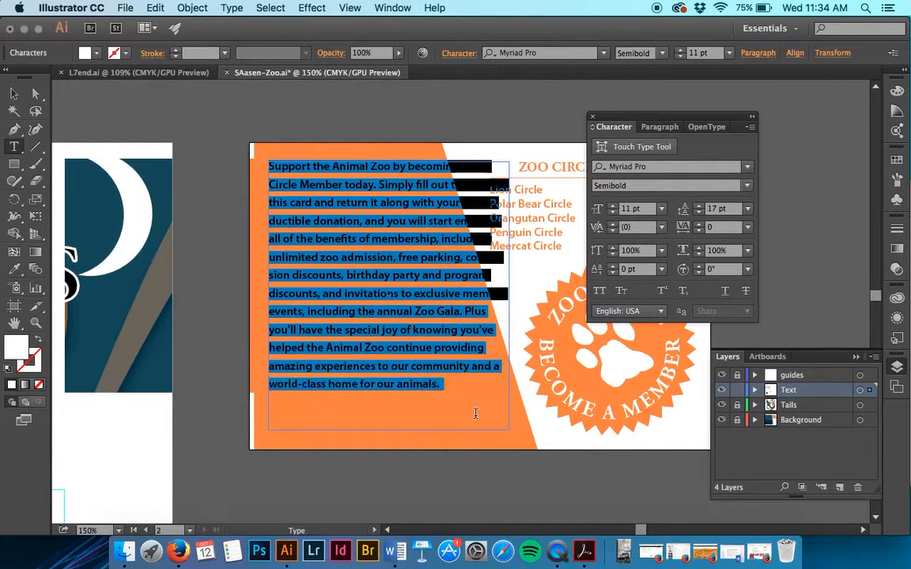
pyautogui.click(716, 210)
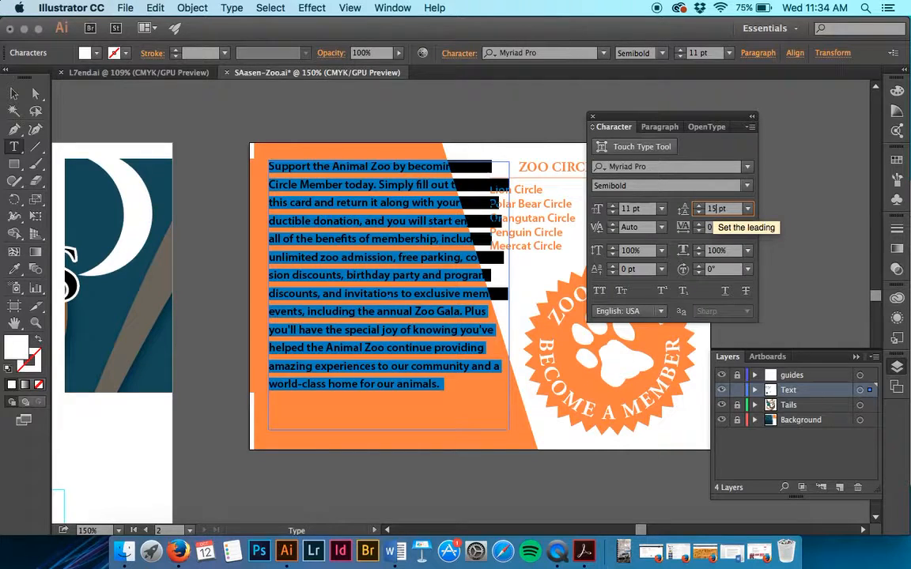
pyautogui.write('15')
pyautogui.click(338, 339)
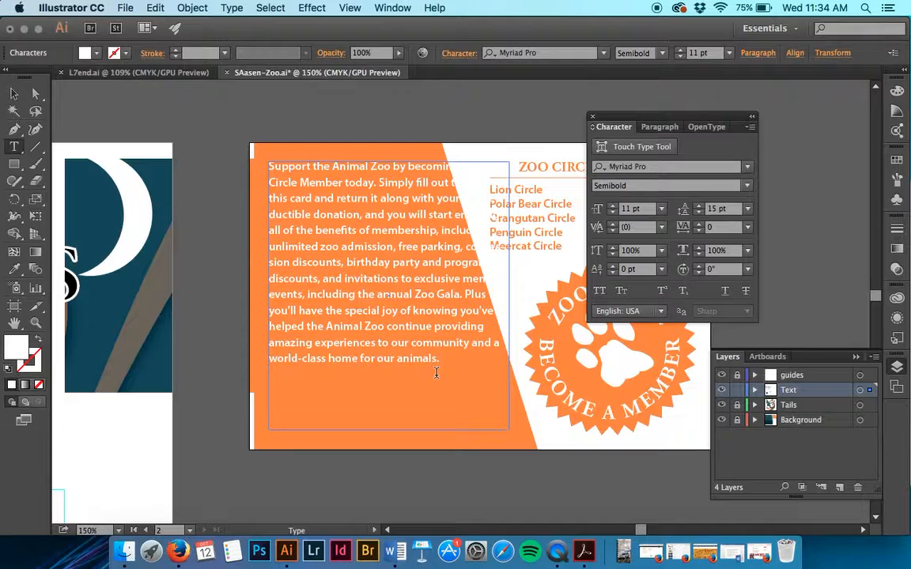
# Reshape the card's text frame by moving only its upper-right corner inward to about X 2.37 in, so its side follows the orange diagonal.
pyautogui.click(15, 93)
pyautogui.click(257, 148)
pyautogui.click(268, 169)
pyautogui.hscroll(4, 334, 201)
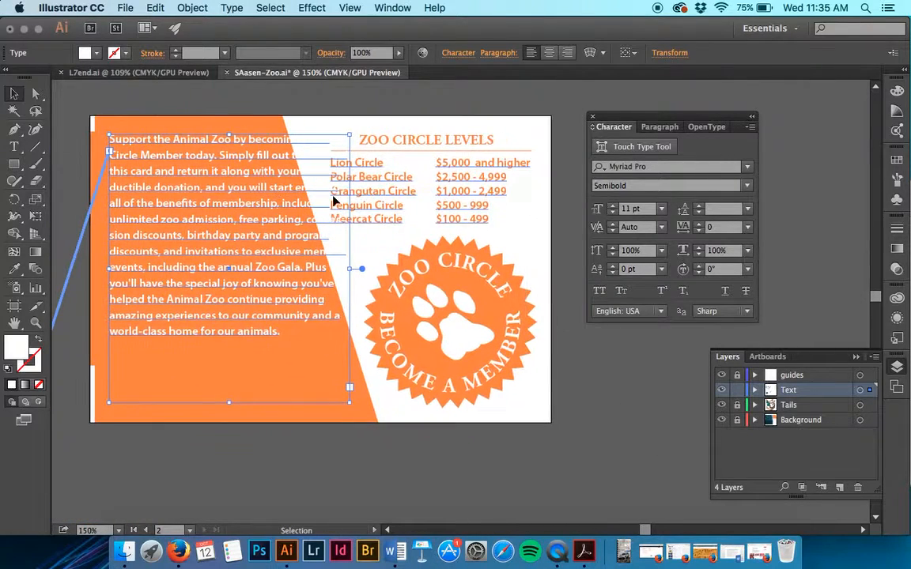
pyautogui.click(37, 94)
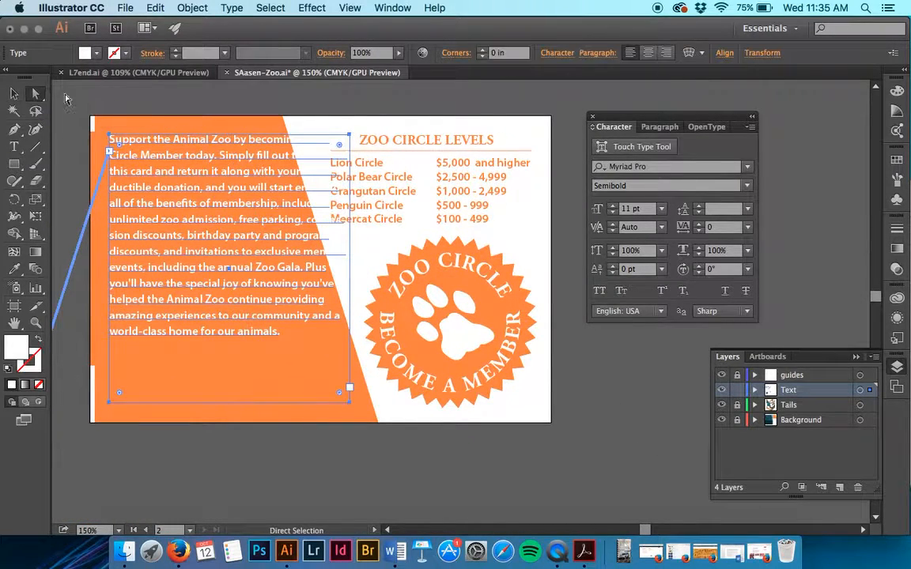
pyautogui.click(350, 136)
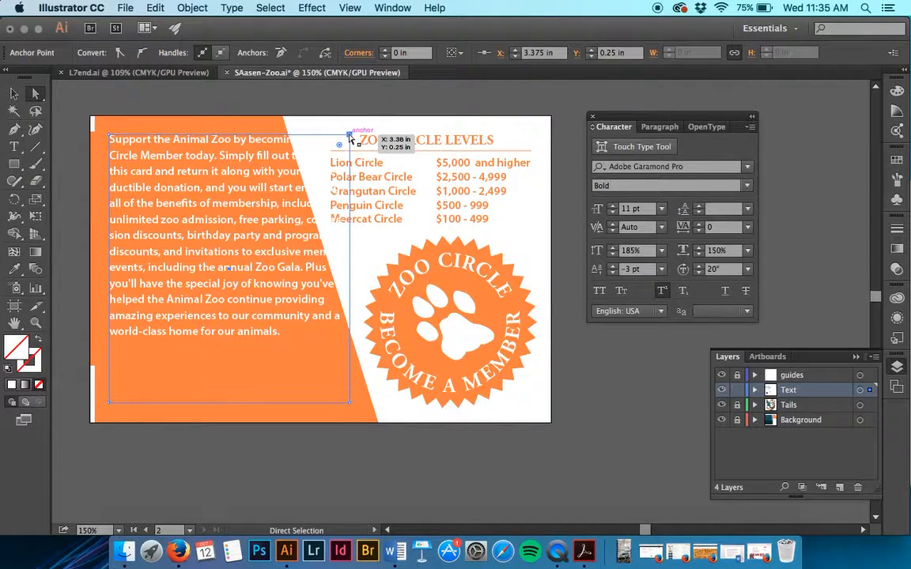
pyautogui.moveTo(350, 135); pyautogui.dragTo(273, 140)
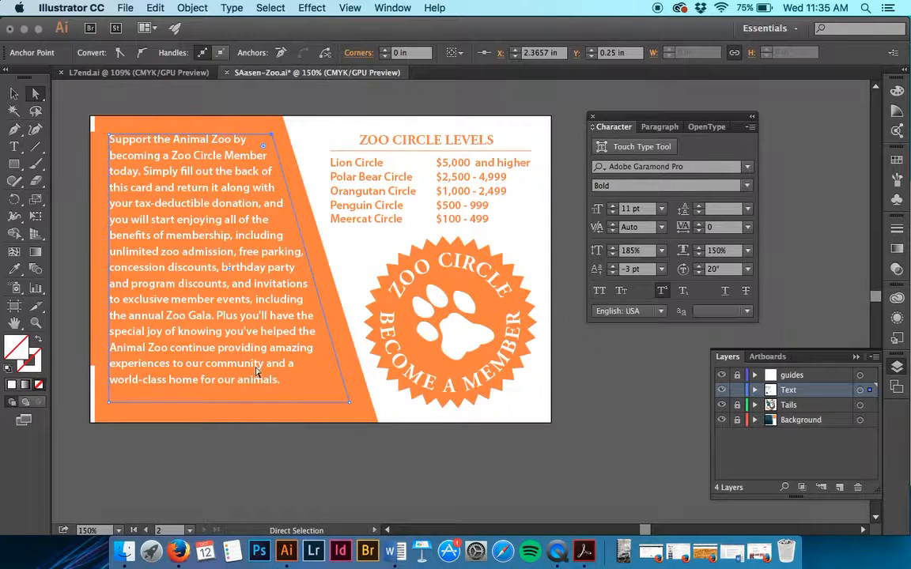
pyautogui.click(14, 94)
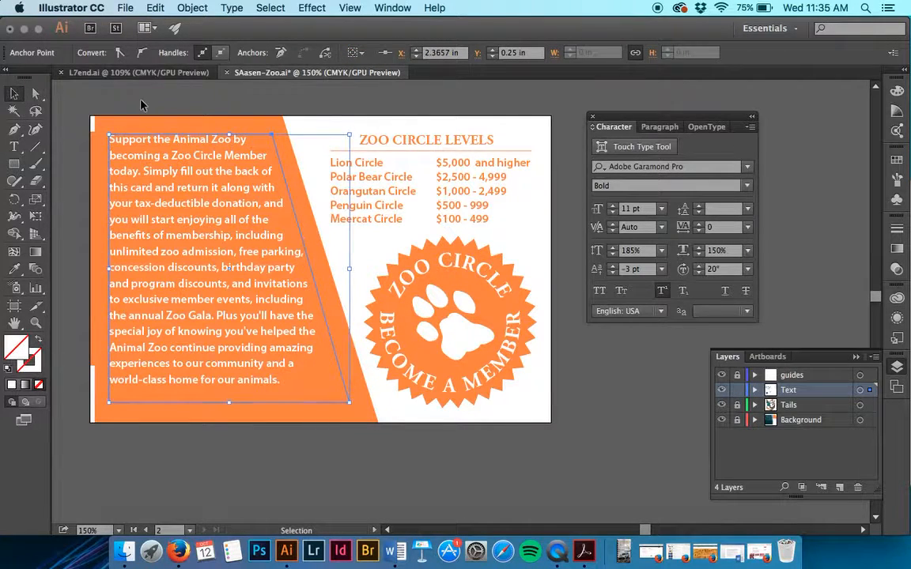
pyautogui.click(127, 89)
# Compare the overall poster and card layout with the finished L7end.ai document, and save the zoo poster file.
pyautogui.hscroll(-8, 134, 95)
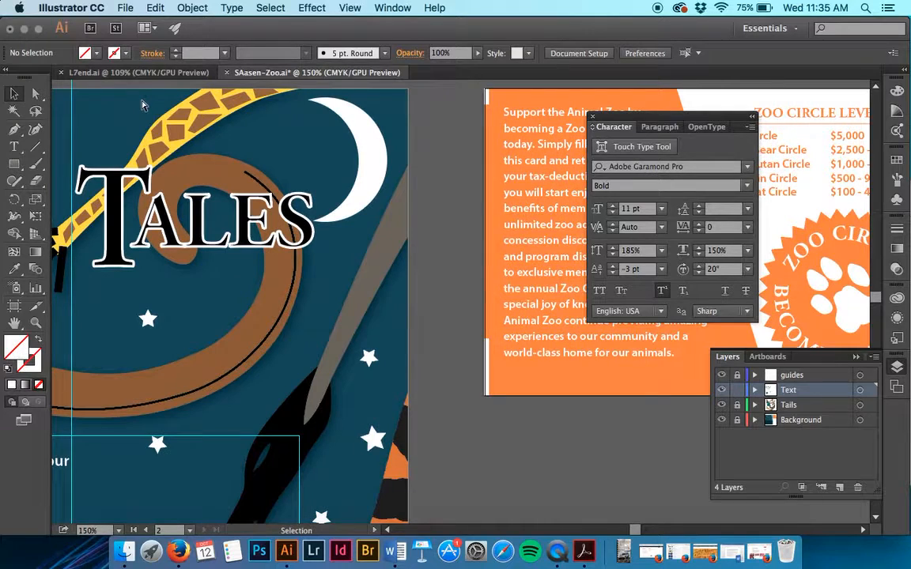
pyautogui.press('super+minus')
pyautogui.press('super+minus')
pyautogui.press('super+minus')
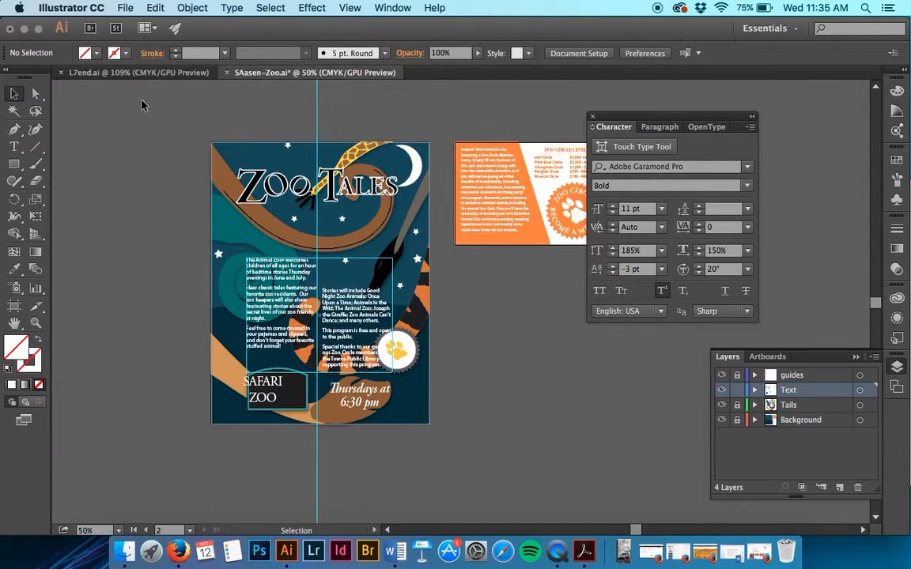
pyautogui.hscroll(4, 141, 105)
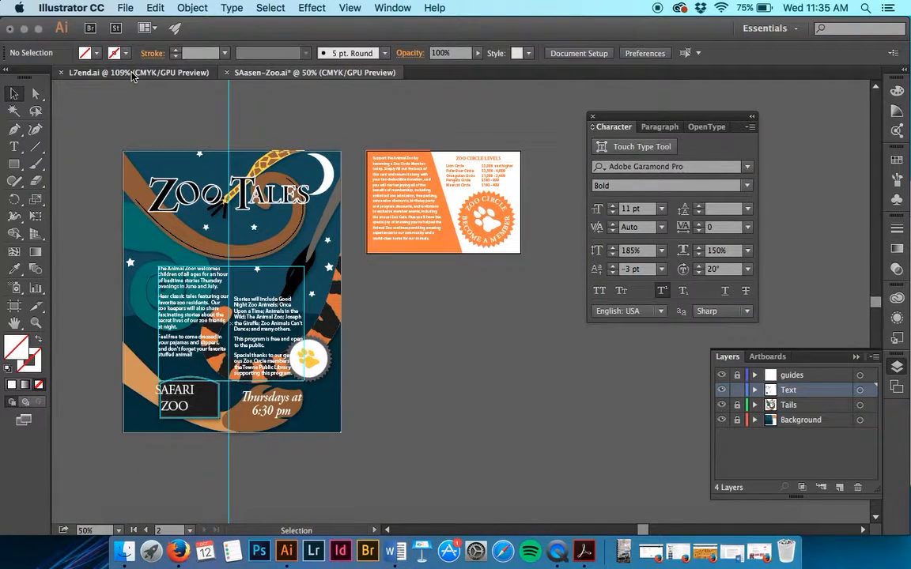
pyautogui.click(132, 74)
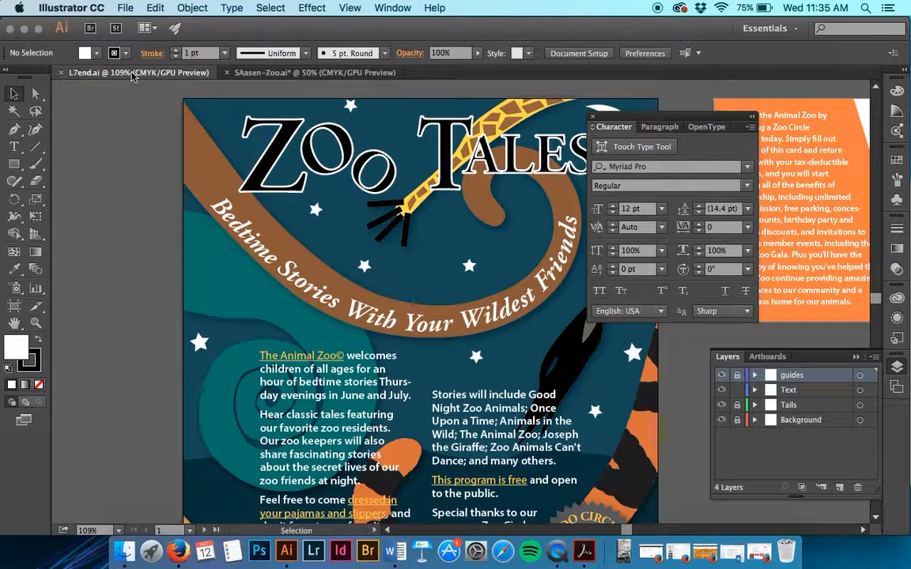
pyautogui.click(305, 75)
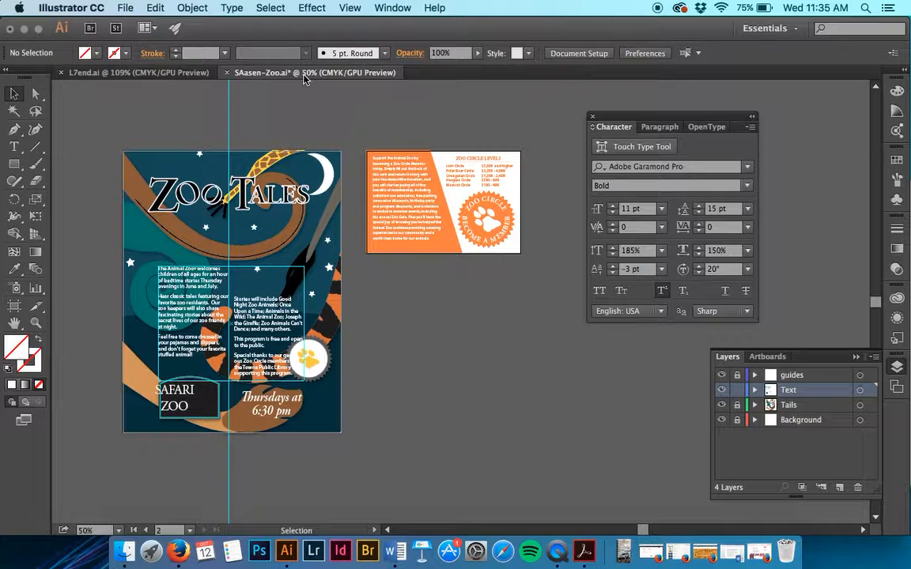
pyautogui.press('super+s')
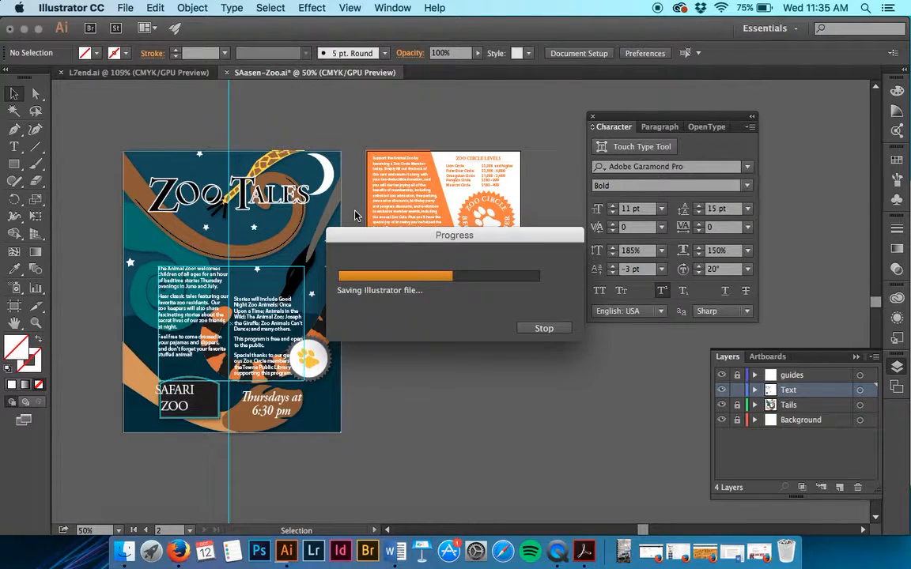